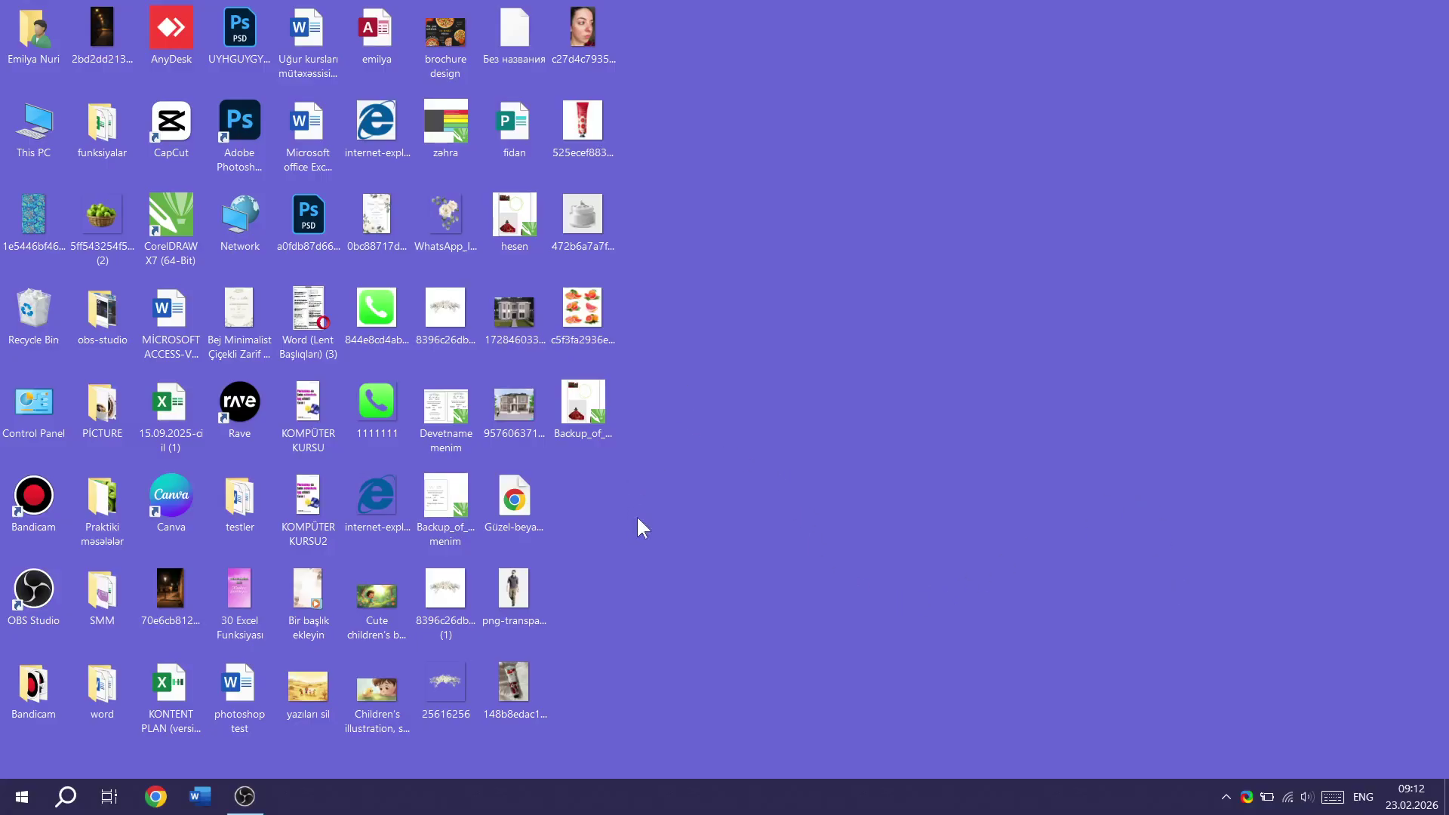
left_click(225, 149)
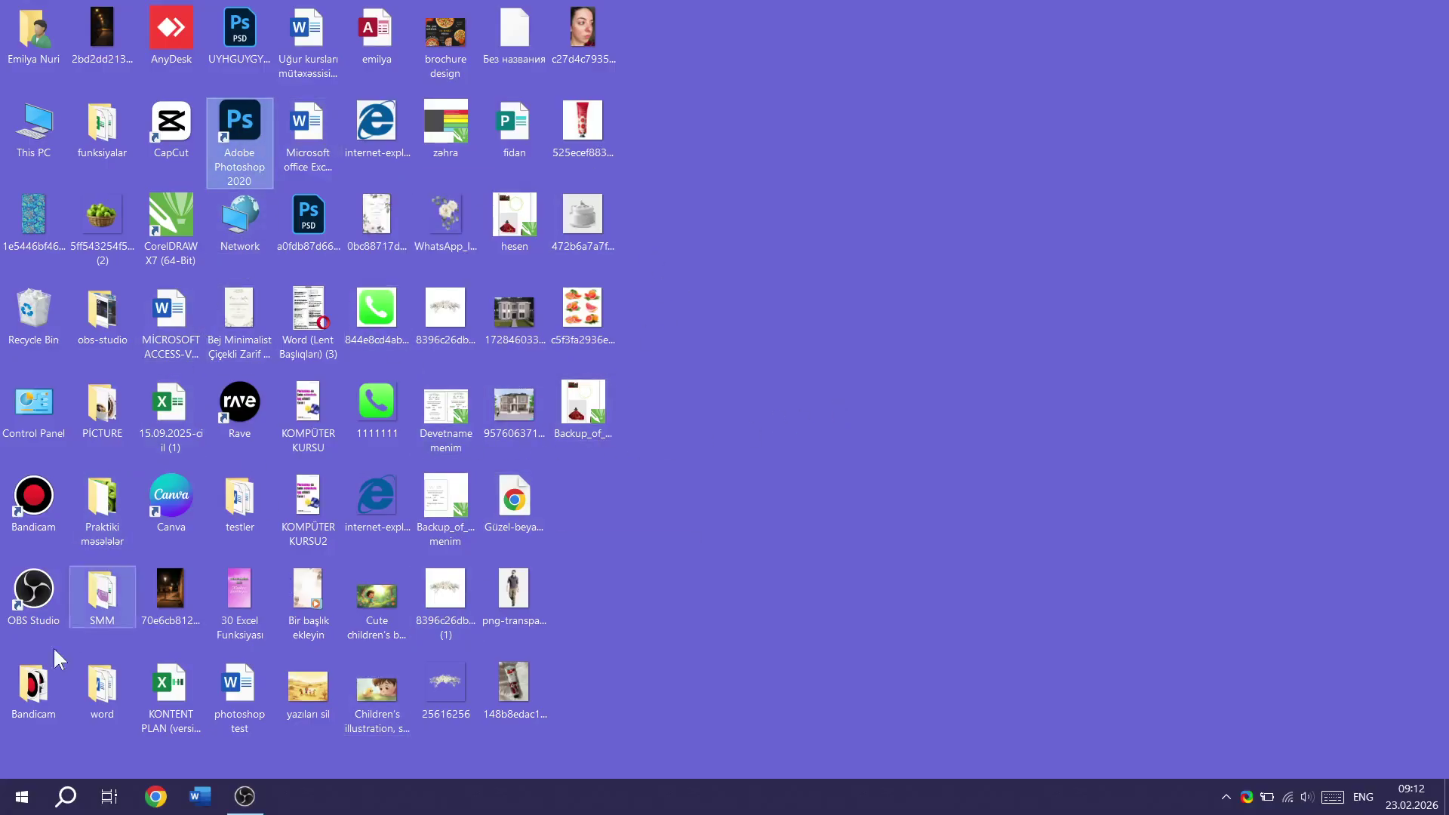
left_click(7, 807)
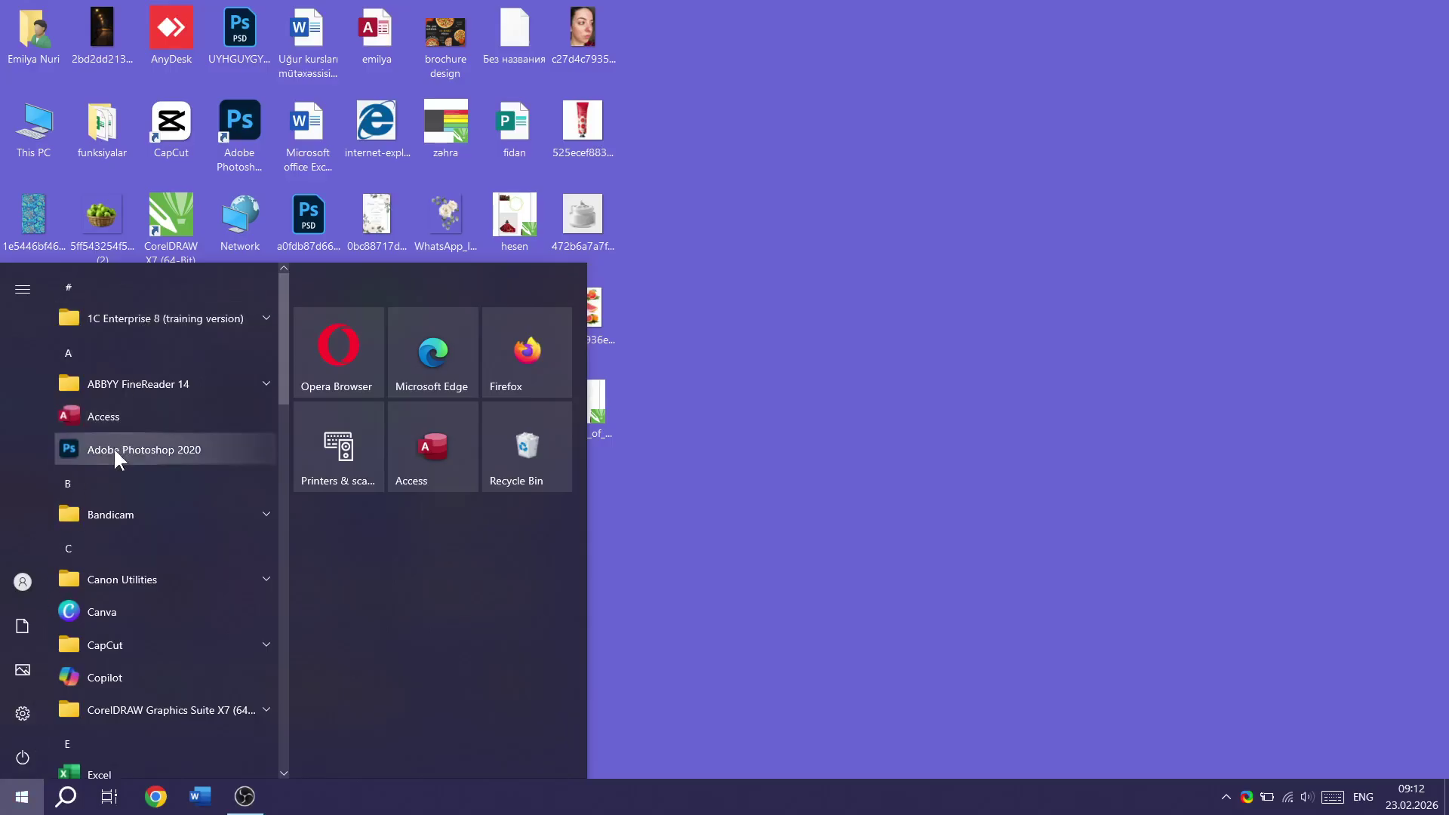
left_click(798, 365)
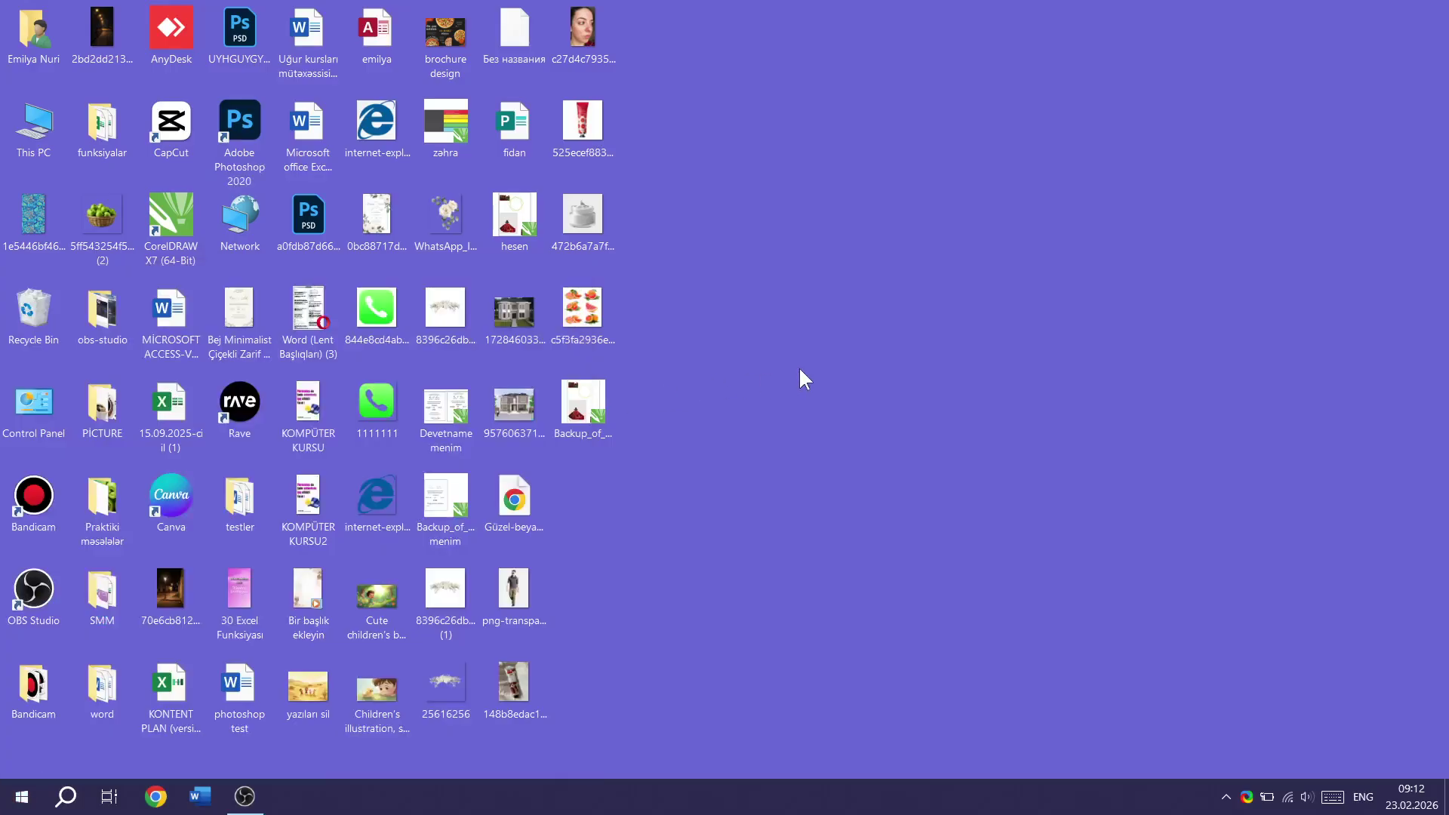
key("super+r")
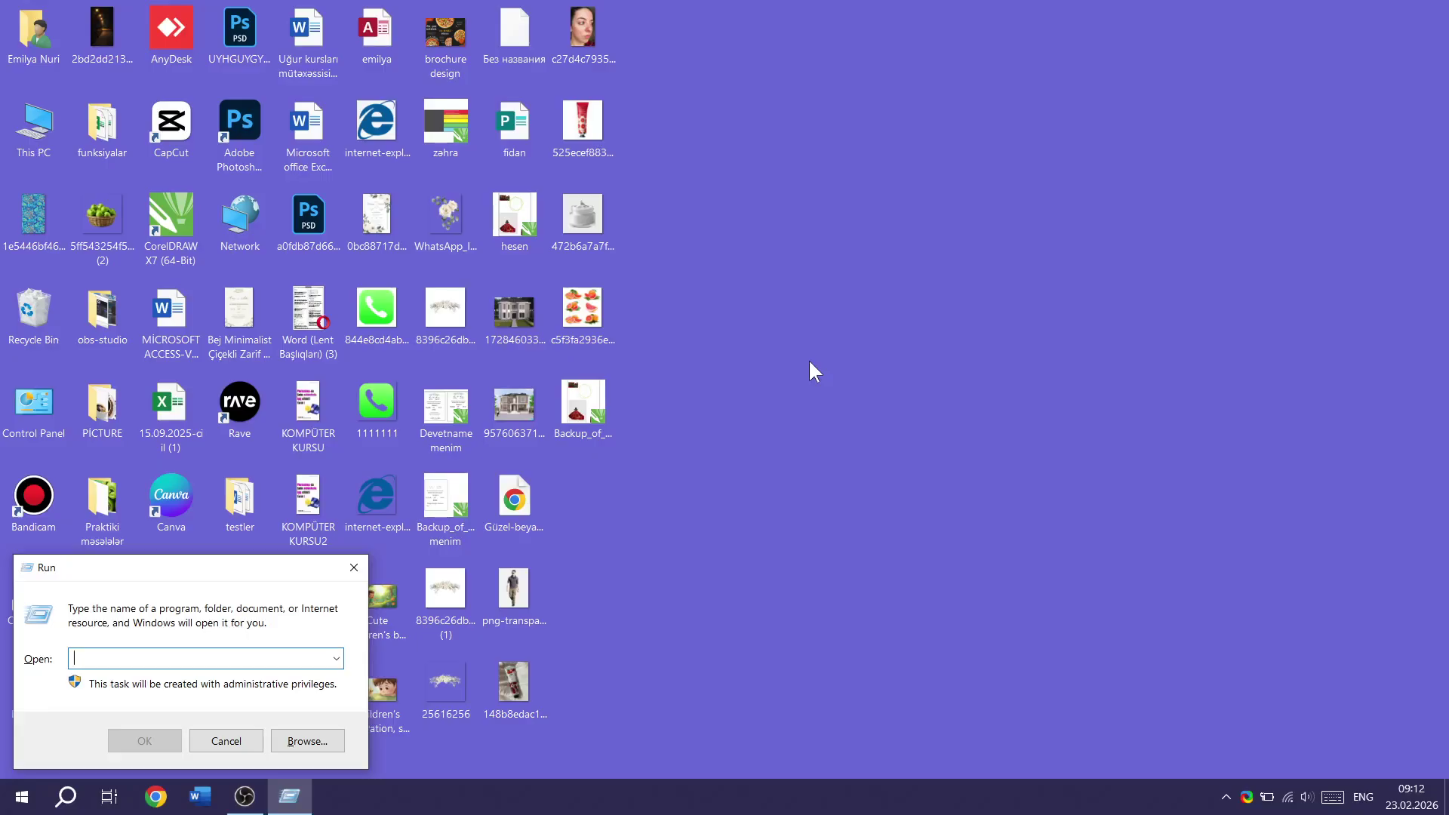
type("photoswhop")
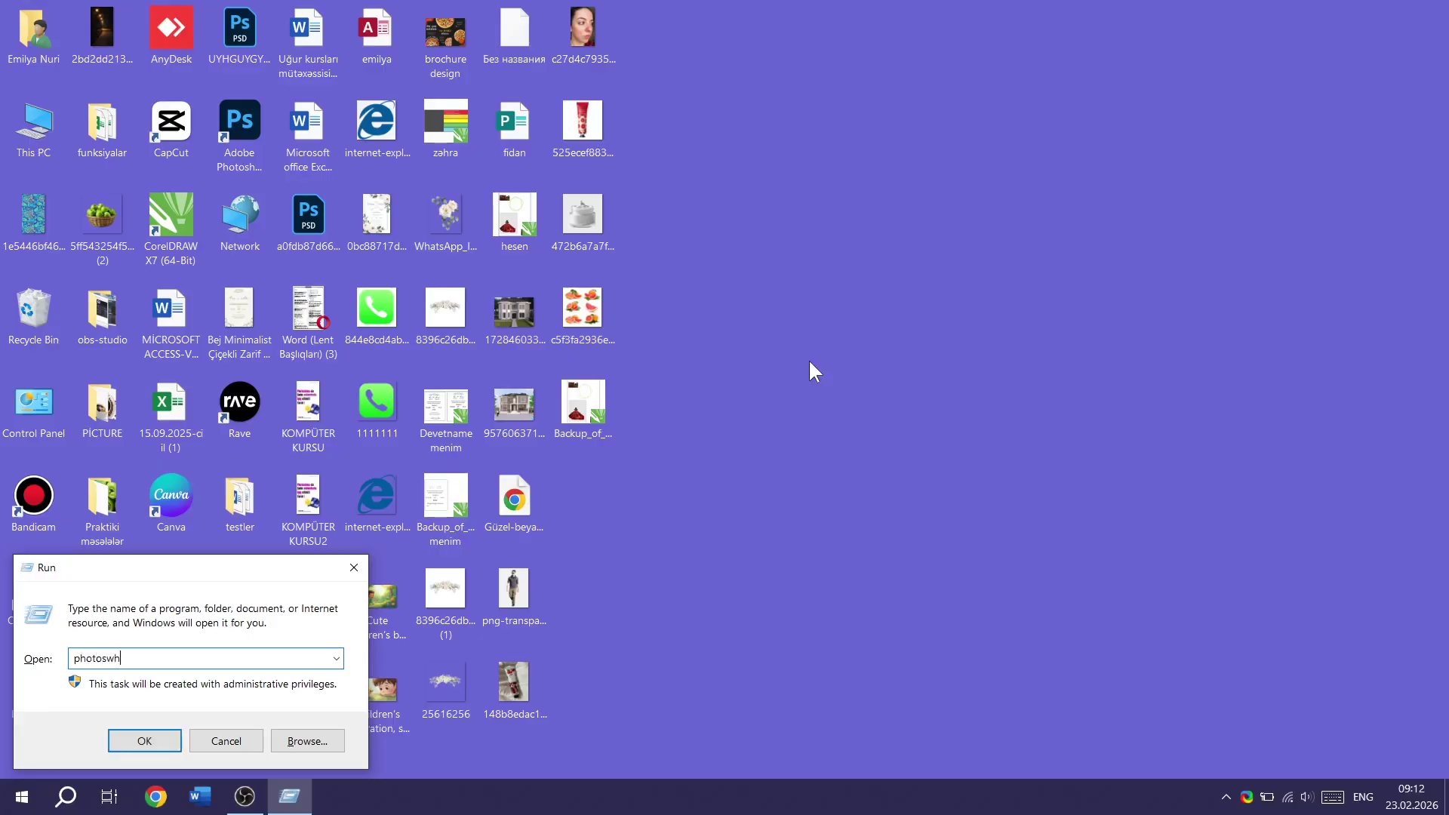
left_click(115, 656)
key("BackSpace")
left_click(353, 571)
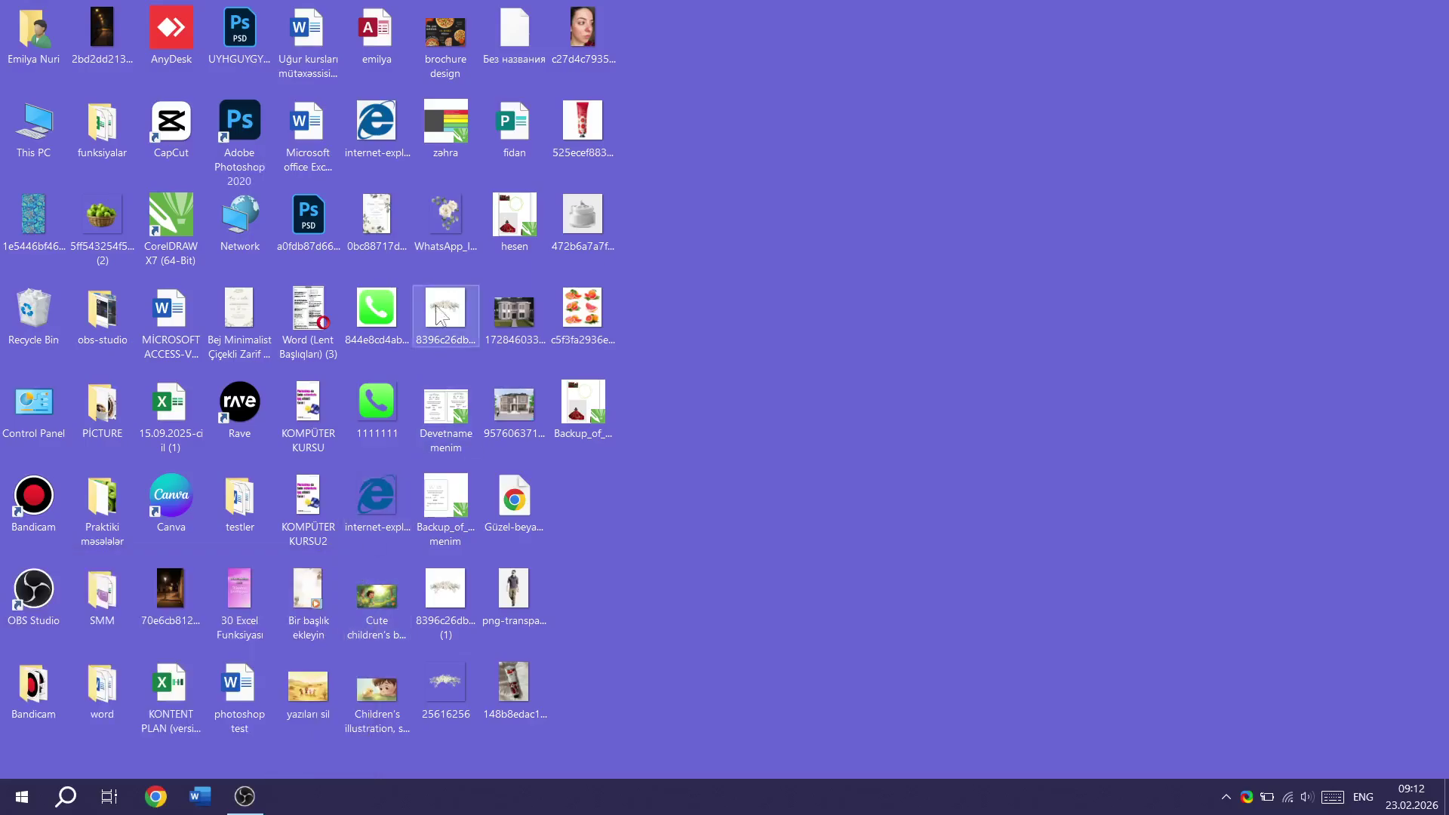
Step: Launch Adobe Photoshop 2020 and close the recovered boy photo document without saving its changes
double_click(256, 144)
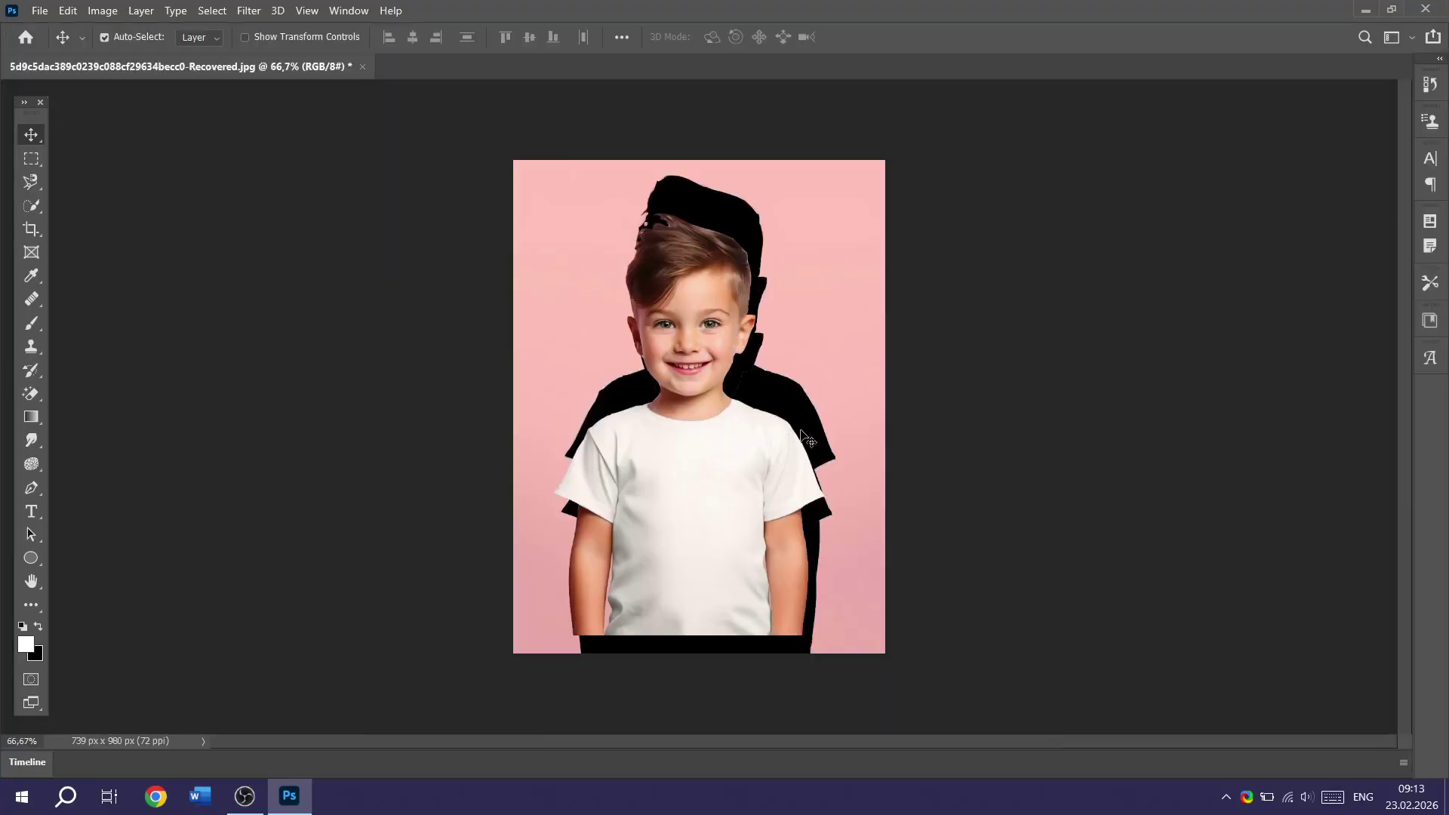
left_click(362, 67)
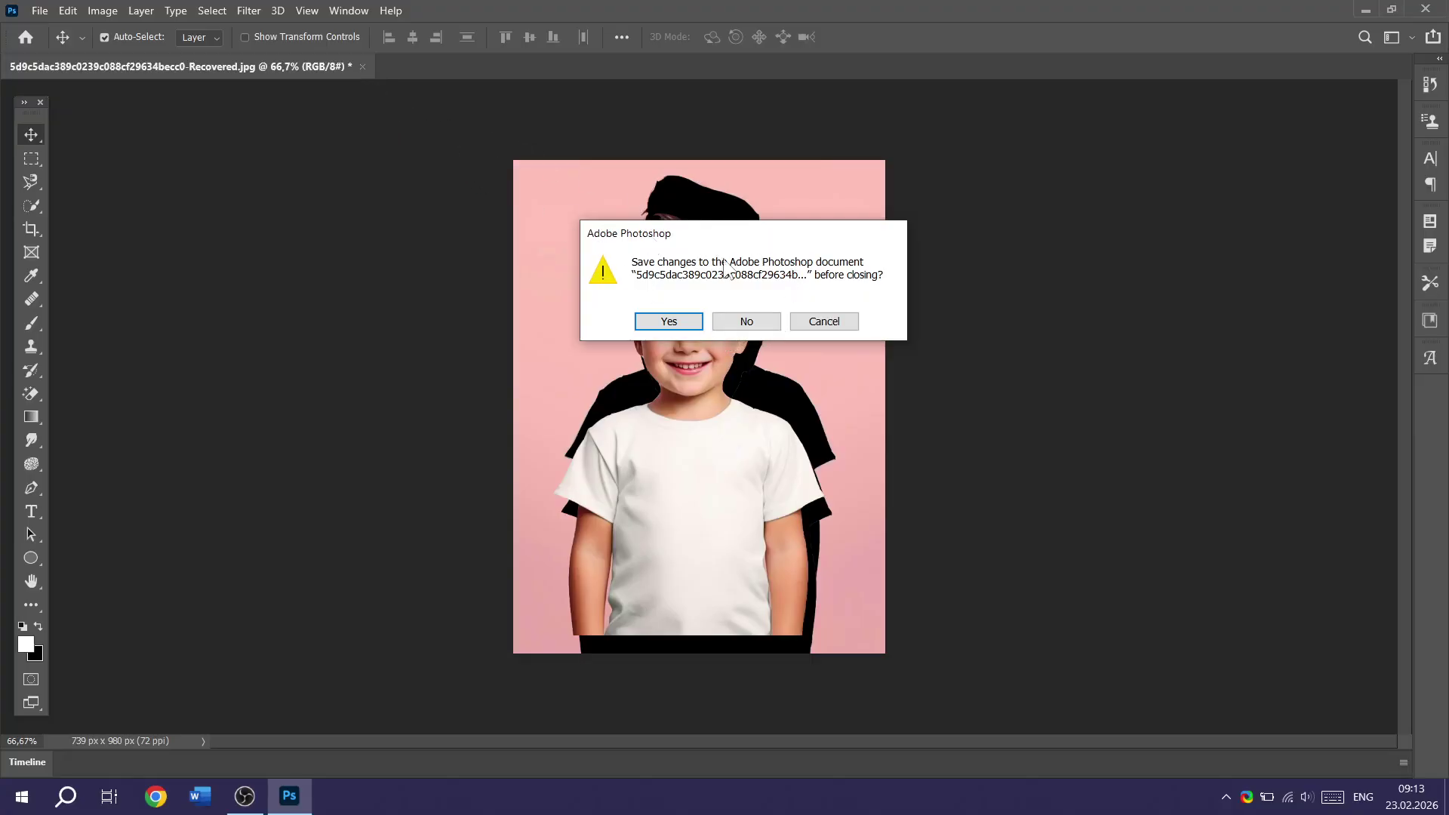
left_click(736, 322)
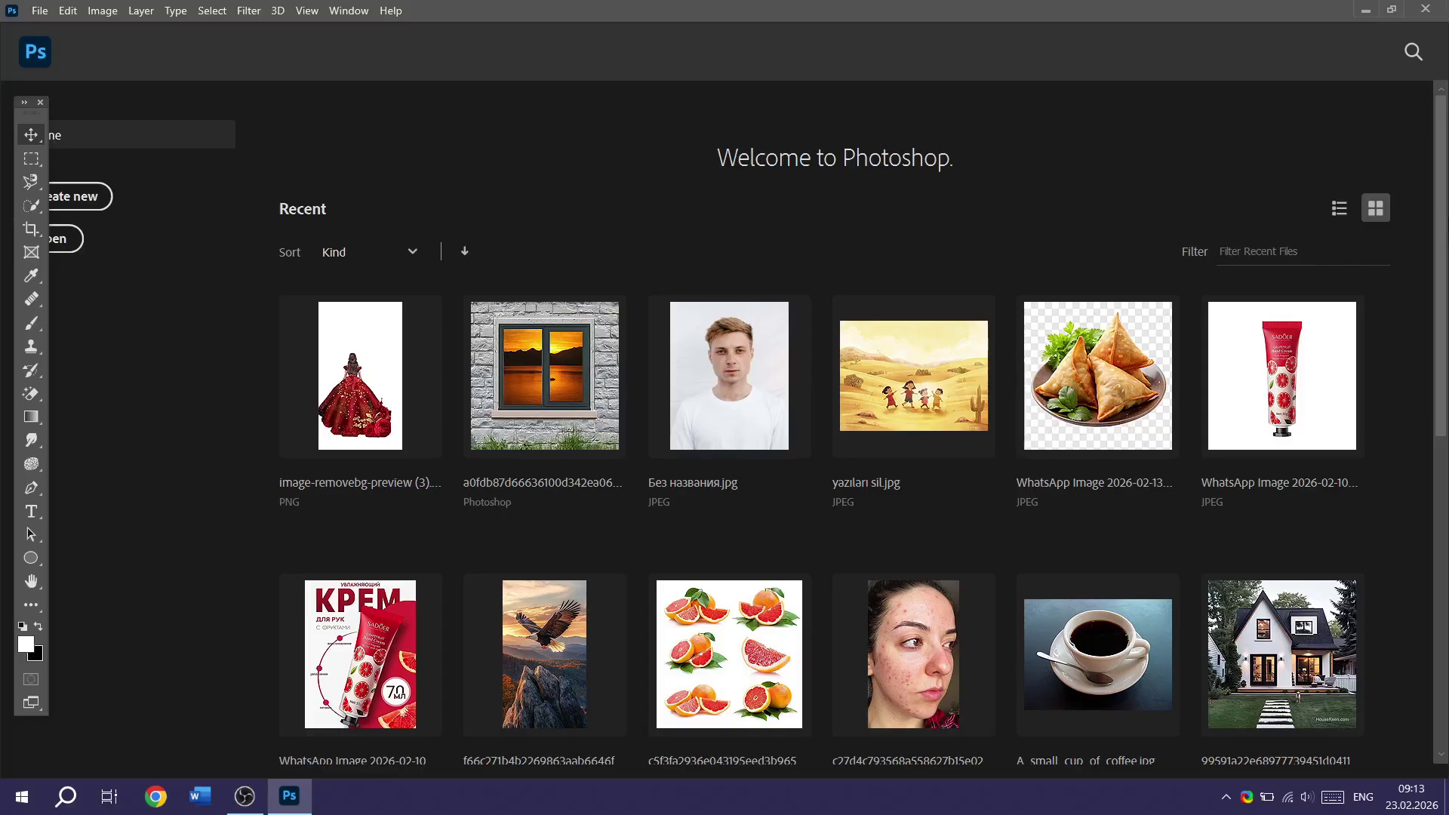
scroll(1403, 464, "down", 8)
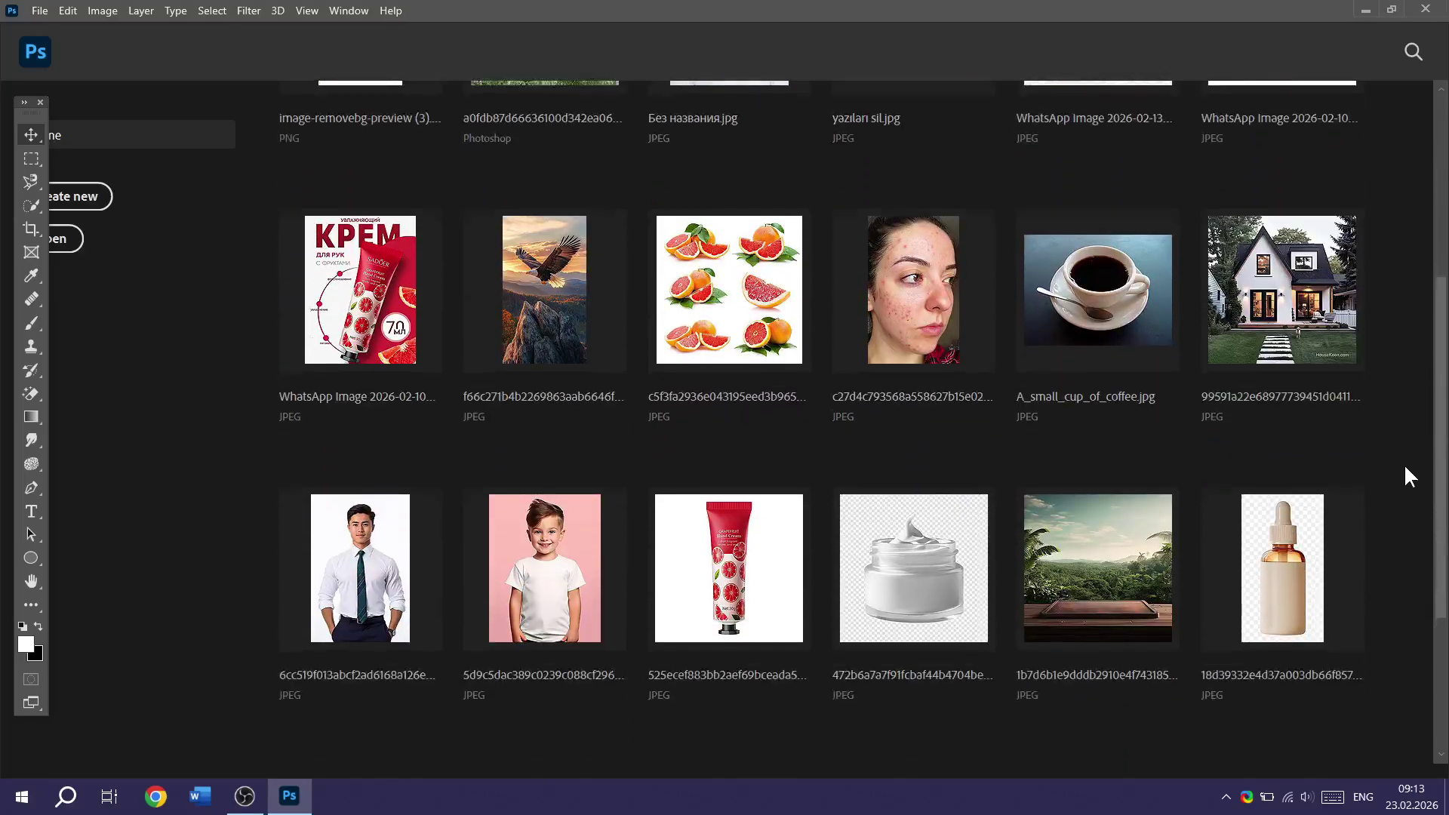
scroll(1373, 731, "up", 8)
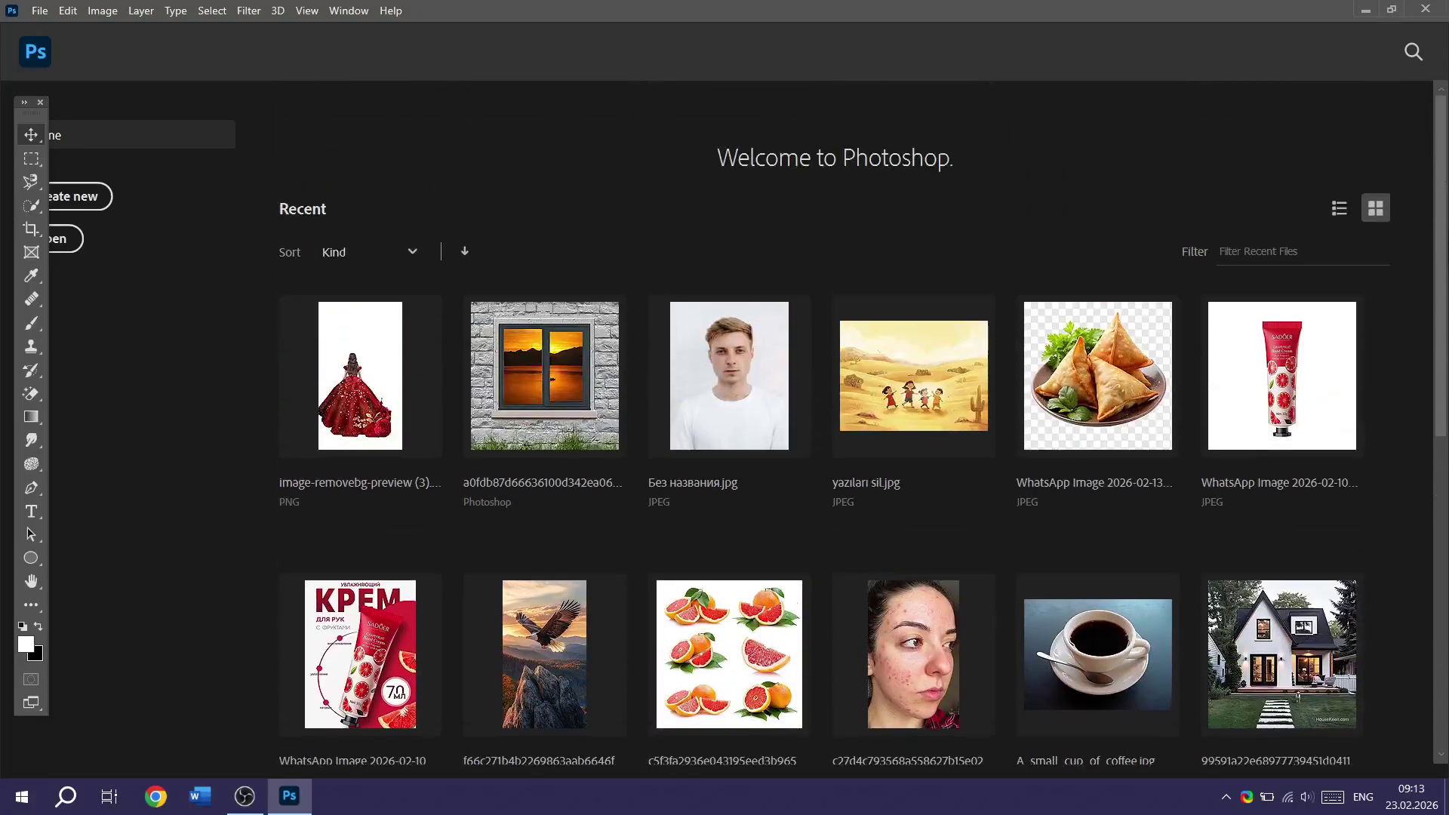
scroll(862, 411, "down", 4)
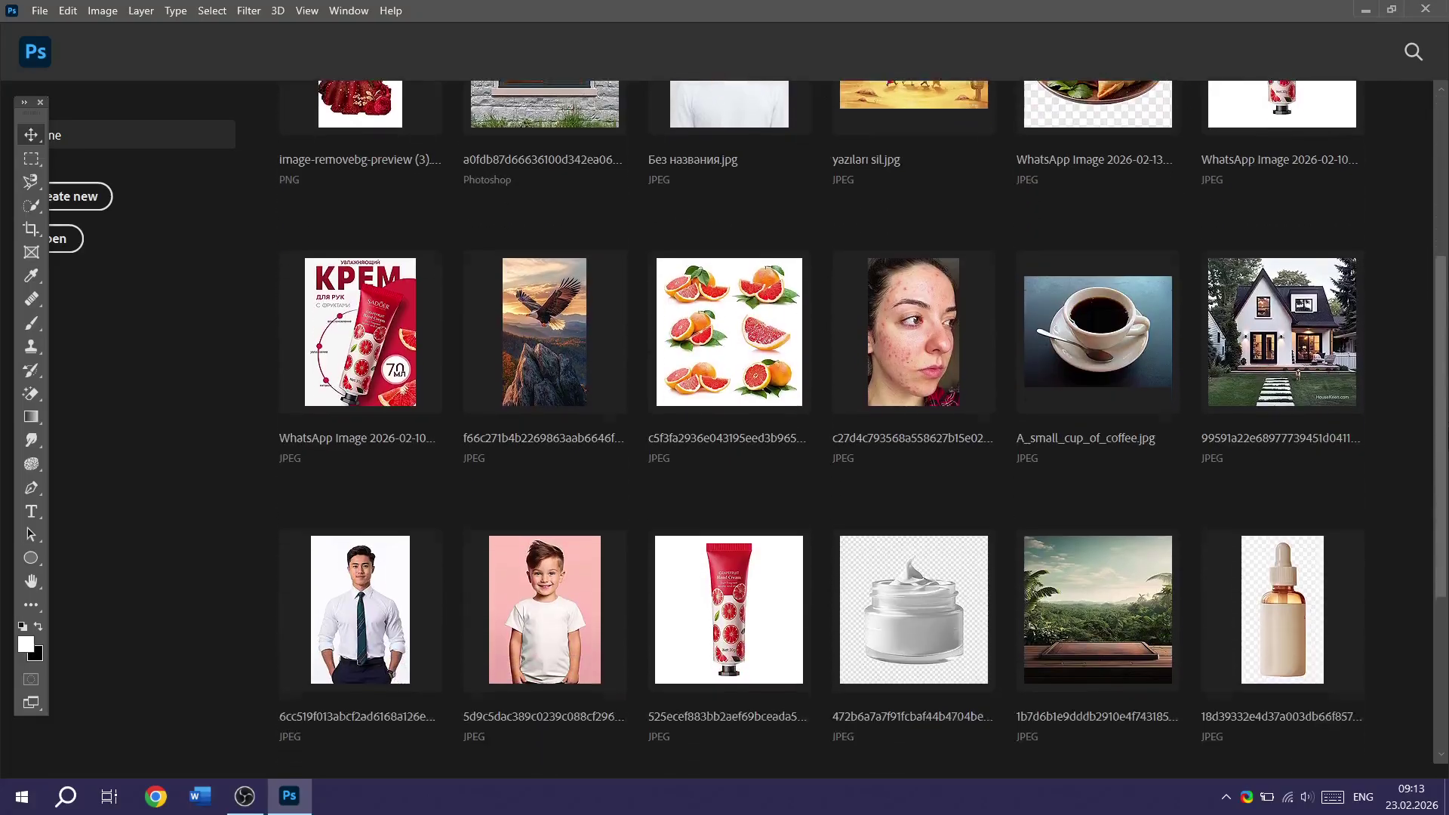
scroll(863, 412, "up", 4)
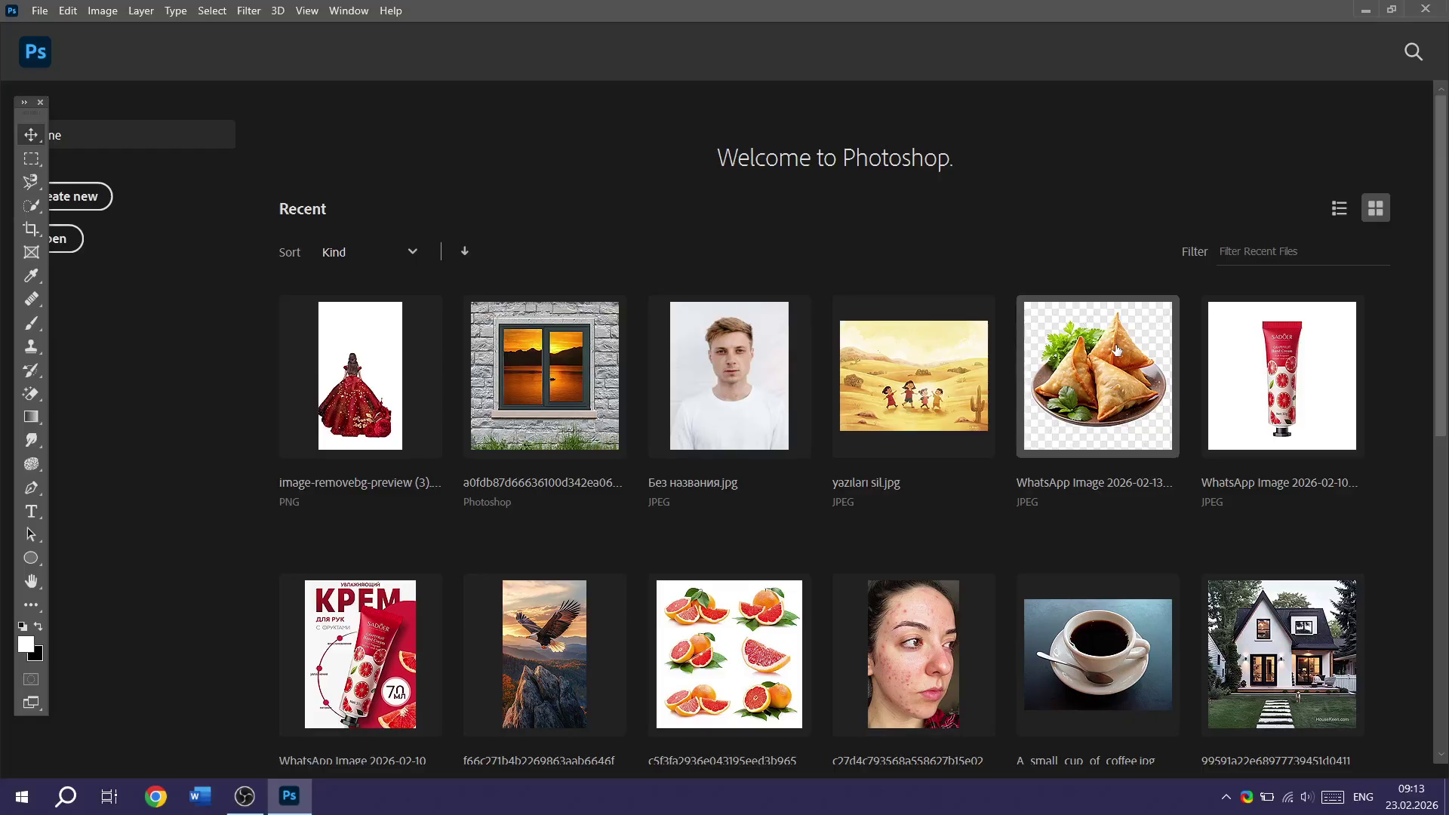
key("ctrl+o")
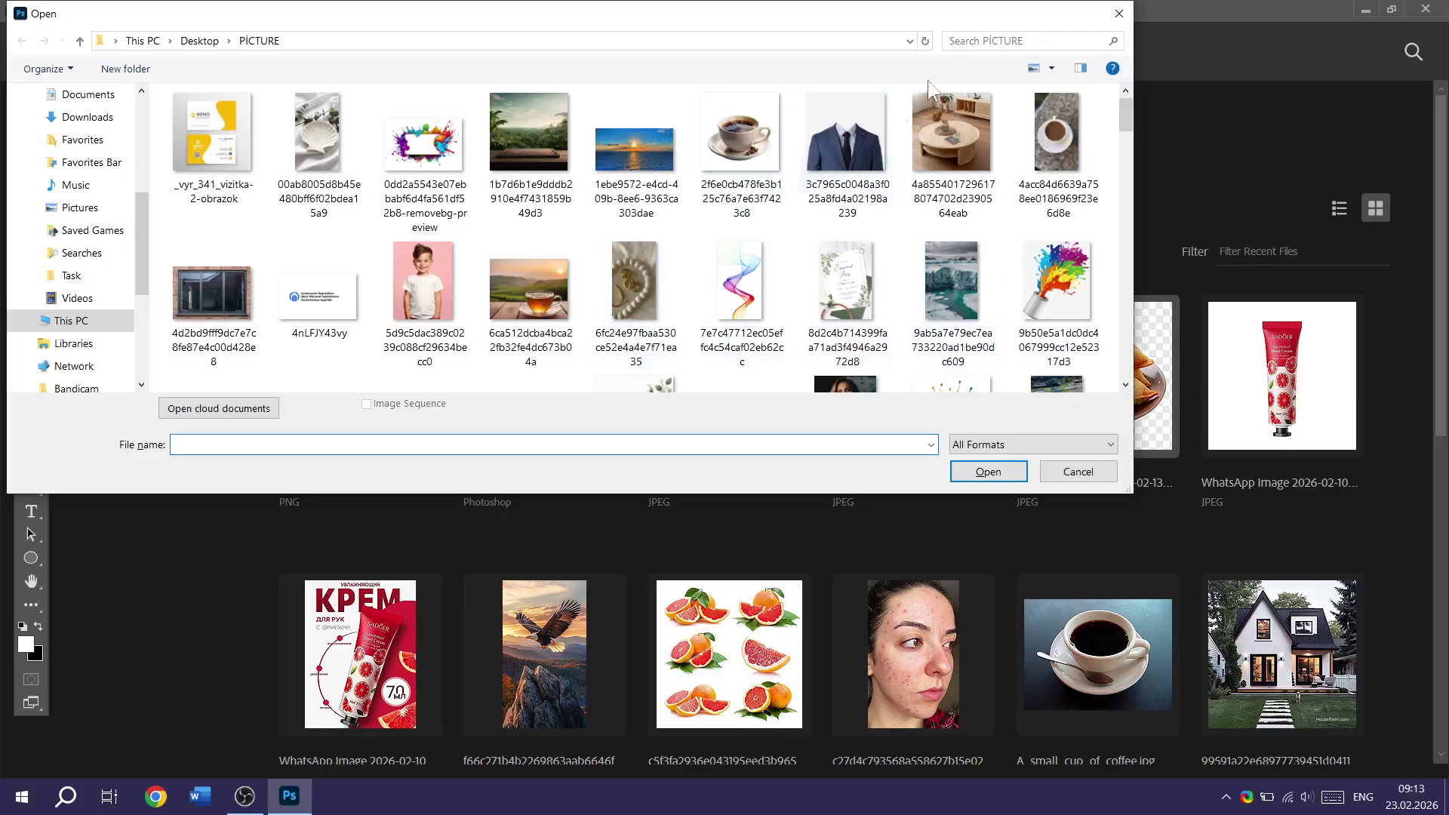
left_click(1119, 13)
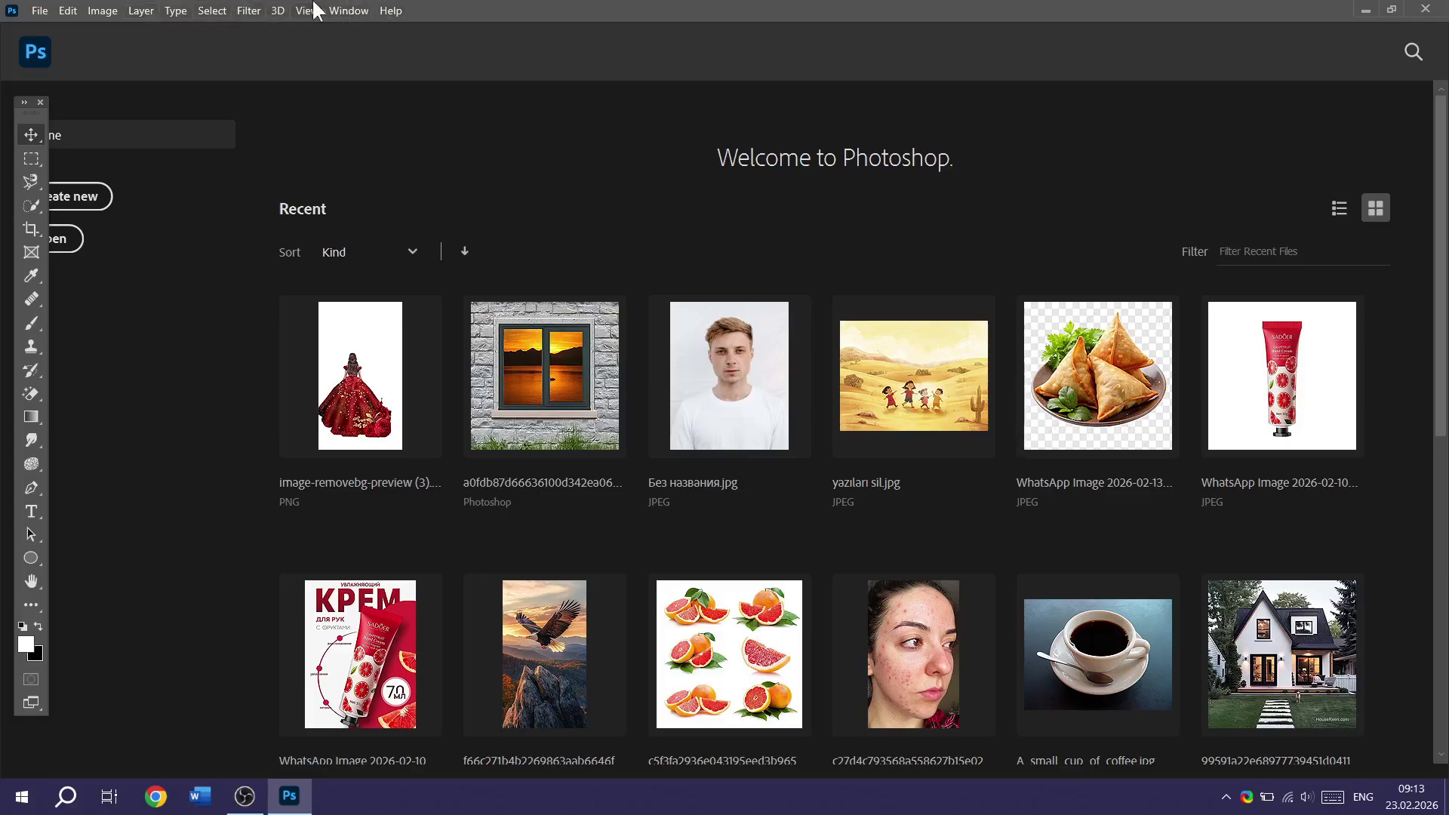
Step: Open the window image pəncərə from the PİCTURE folder on the desktop
left_click(34, 10)
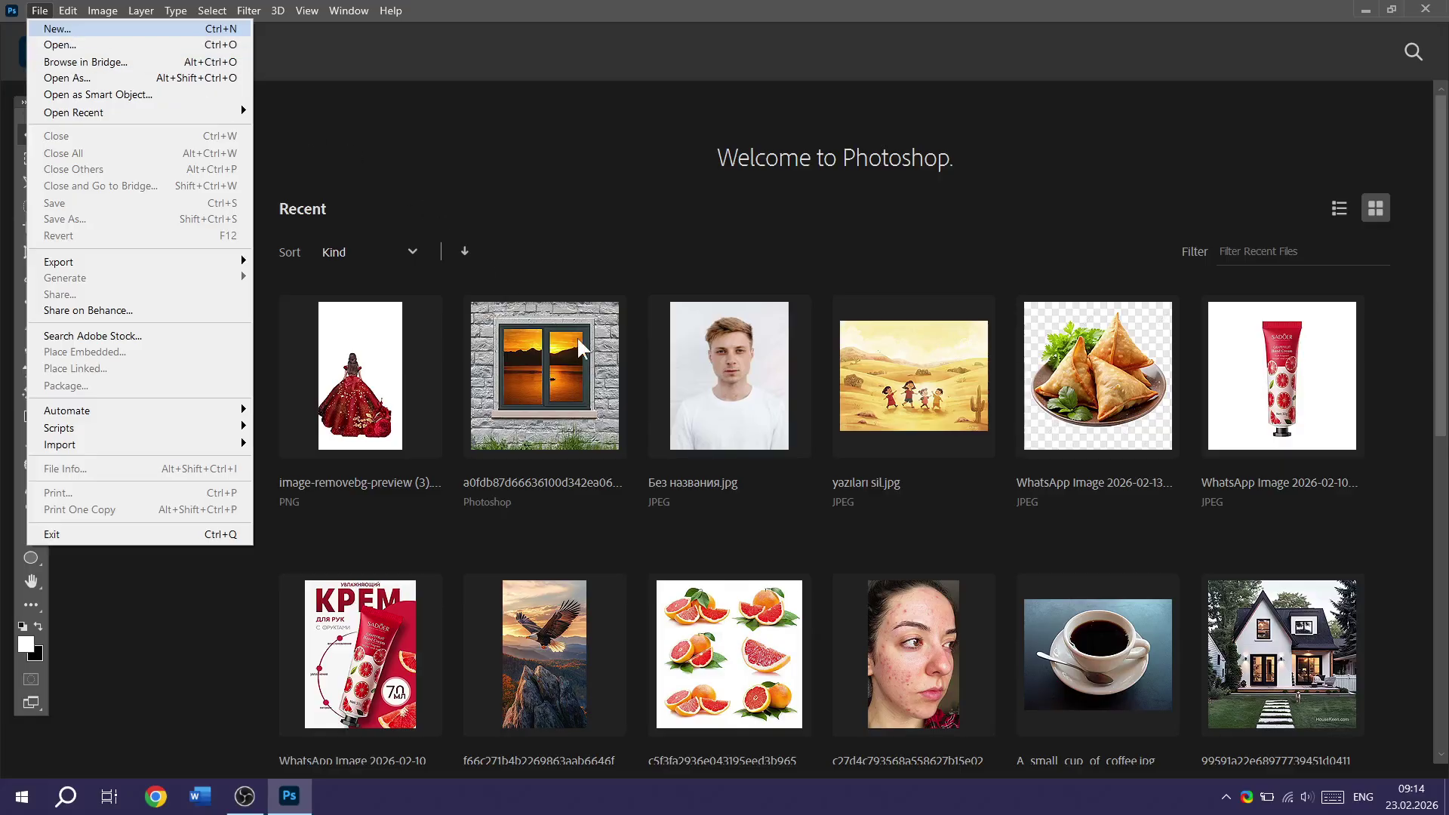
left_click(59, 46)
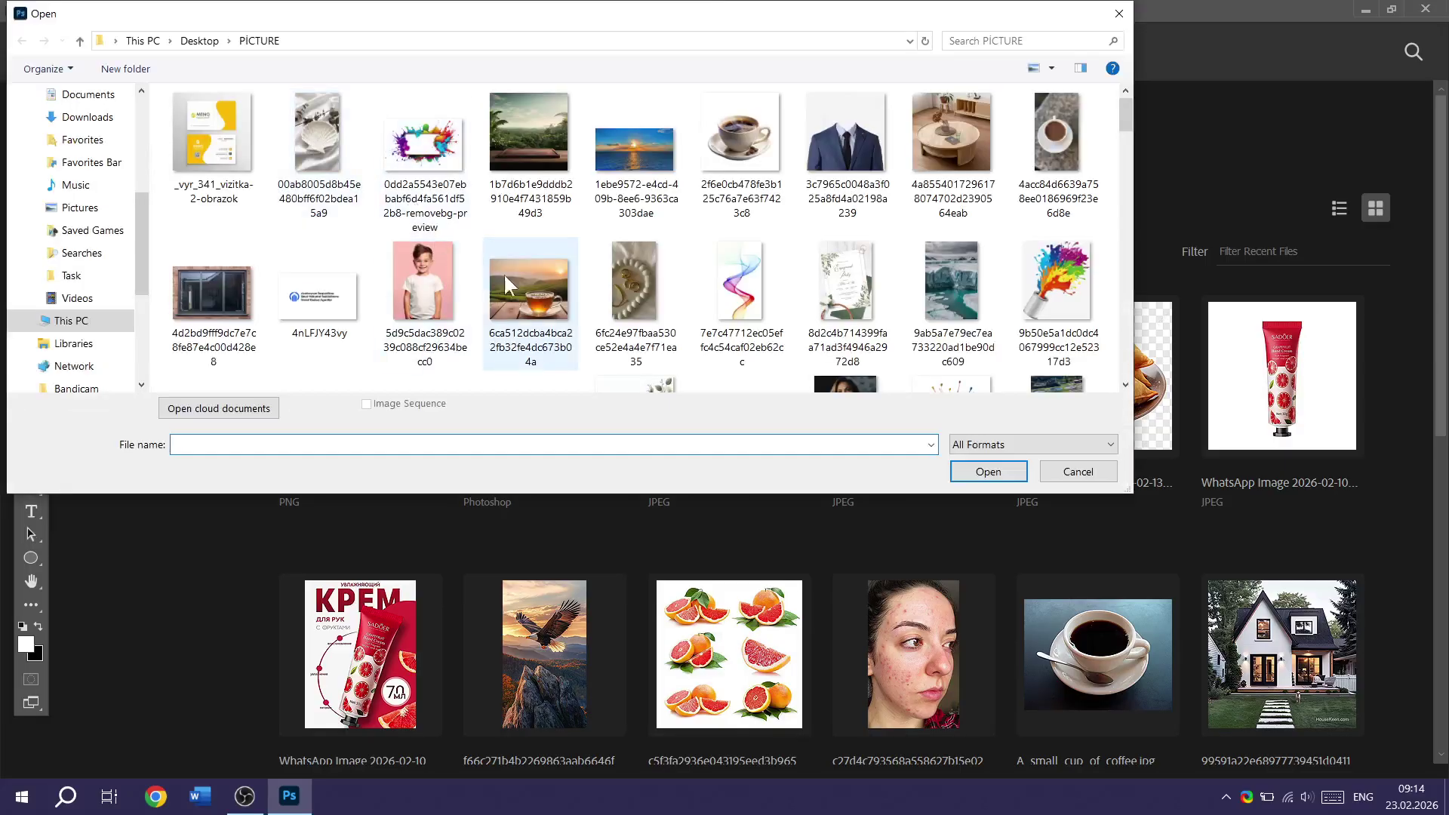
left_click_drag(1119, 120, 1090, 339)
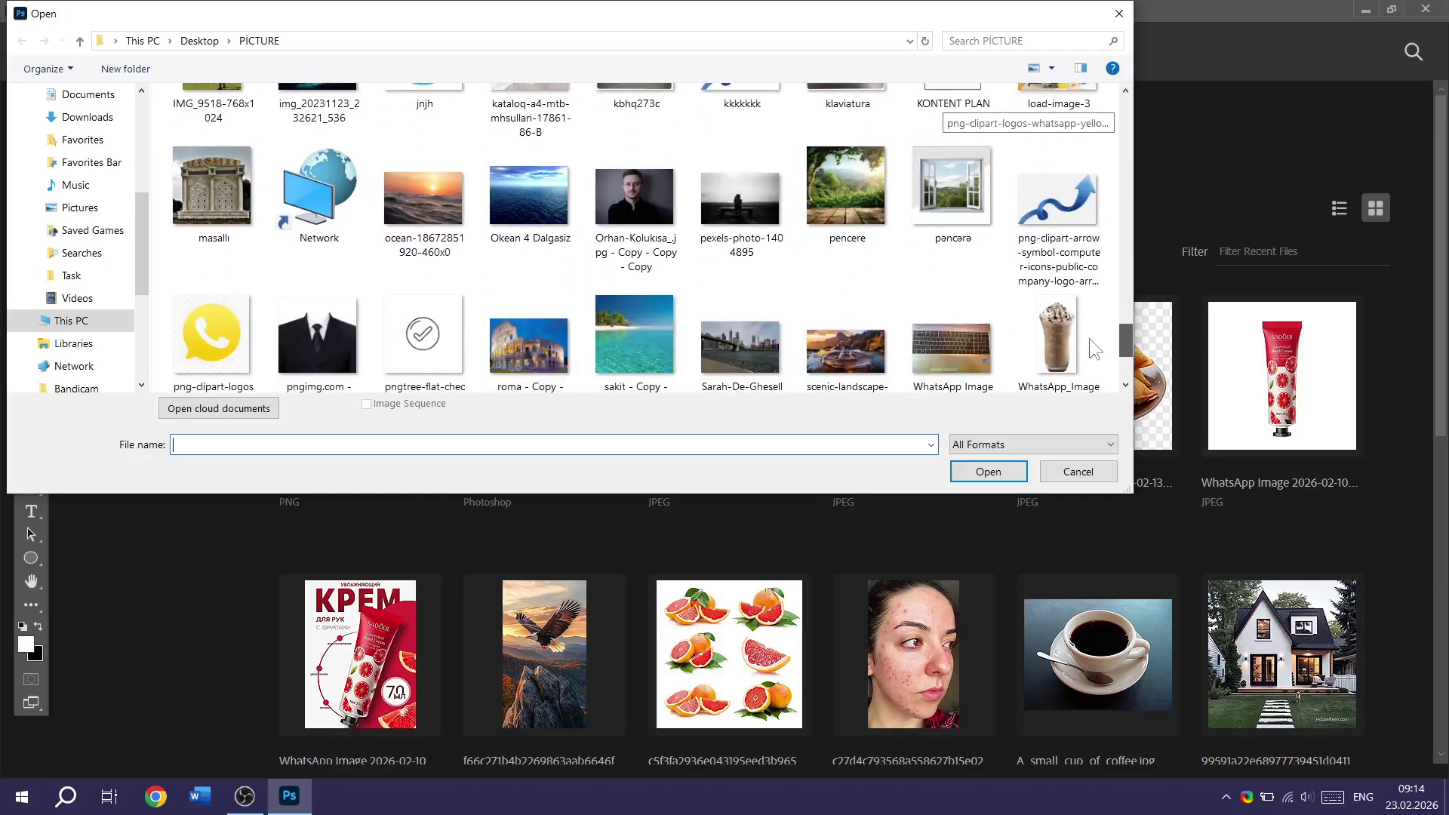
double_click(954, 187)
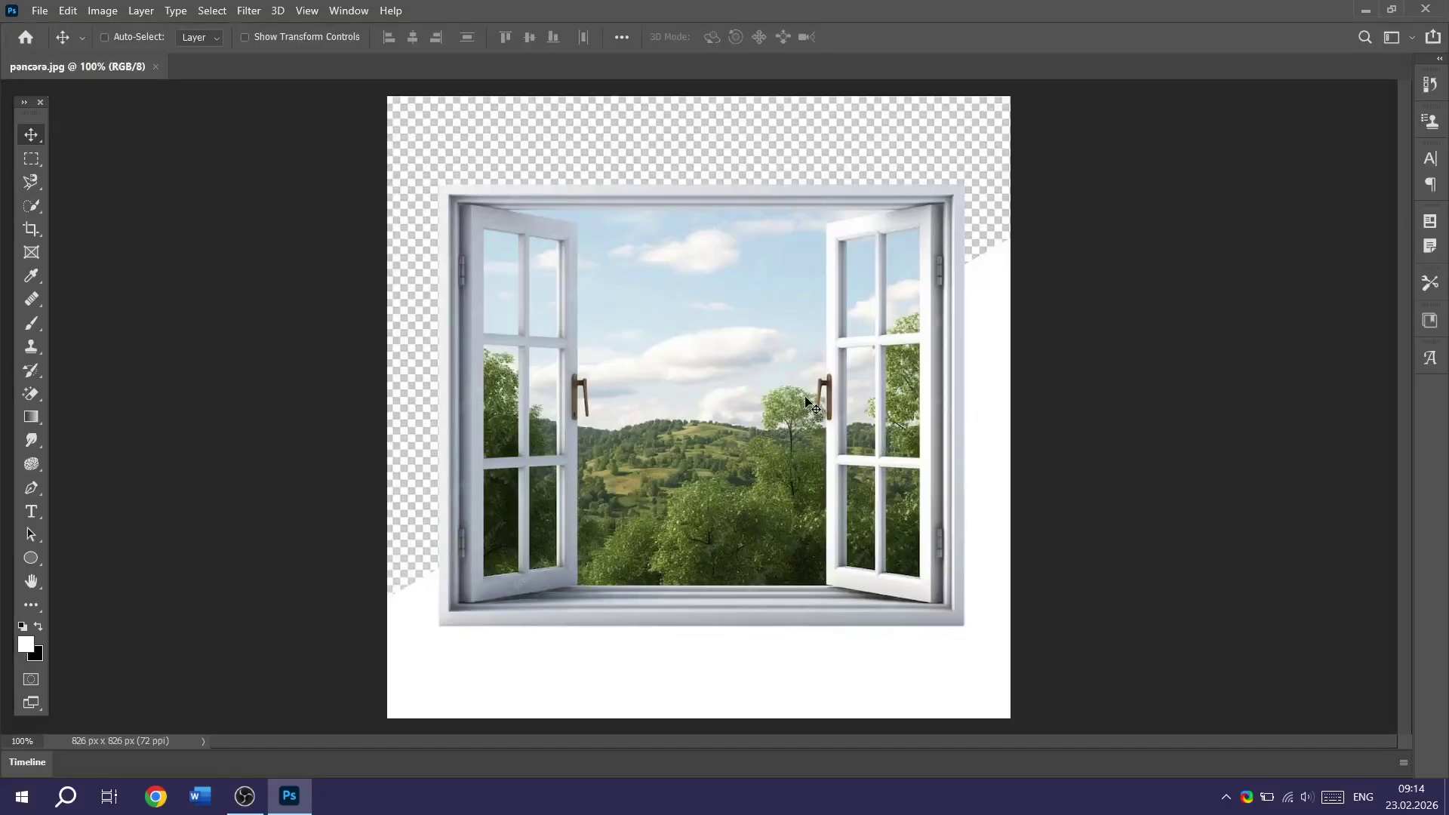
Step: Open the business card image _vyr_341_vizitka-2-obrazok from the PİCTURE folder and close the pəncərə document
key("ctrl+o")
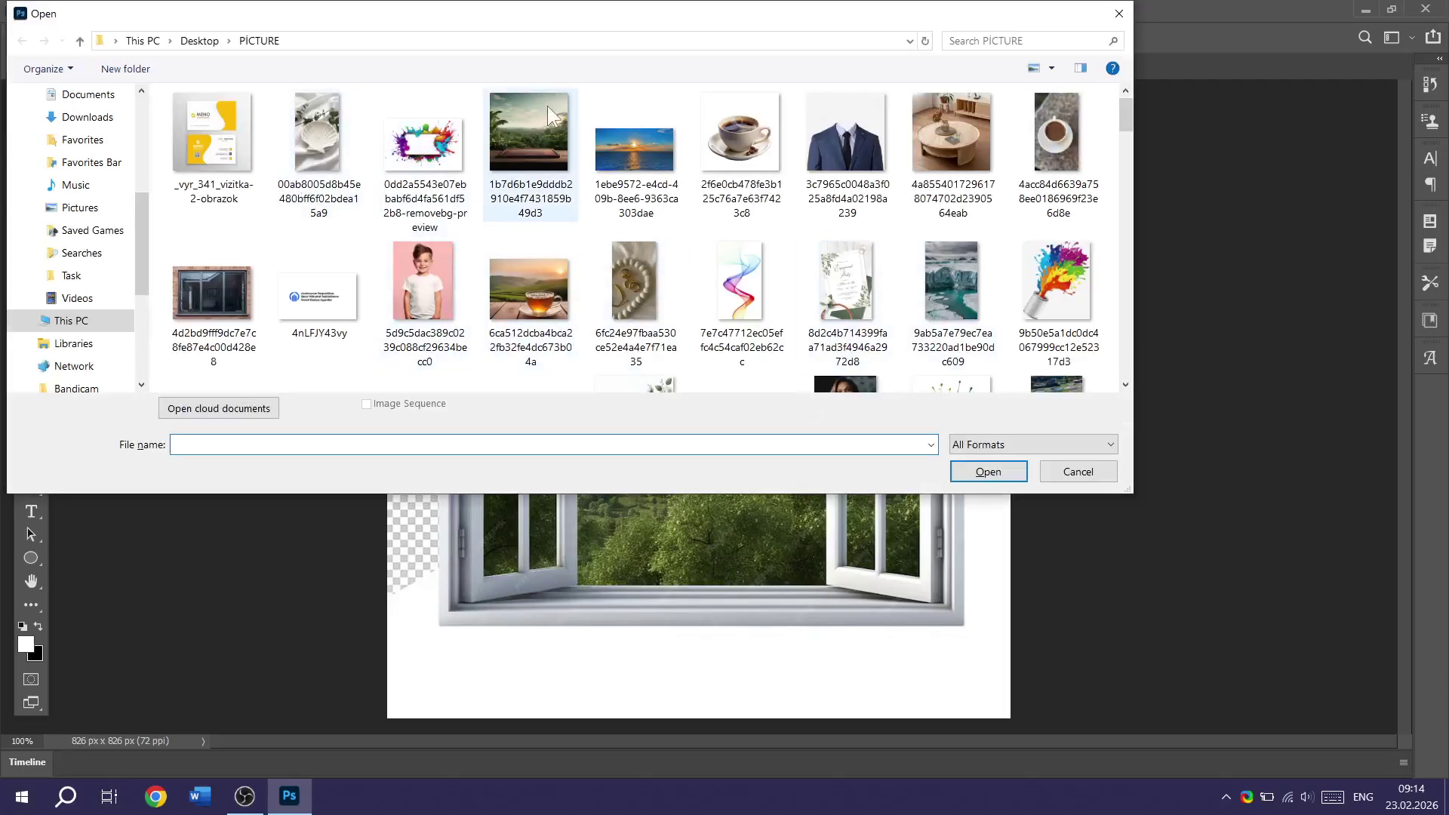
double_click(212, 144)
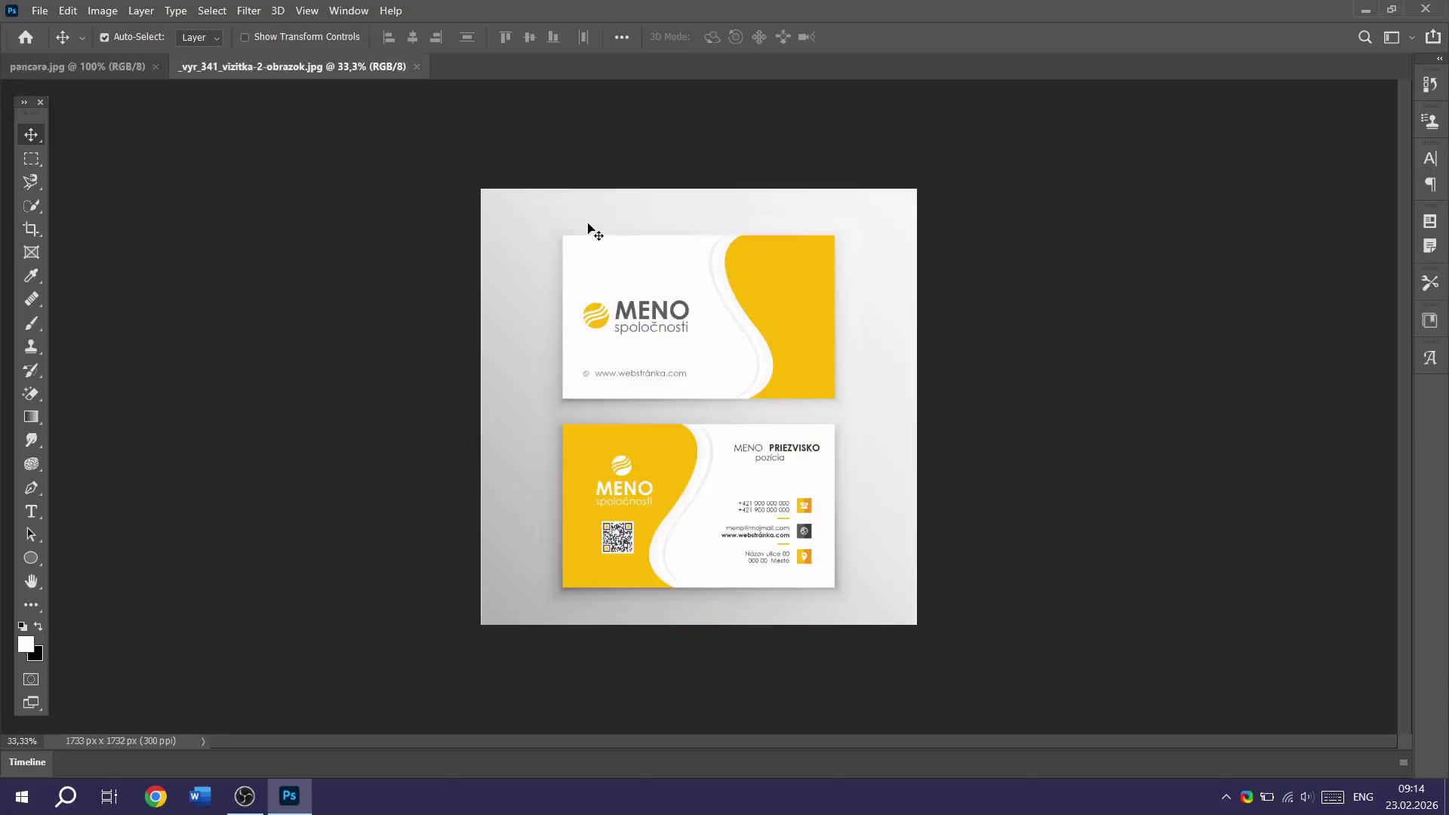
left_click(155, 66)
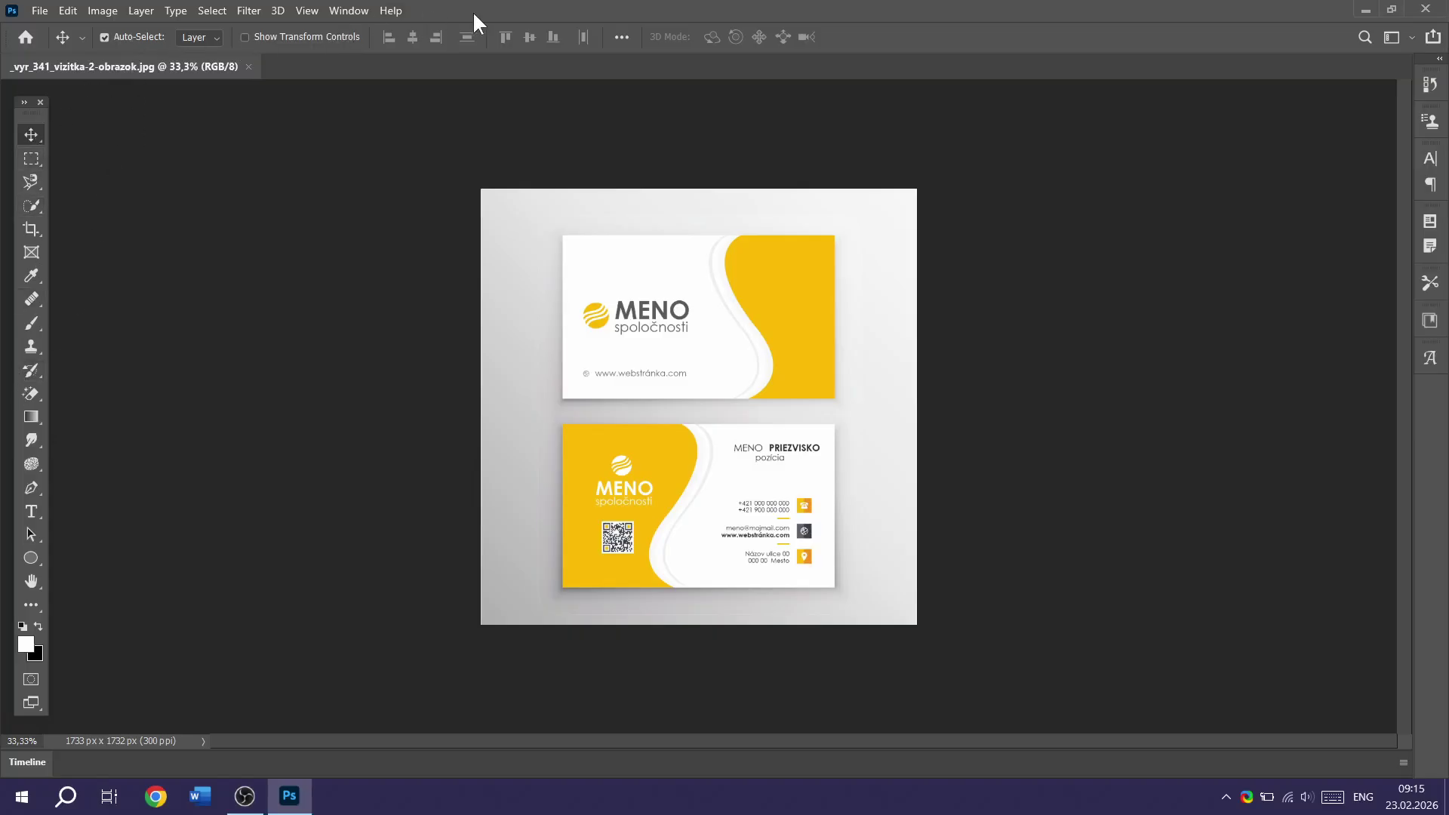
left_click(30, 157)
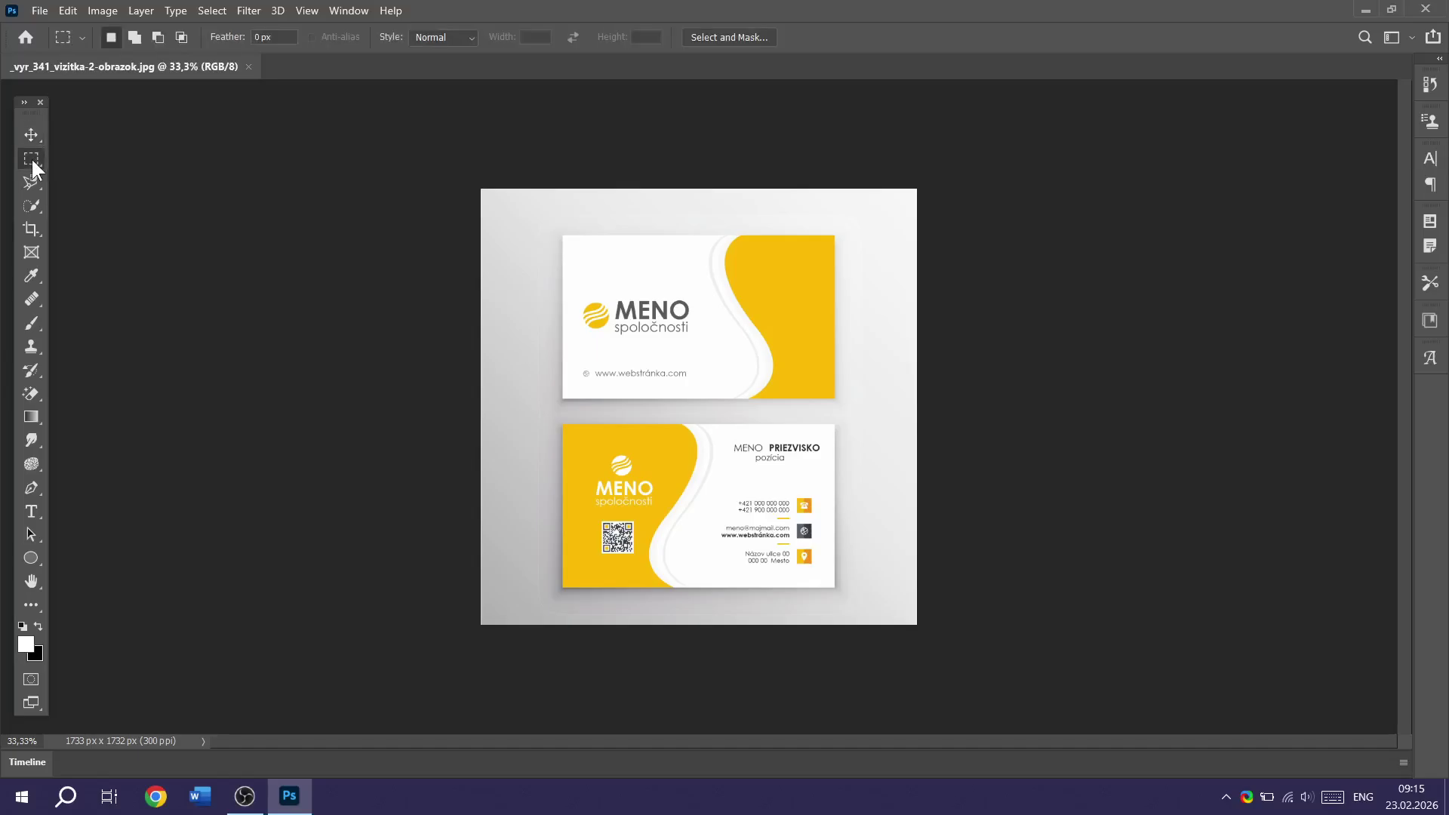
left_click(36, 204)
left_click(31, 251)
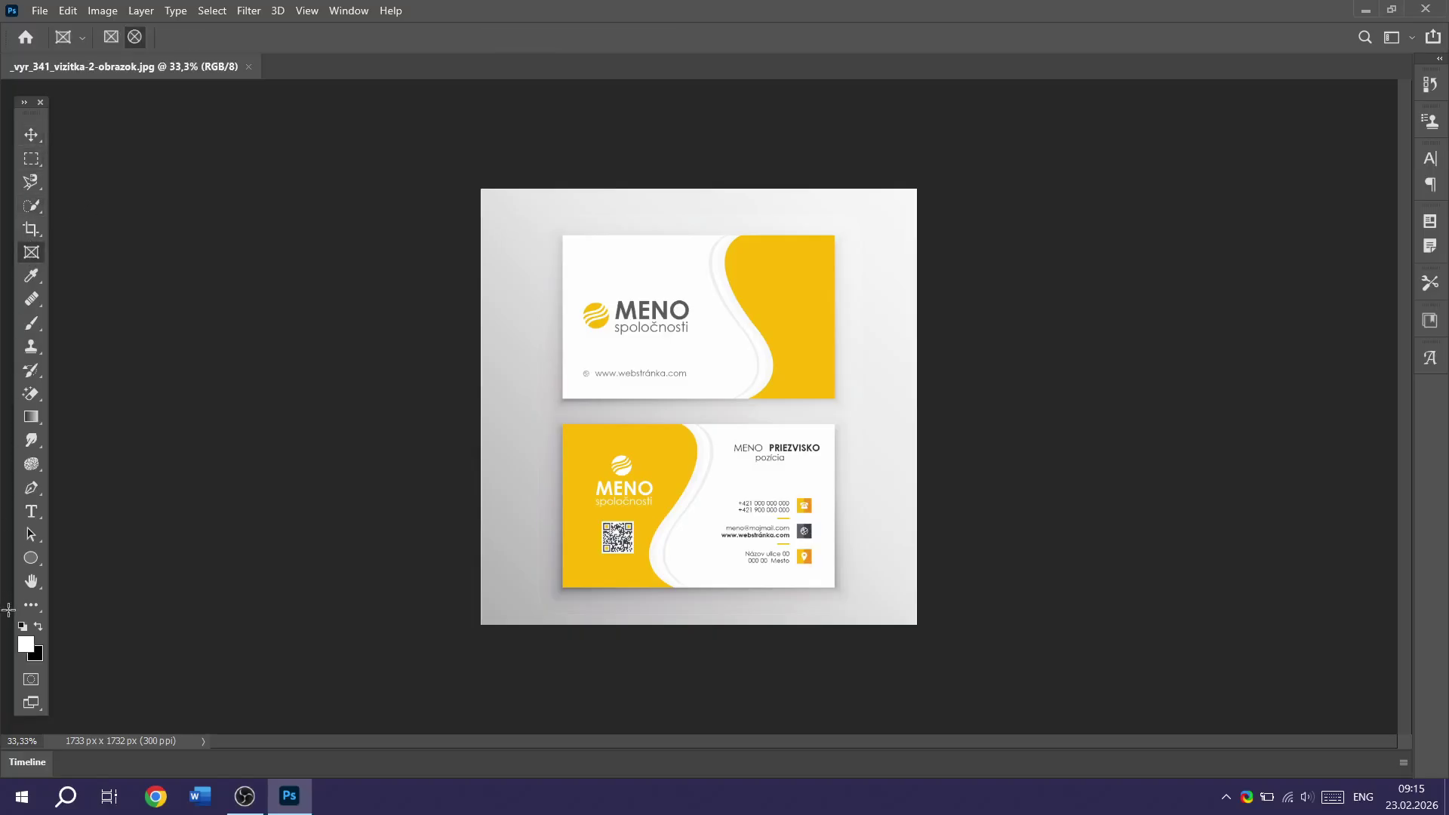
left_click(32, 135)
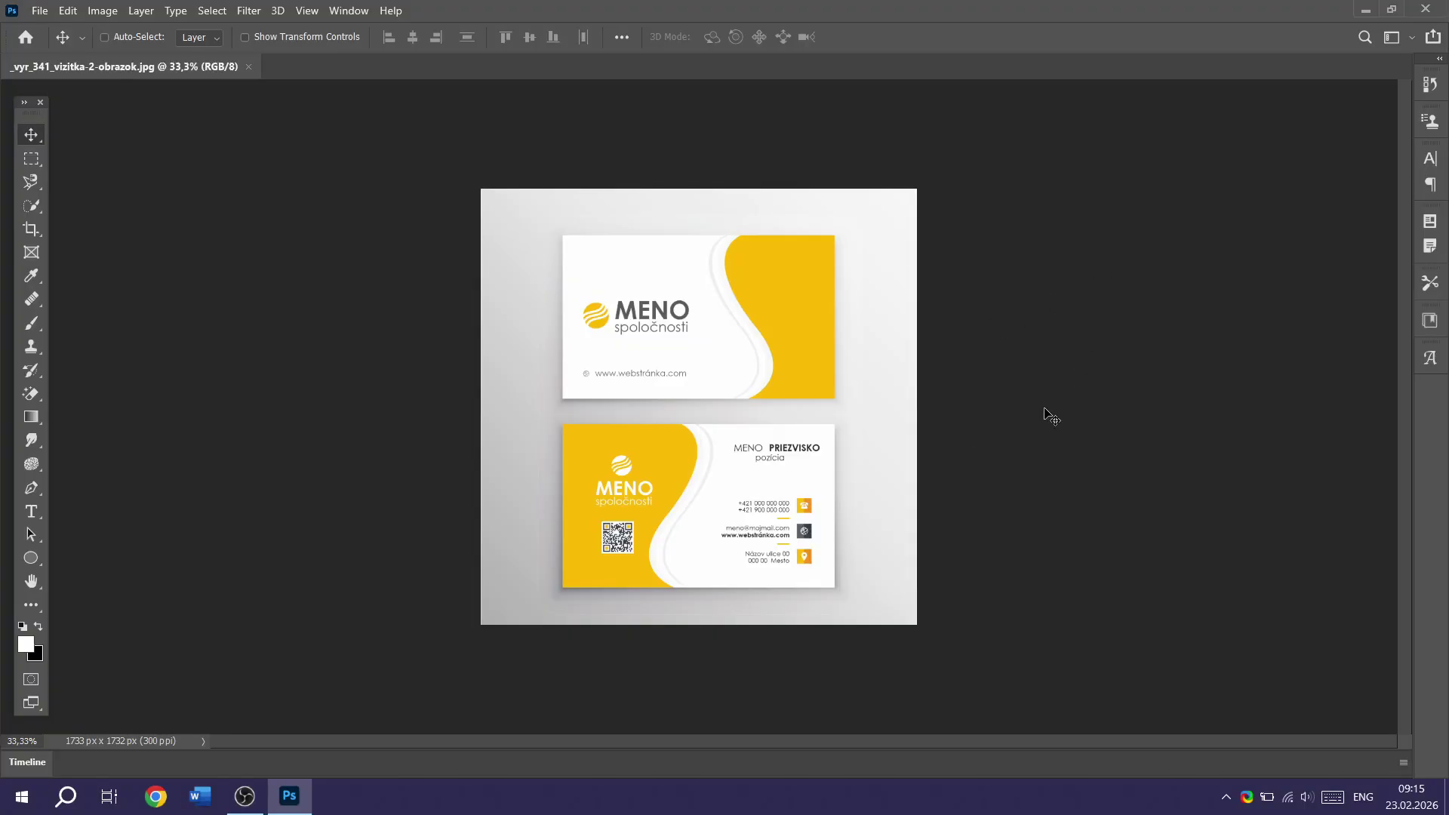
Step: Open the brick-wall window image 4d2bd9fff9dc7e7c8fe87e4c00d428e8 from the PİCTURE folder as another document
key("ctrl+o")
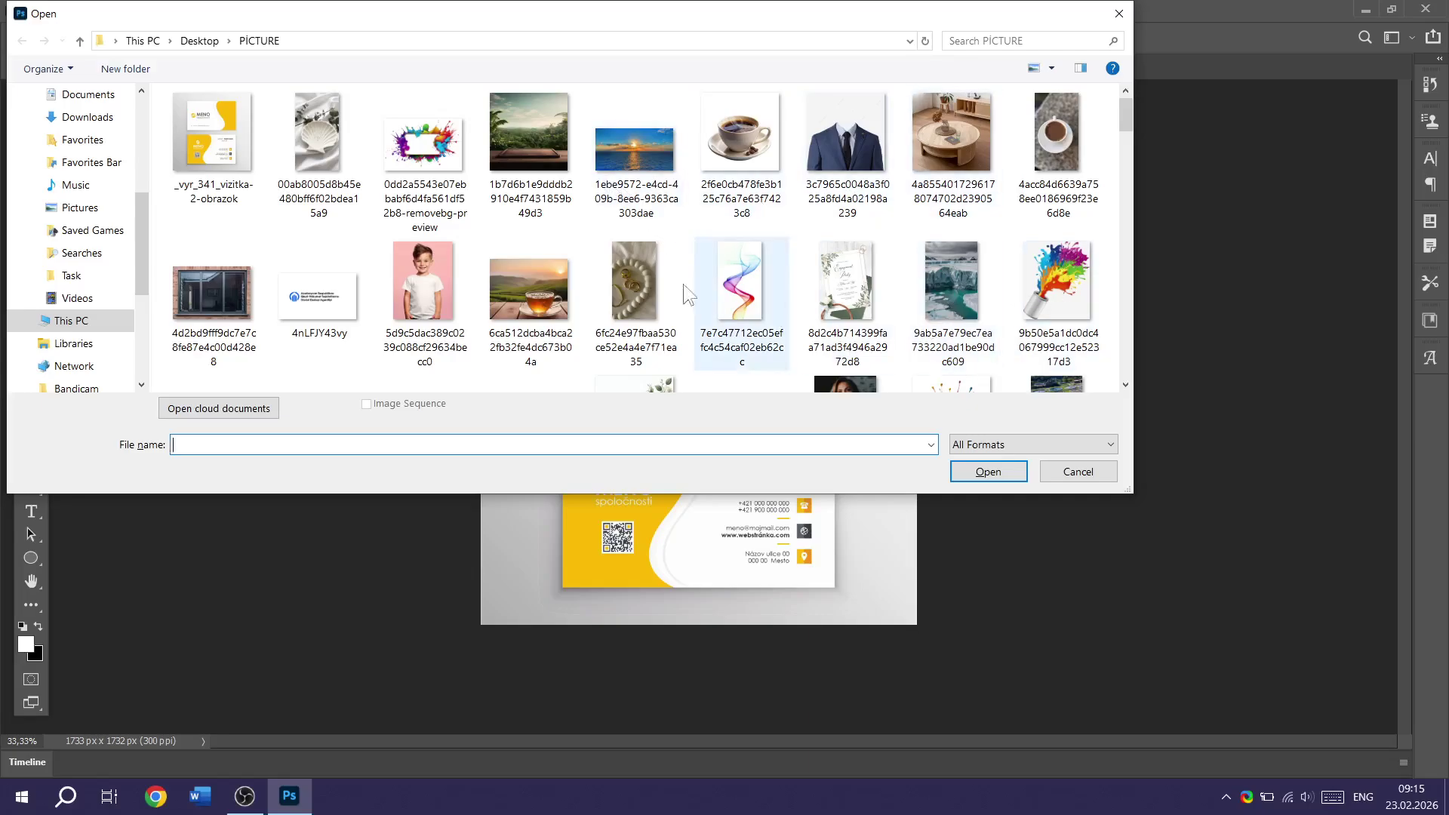
scroll(741, 260, "down", 3)
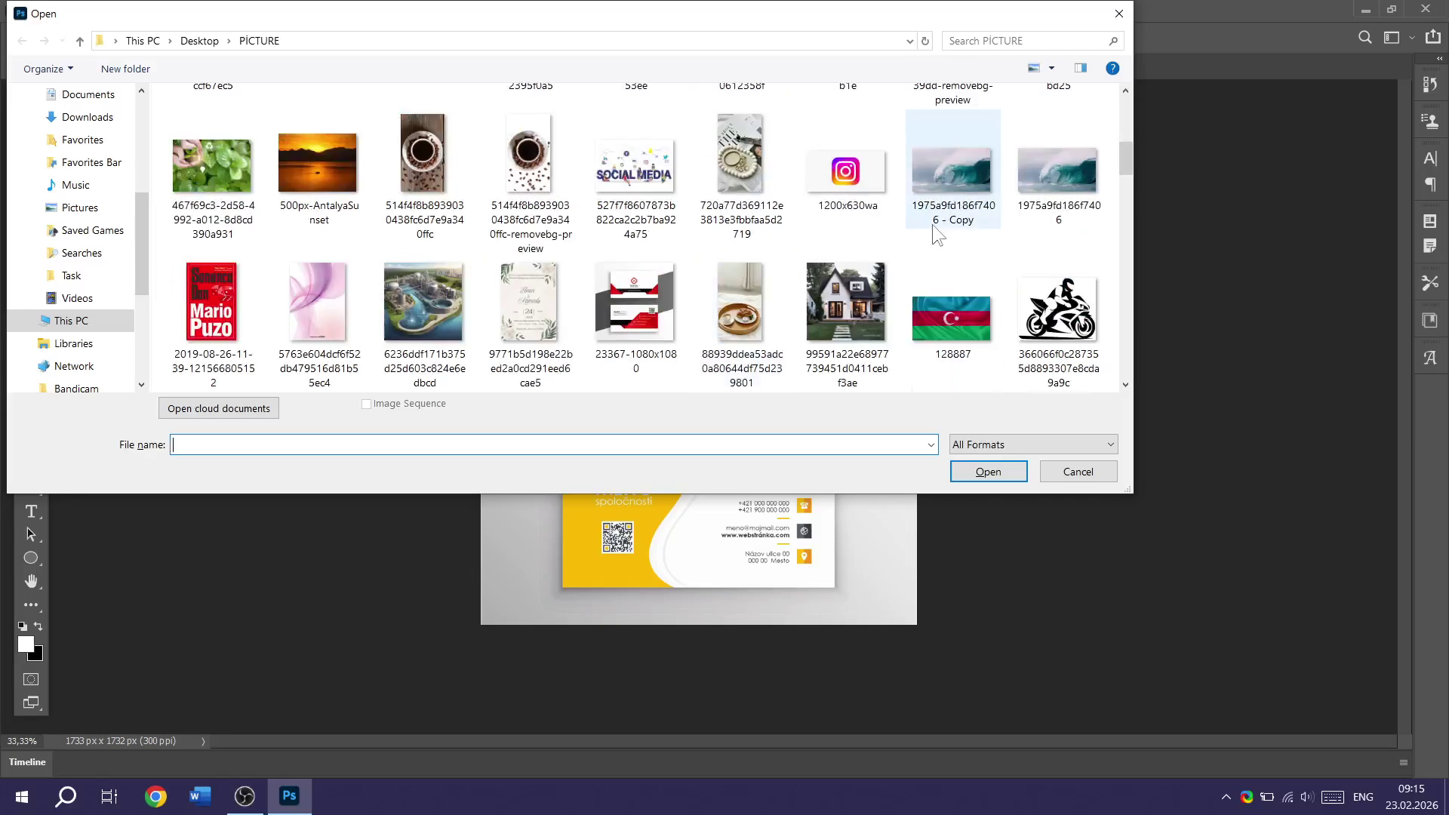
scroll(940, 234, "down", 1)
scroll(920, 325, "down", 2)
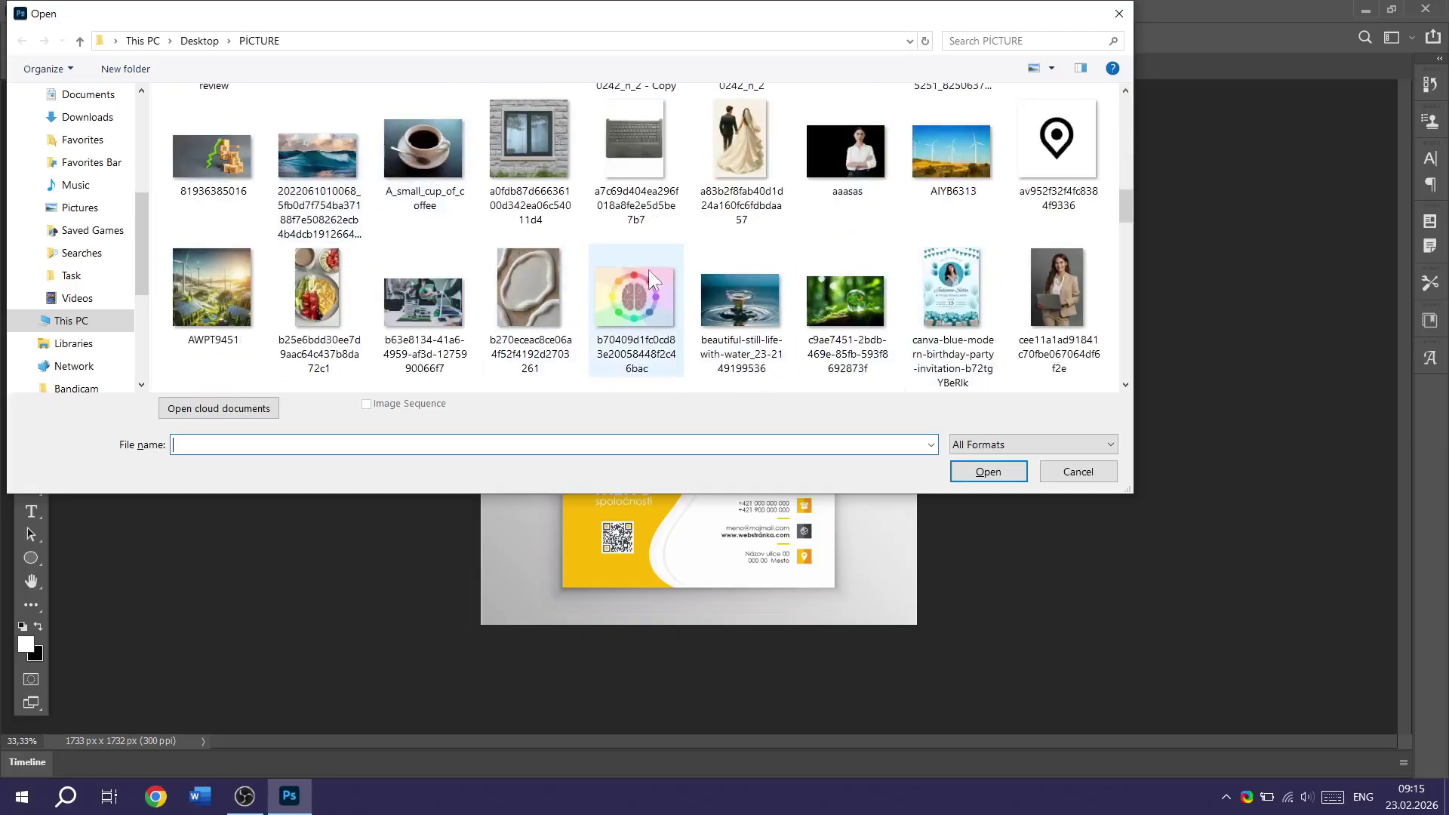
scroll(664, 271, "down", 1)
scroll(664, 302, "up", 8)
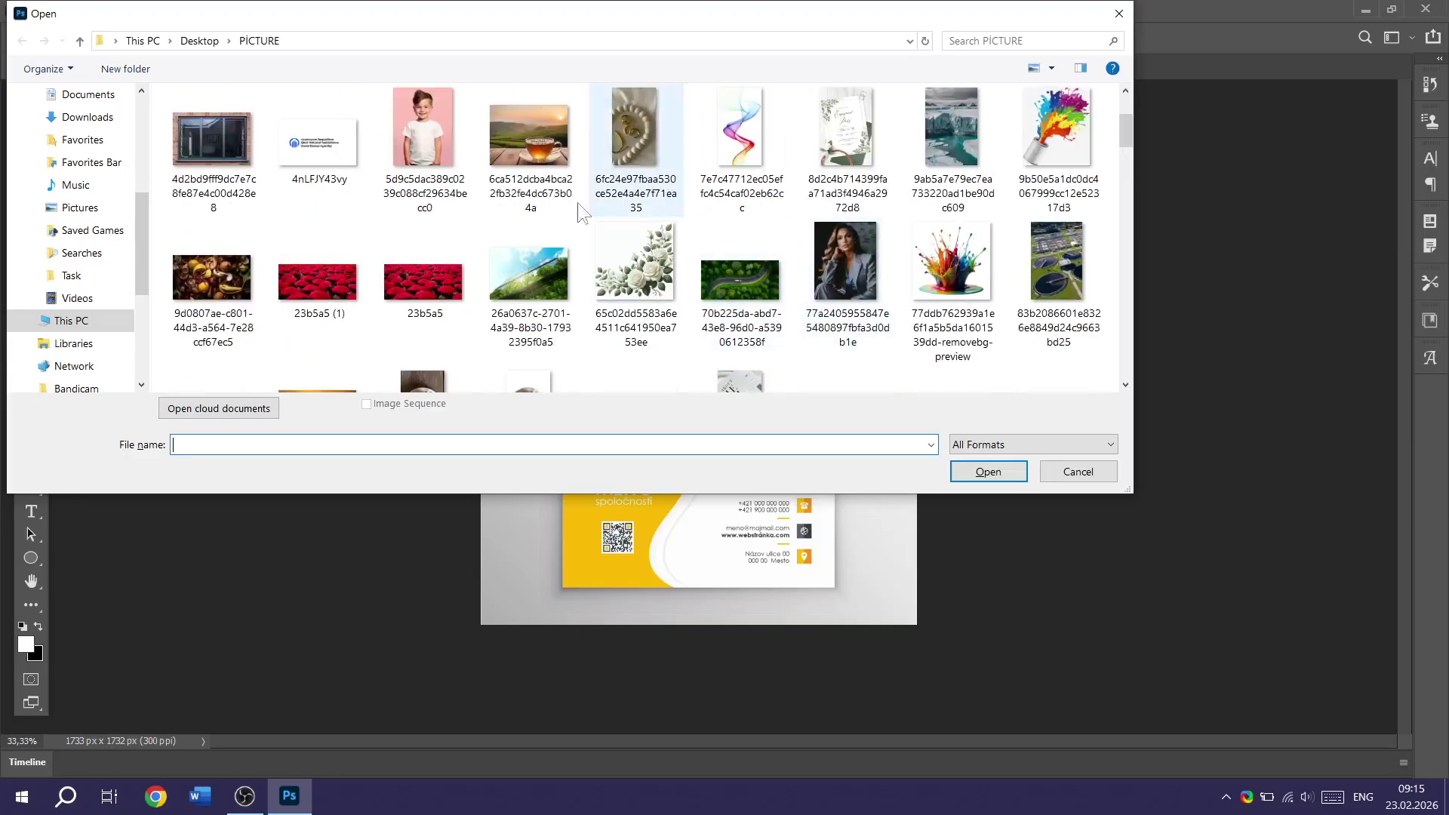
double_click(218, 169)
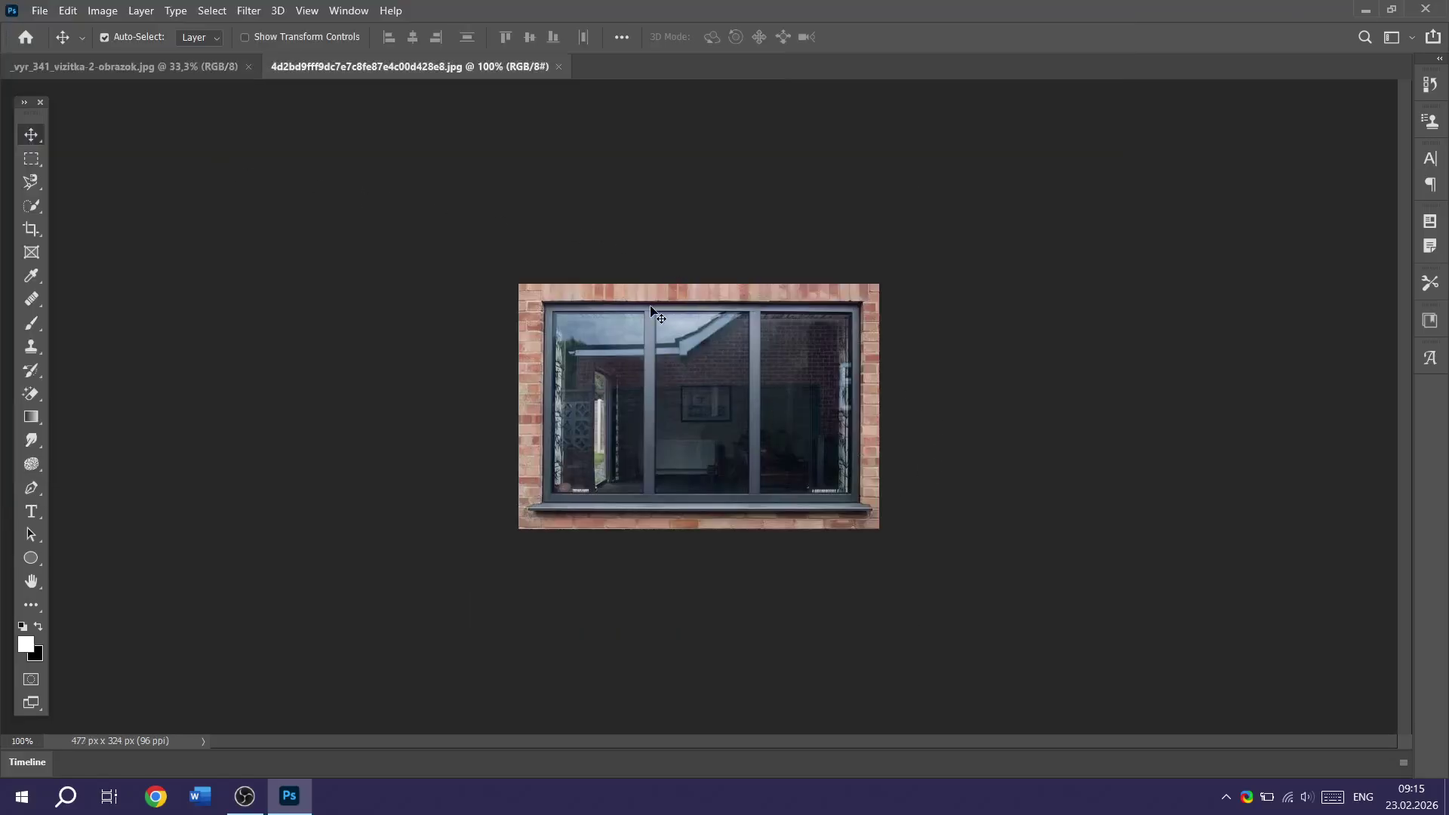
Step: Open the ocean wave image 1975a9fd186f7406 - Copy from the PİCTURE folder as another document
key("ctrl+o")
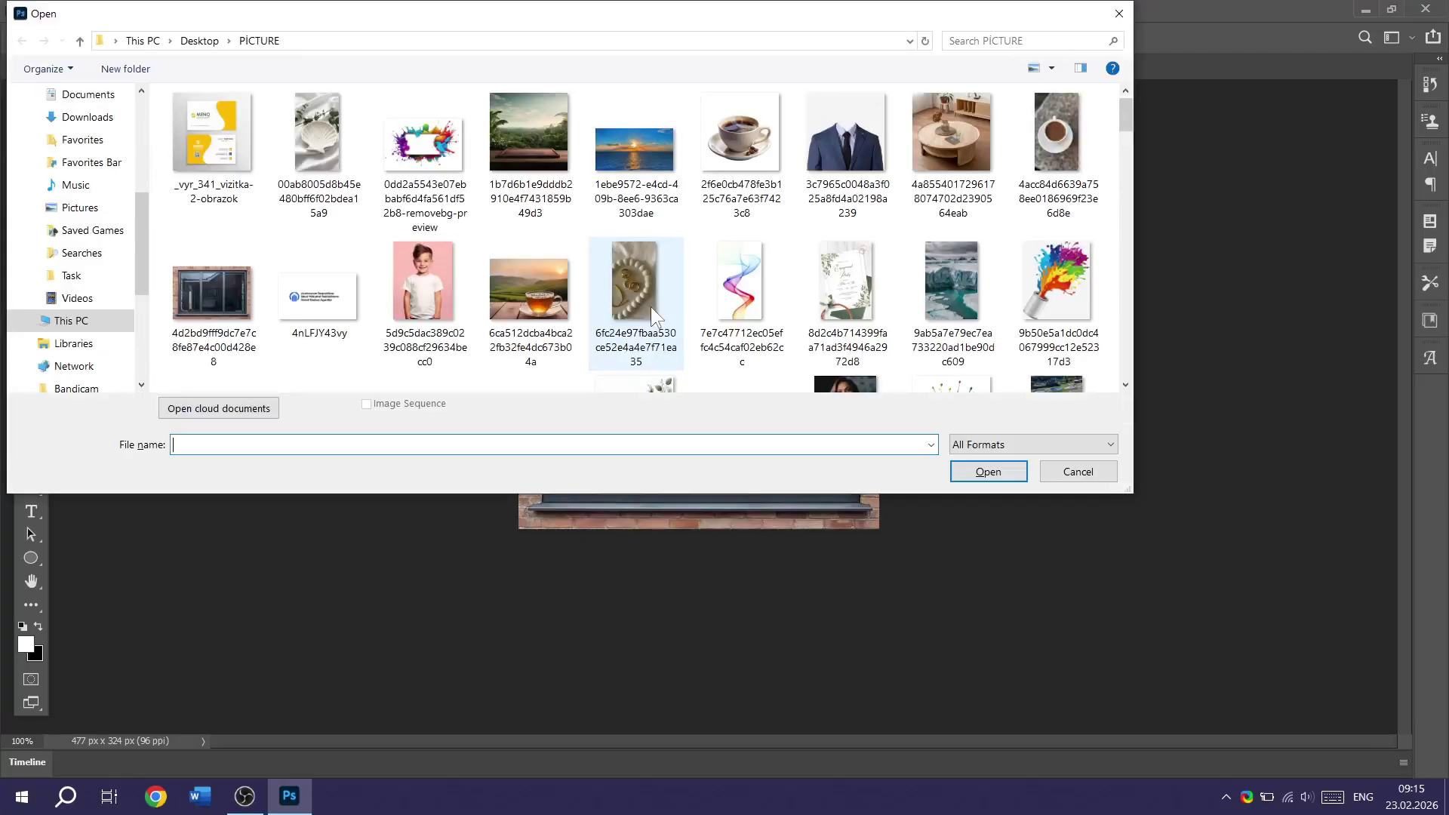
scroll(890, 314, "down", 5)
left_click(966, 314)
double_click(966, 314)
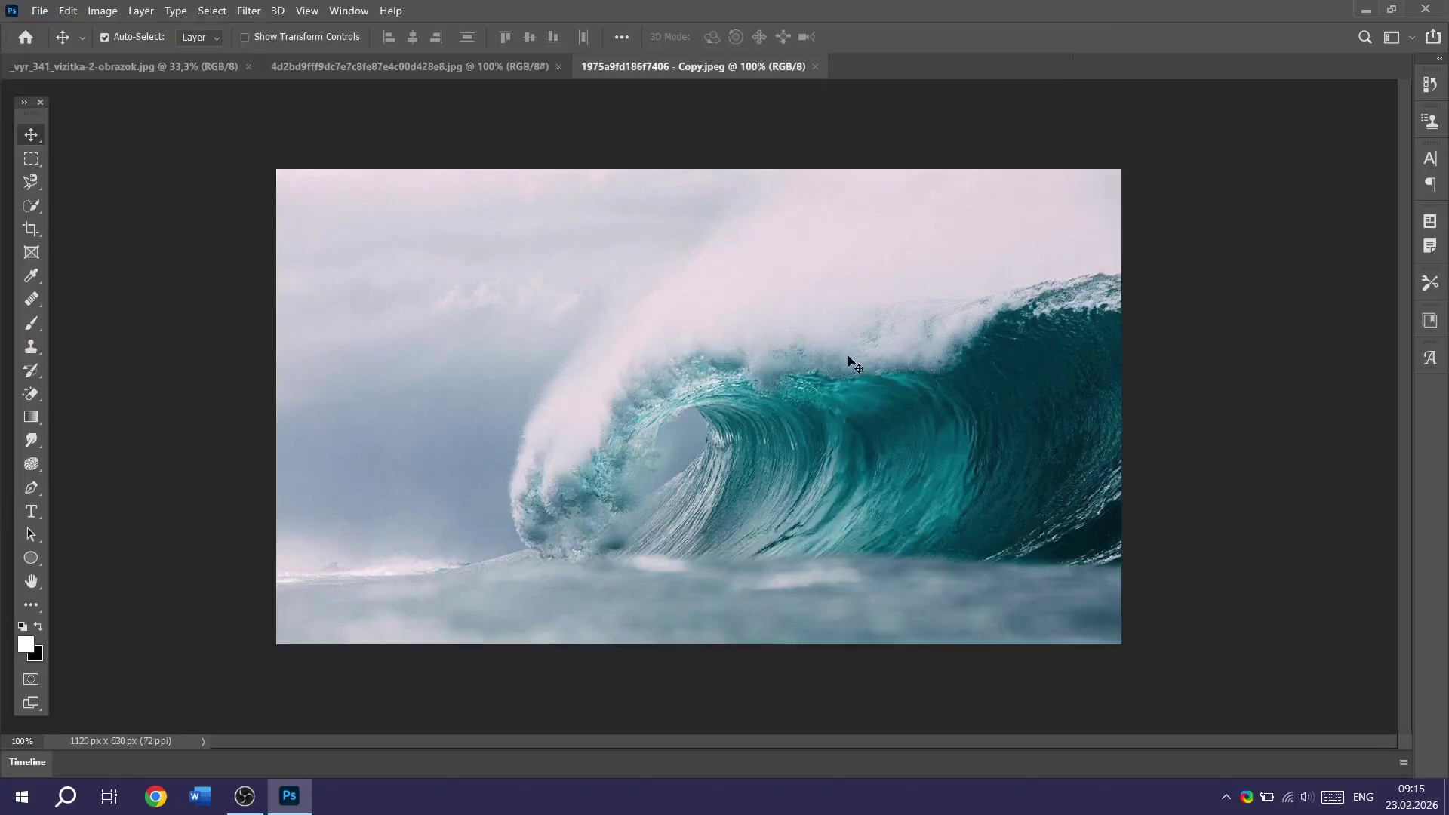
Step: View the open business card and brick-wall window documents in turn, ending on the window document
left_click(143, 68)
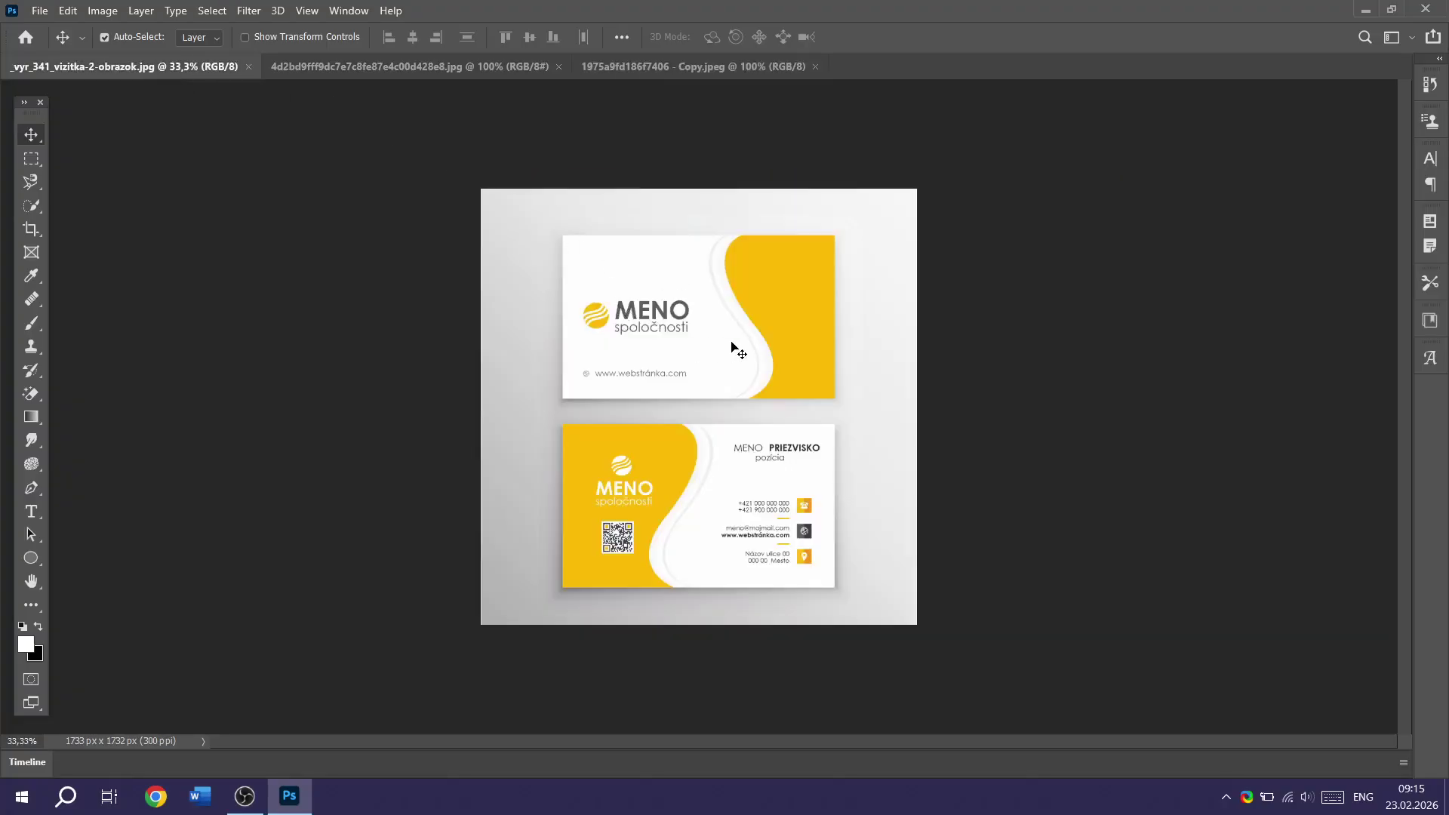
left_click(408, 66)
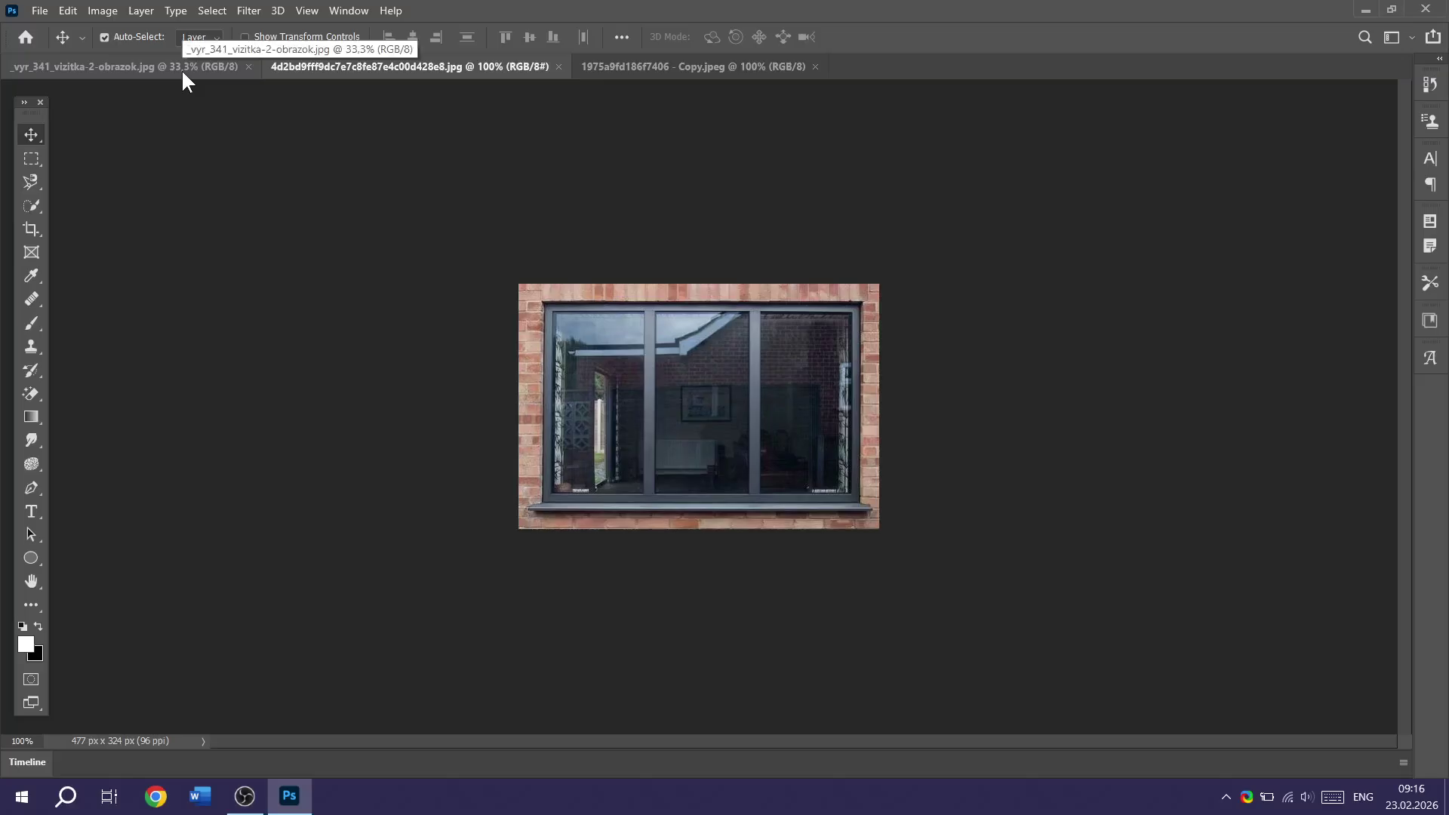
left_click(181, 69)
left_click(415, 67)
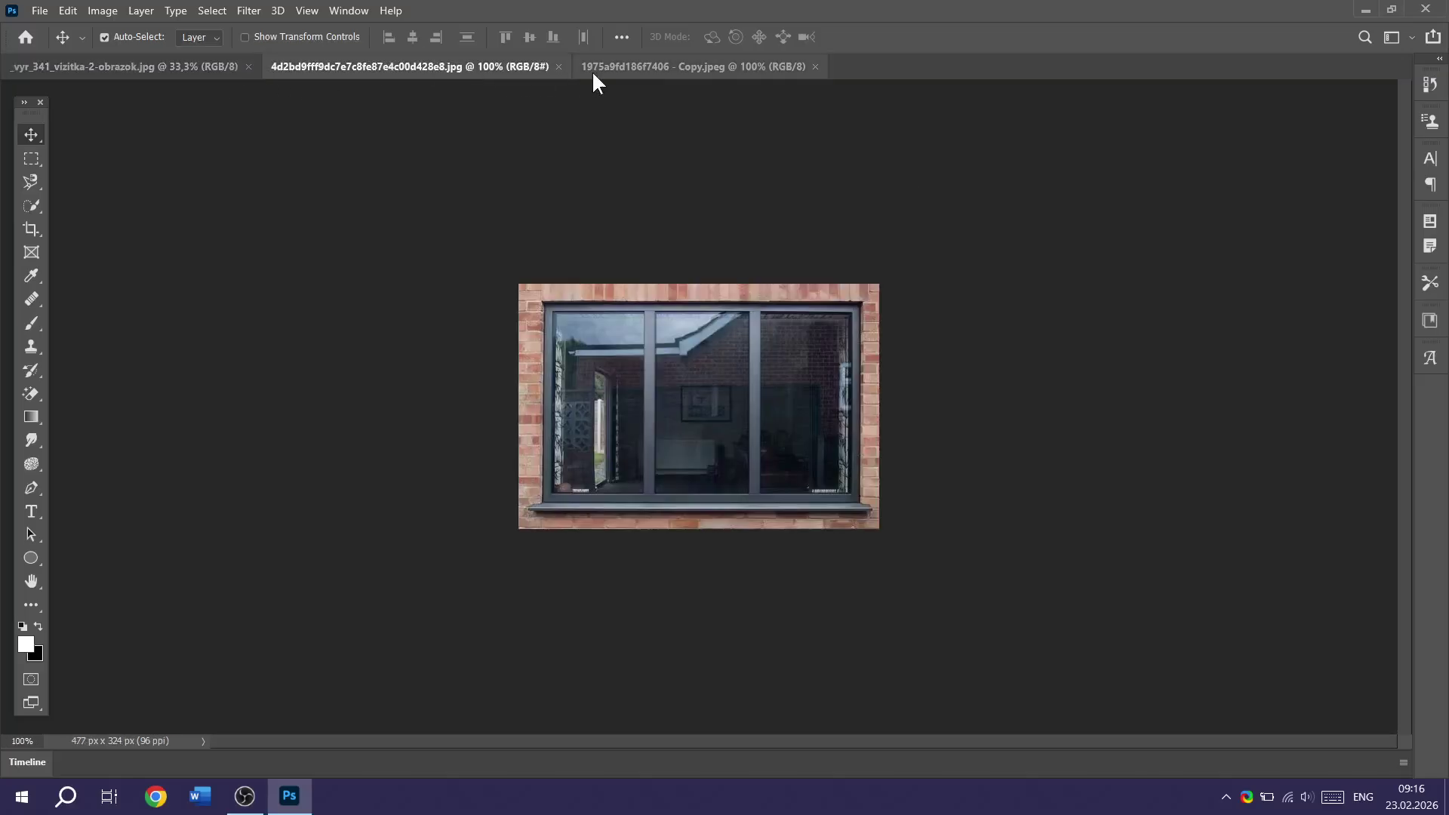
Step: View the ocean wave, brick-wall window and business card documents in turn, ending on the business card
left_click(662, 66)
left_click(338, 69)
left_click(175, 67)
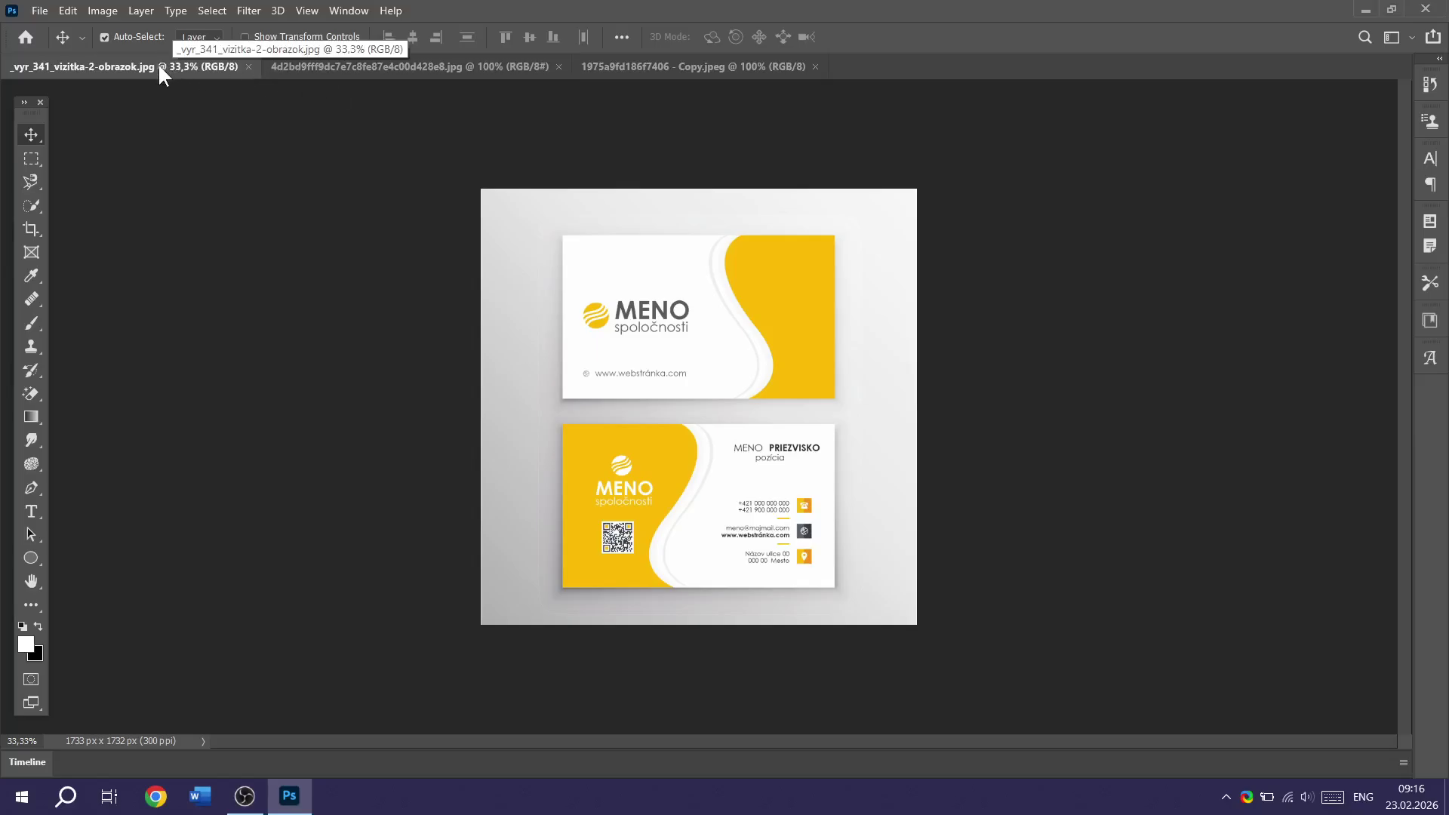
Step: Float the business card and ocean wave documents as separate windows in turn, docking each back as the last document in the row
left_click_drag(159, 69, 1029, 200)
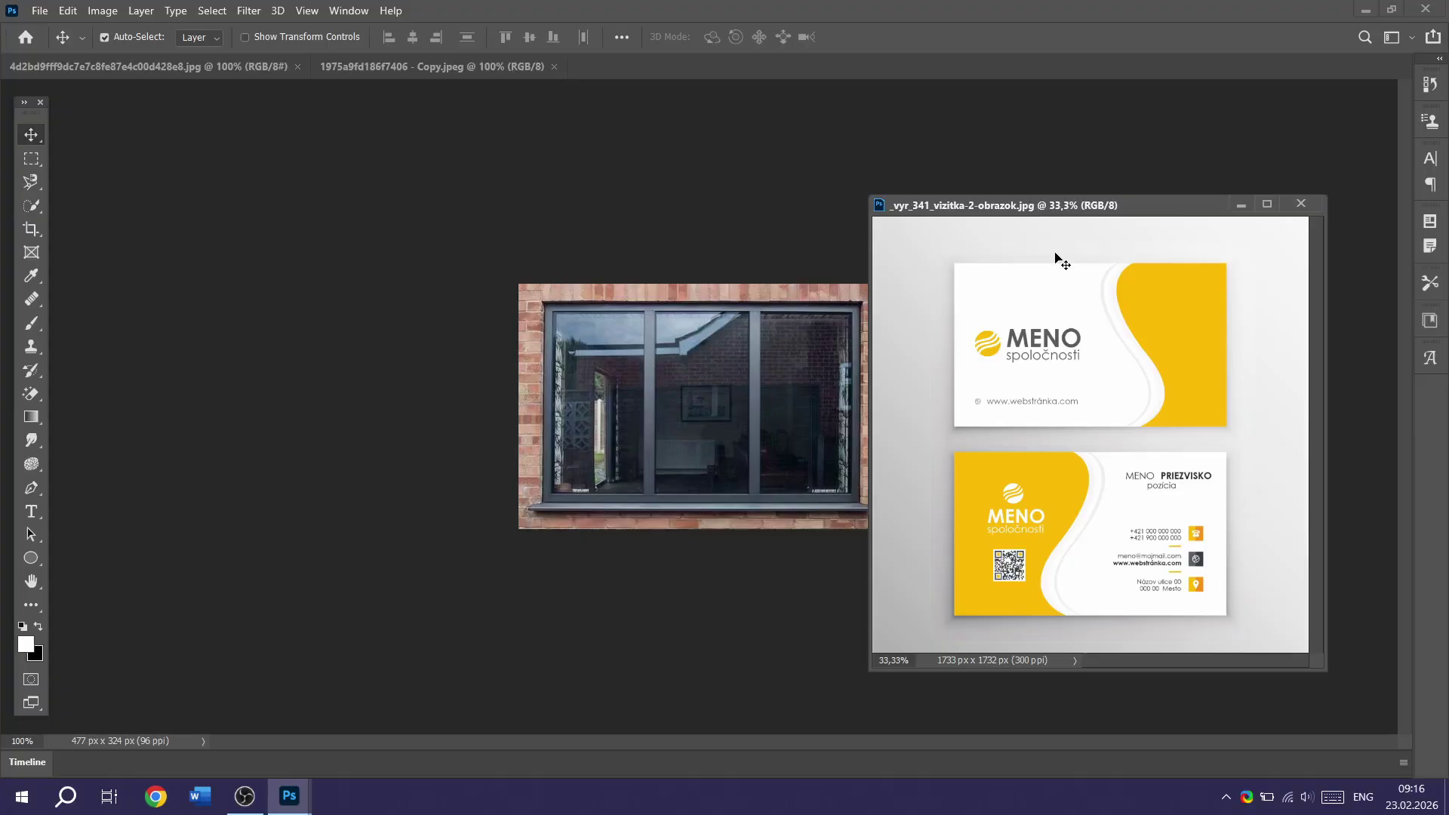
left_click_drag(1138, 206, 877, 71)
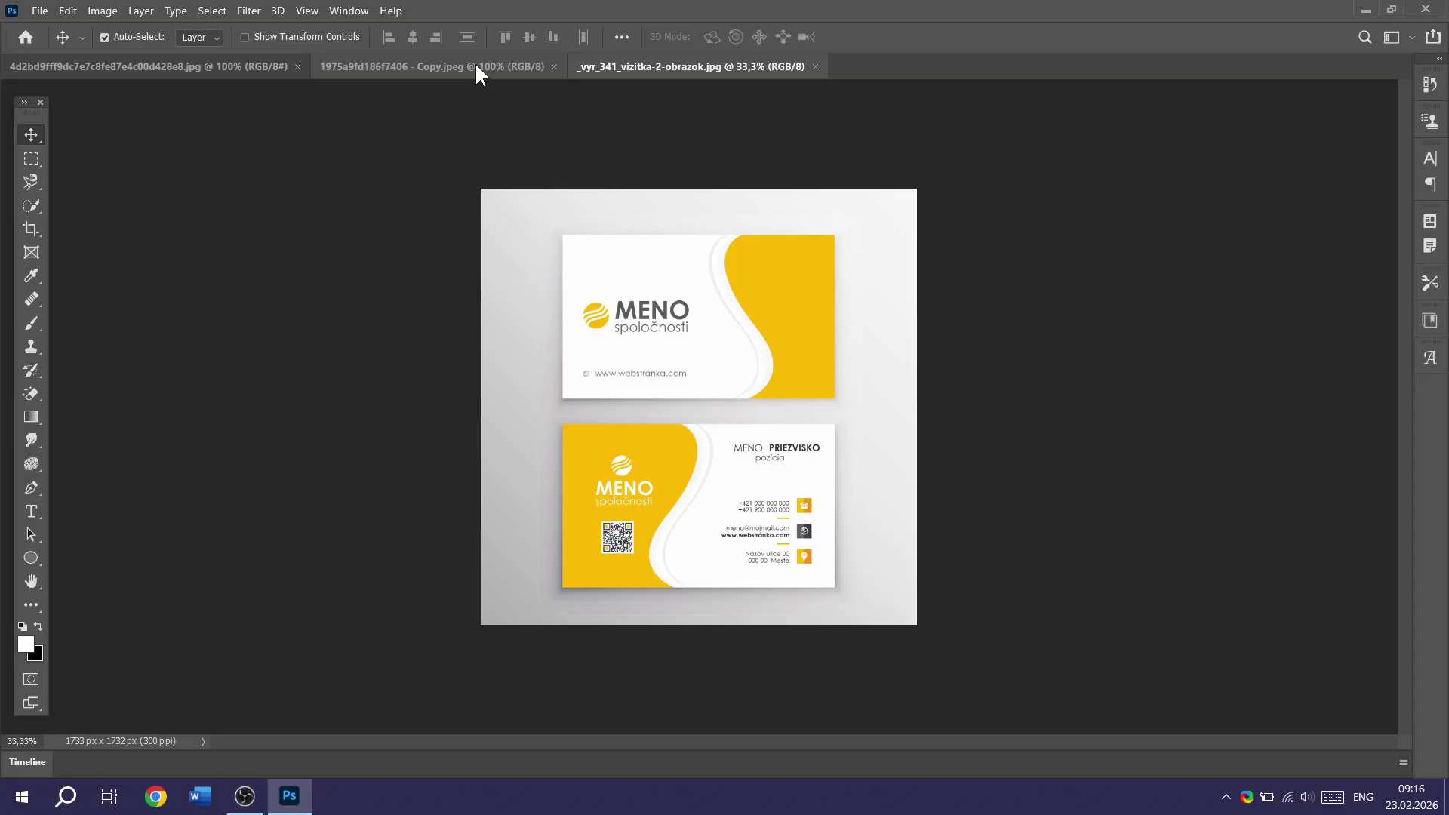
left_click_drag(476, 68, 762, 182)
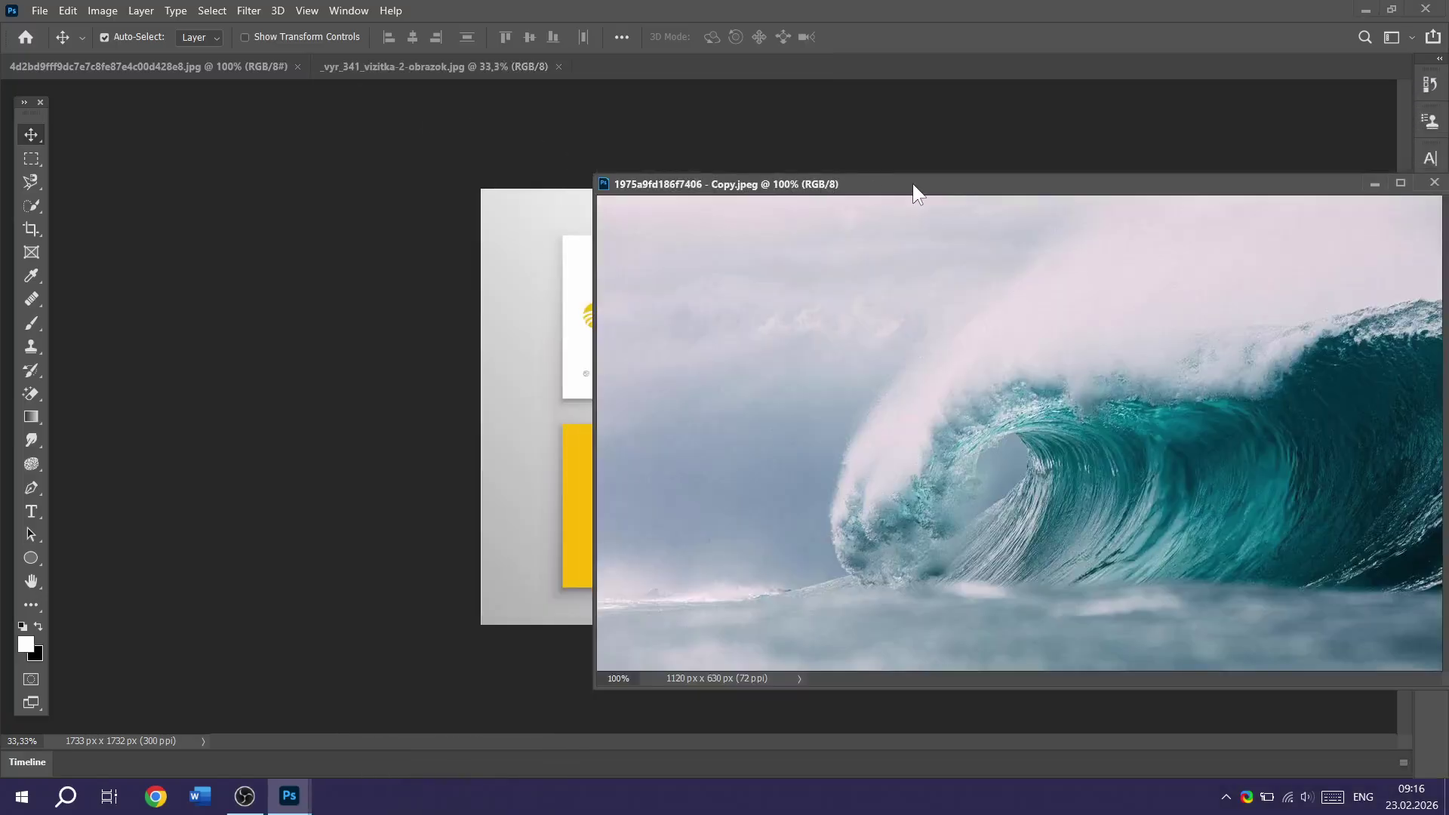
left_click_drag(913, 183, 719, 67)
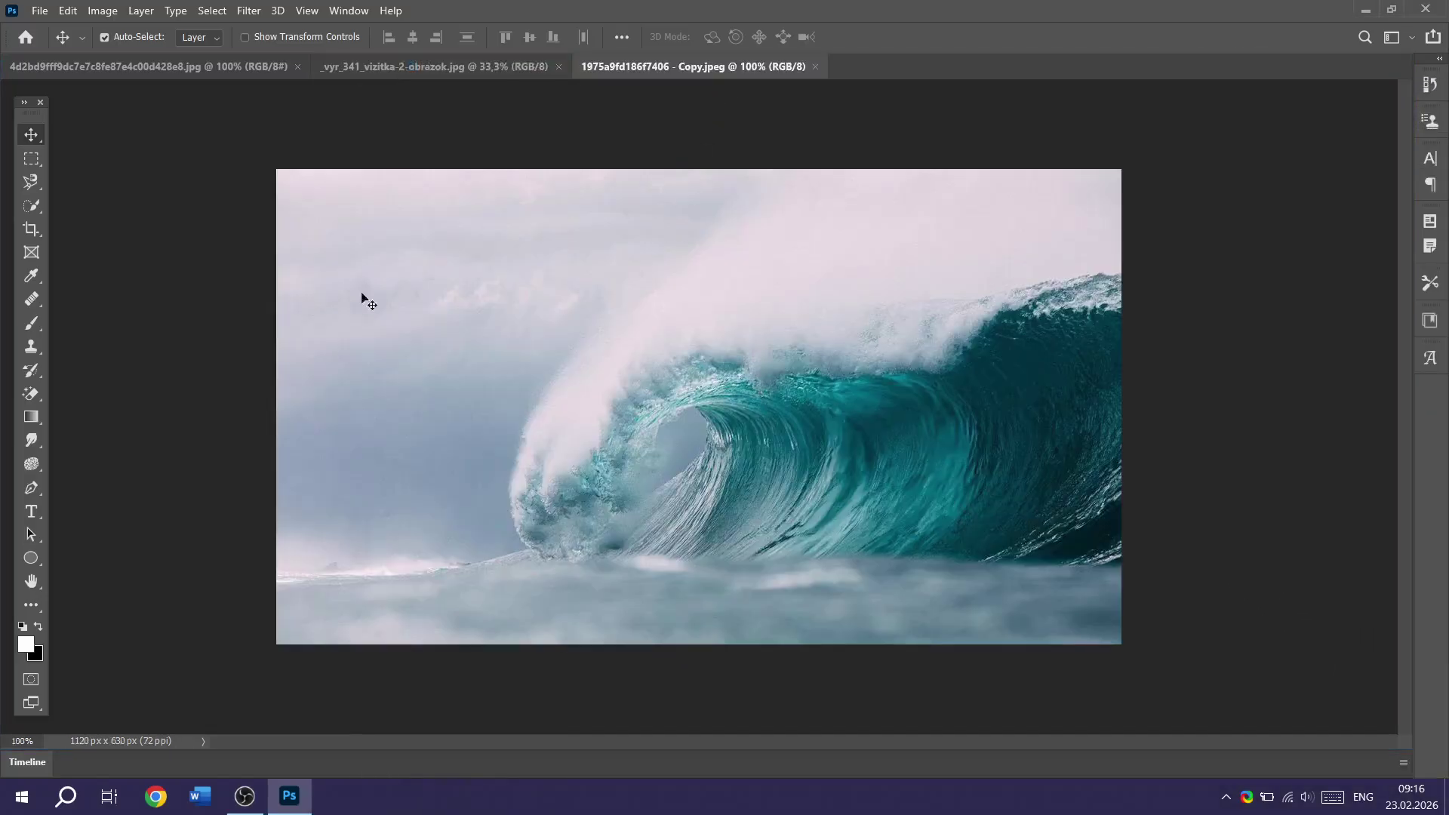
Step: Switch to the business card document and magnify and reduce its view to inspect the two card designs
left_click(529, 68)
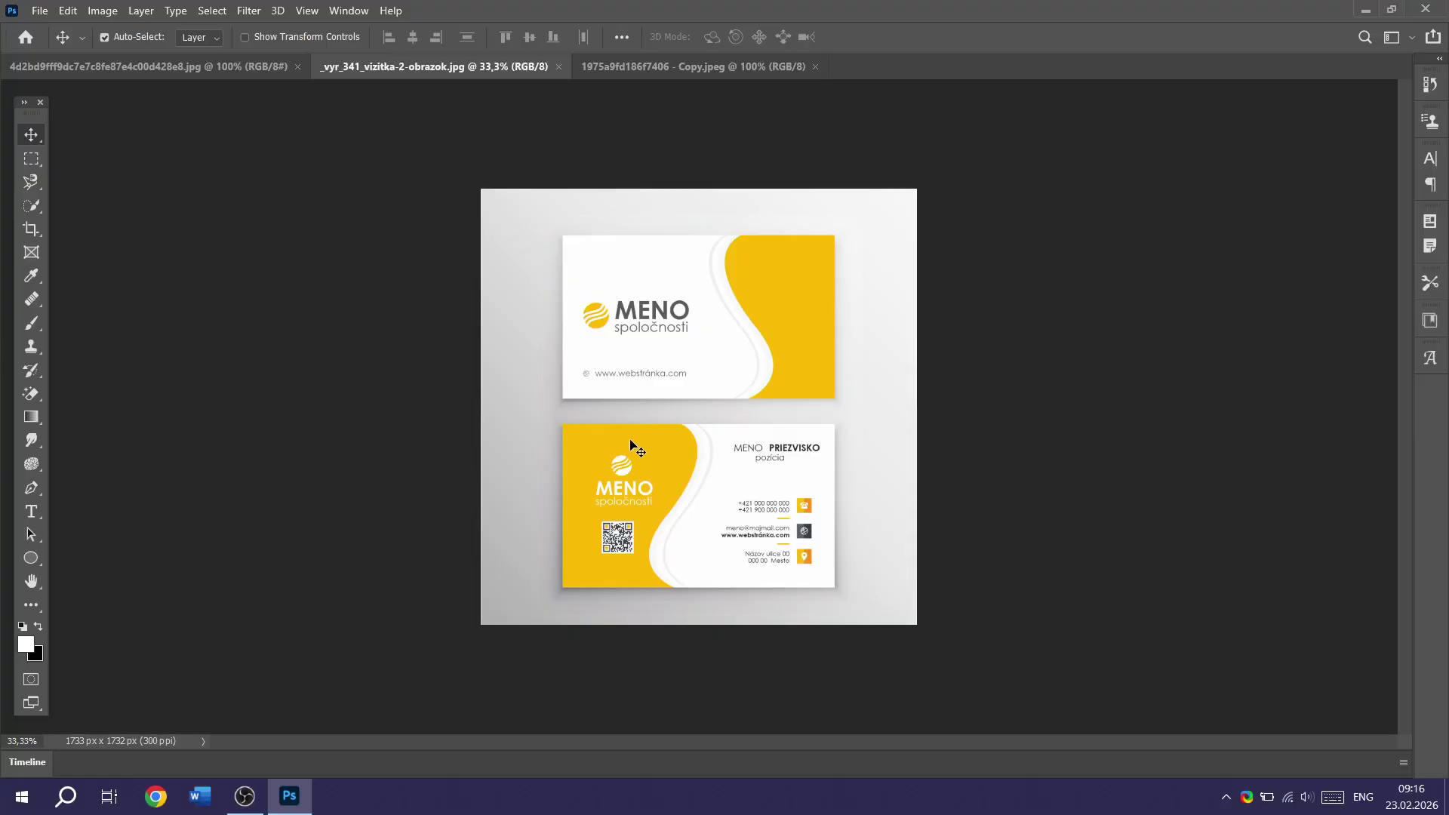
scroll(630, 446, "up", 5)
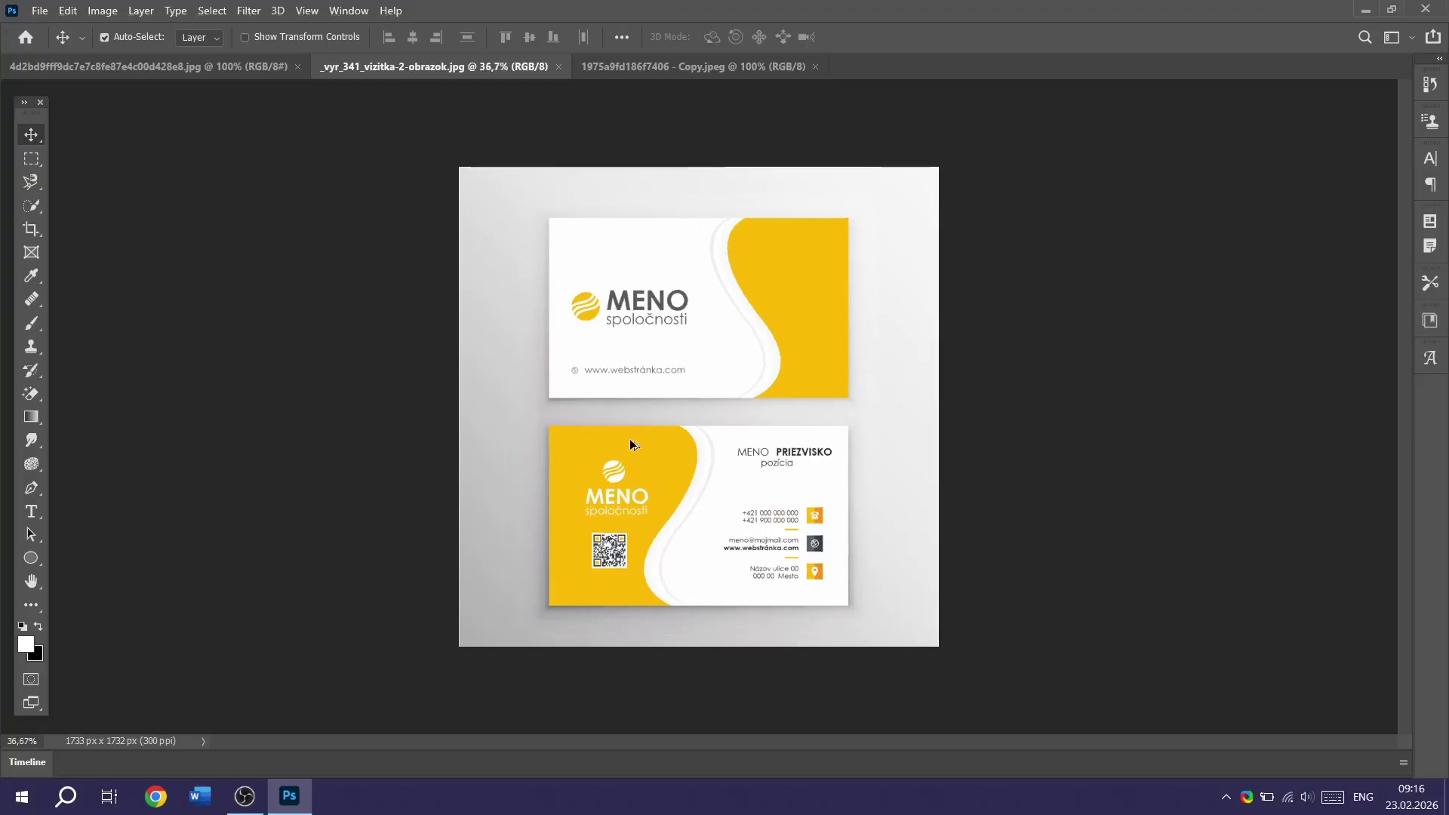
scroll(631, 443, "up", 2)
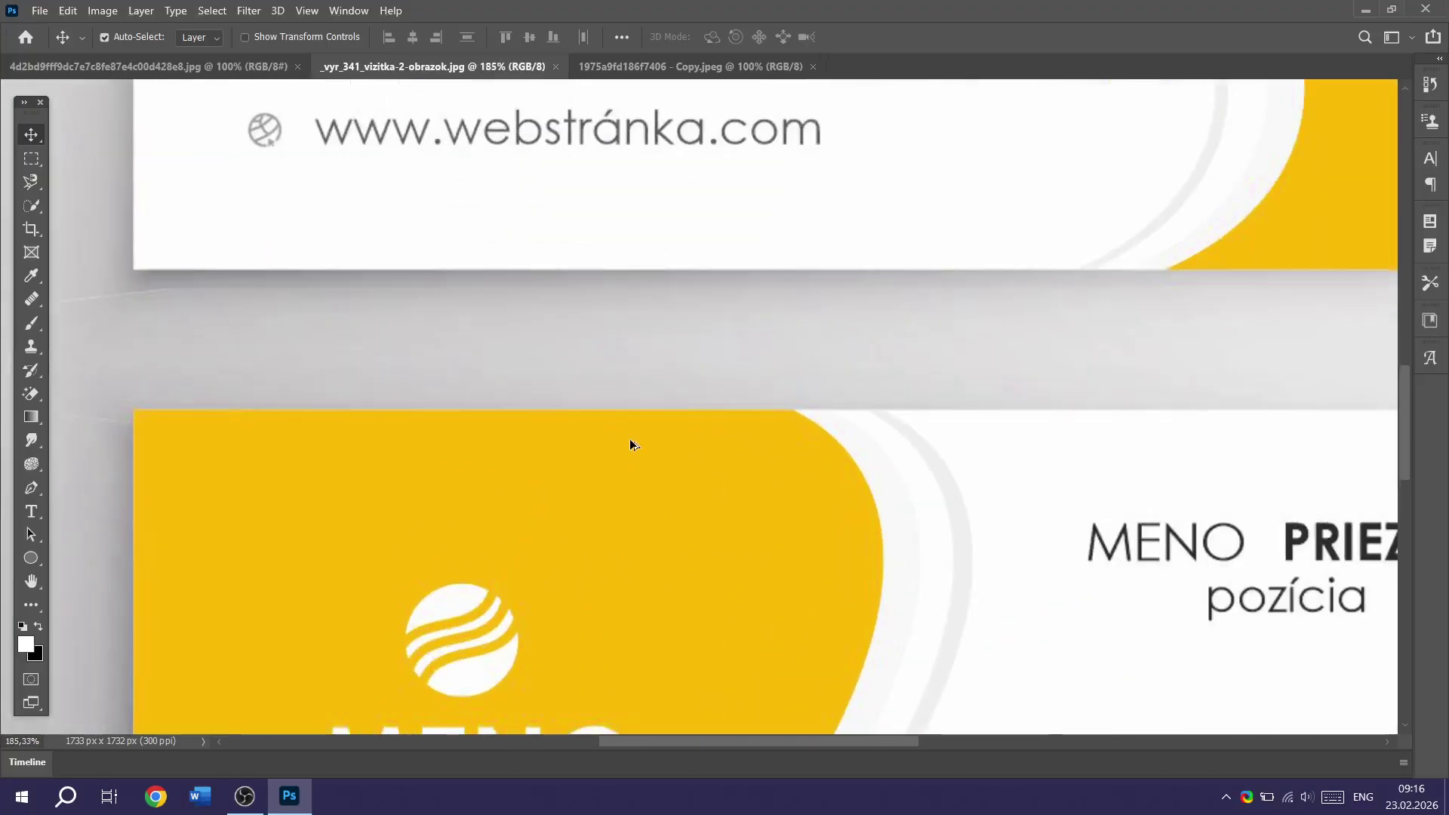
scroll(630, 444, "down", 4)
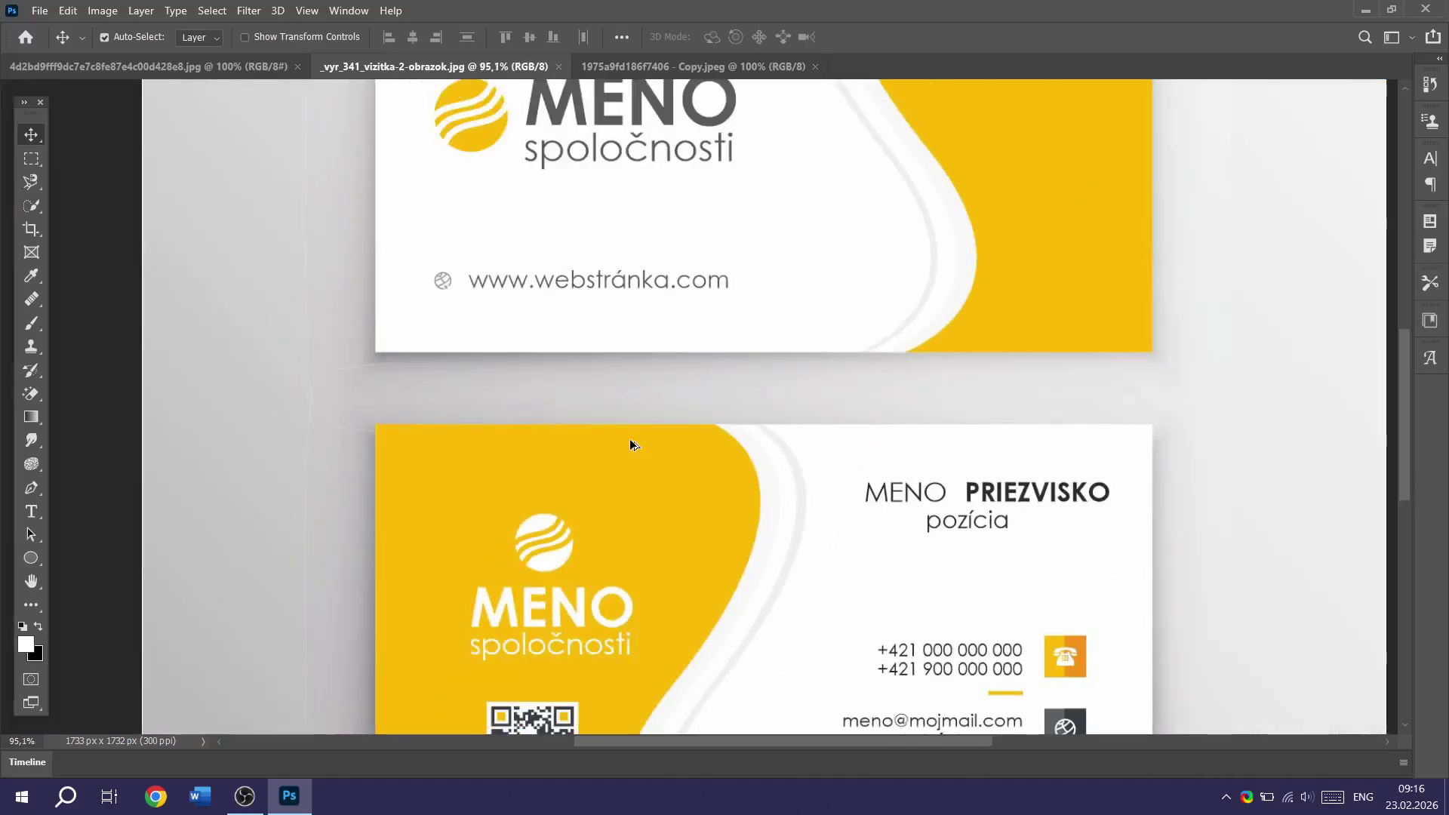
scroll(630, 444, "down", 1)
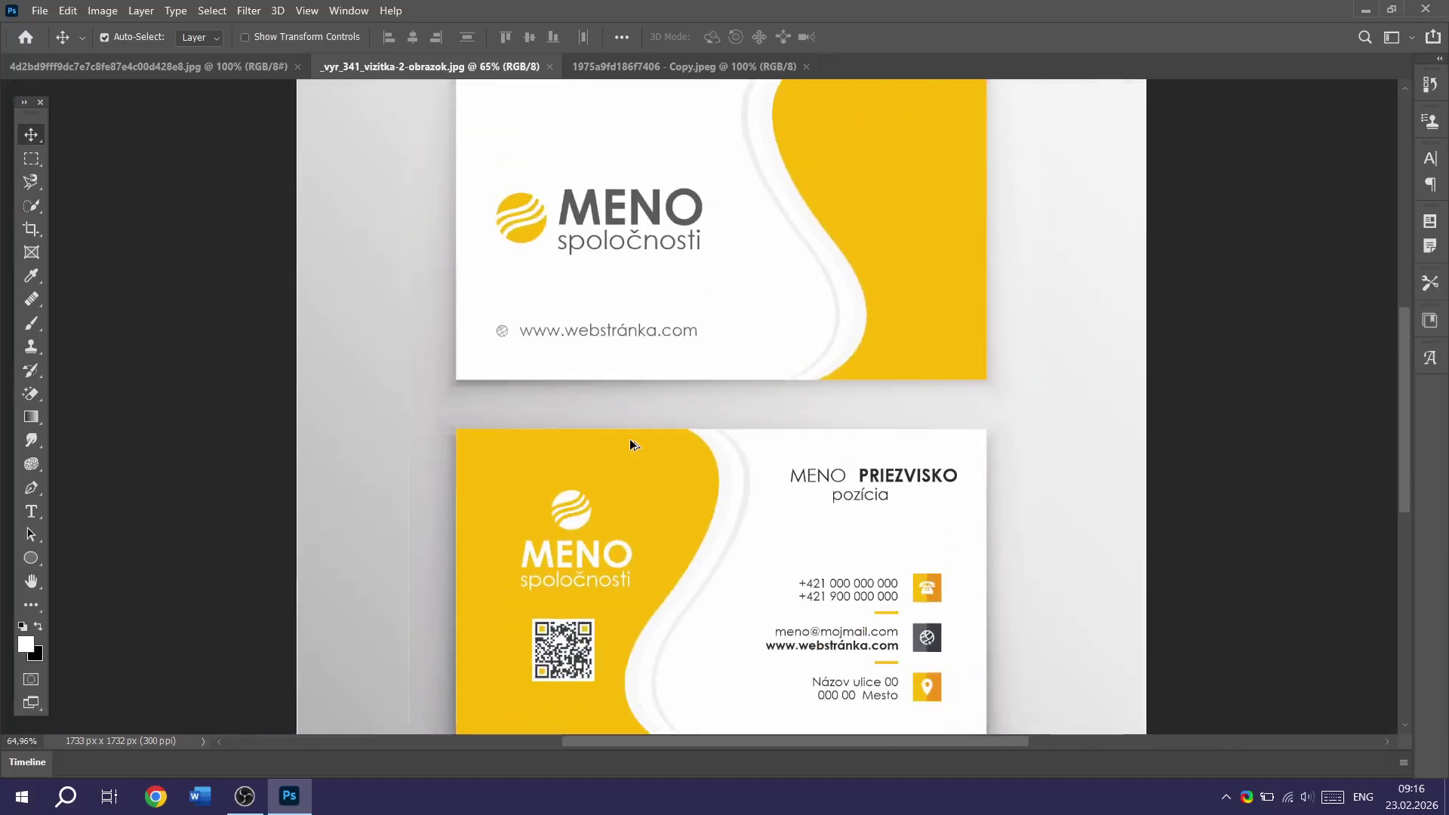
scroll(630, 445, "down", 1)
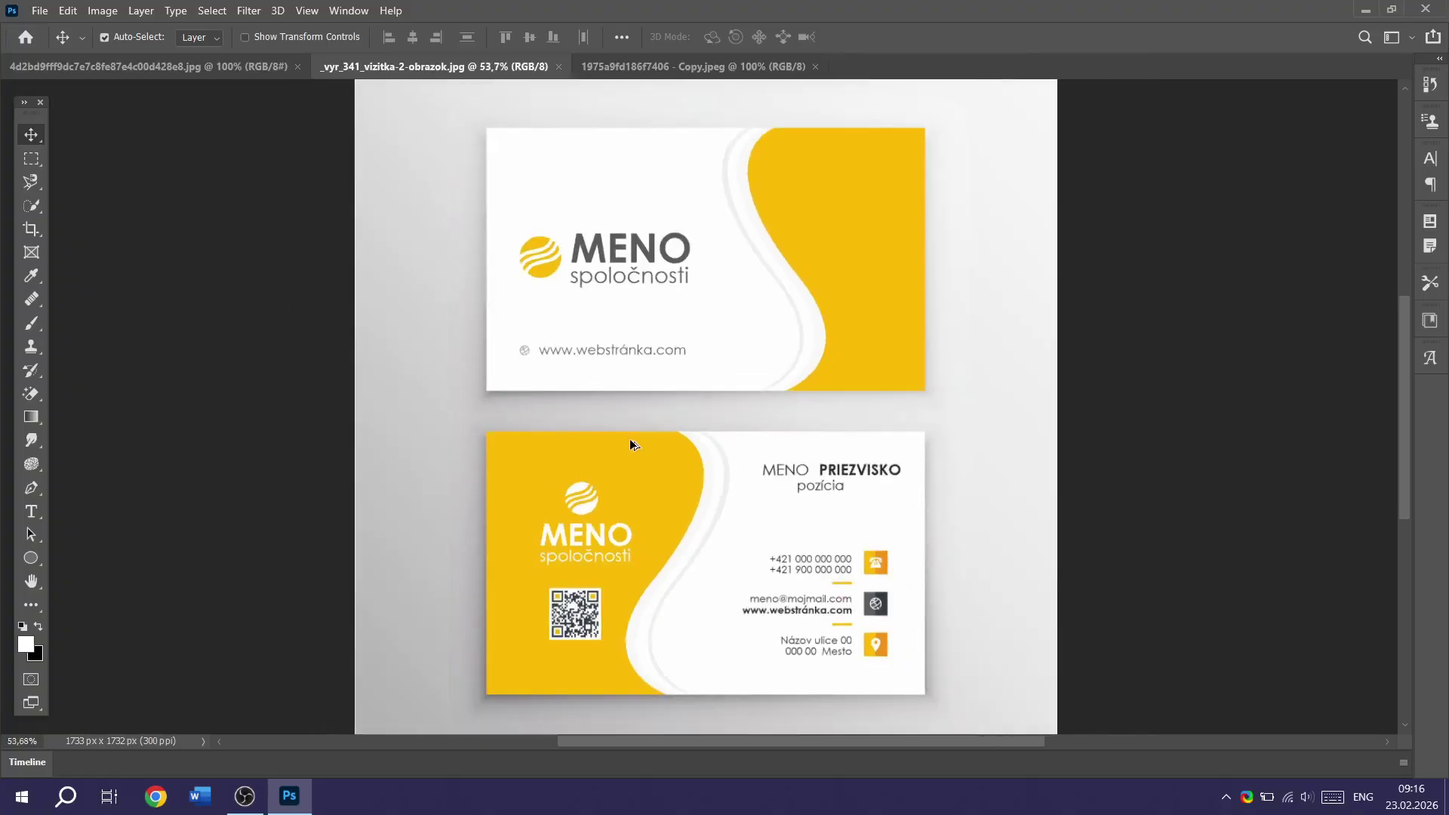
scroll(631, 445, "down", 1)
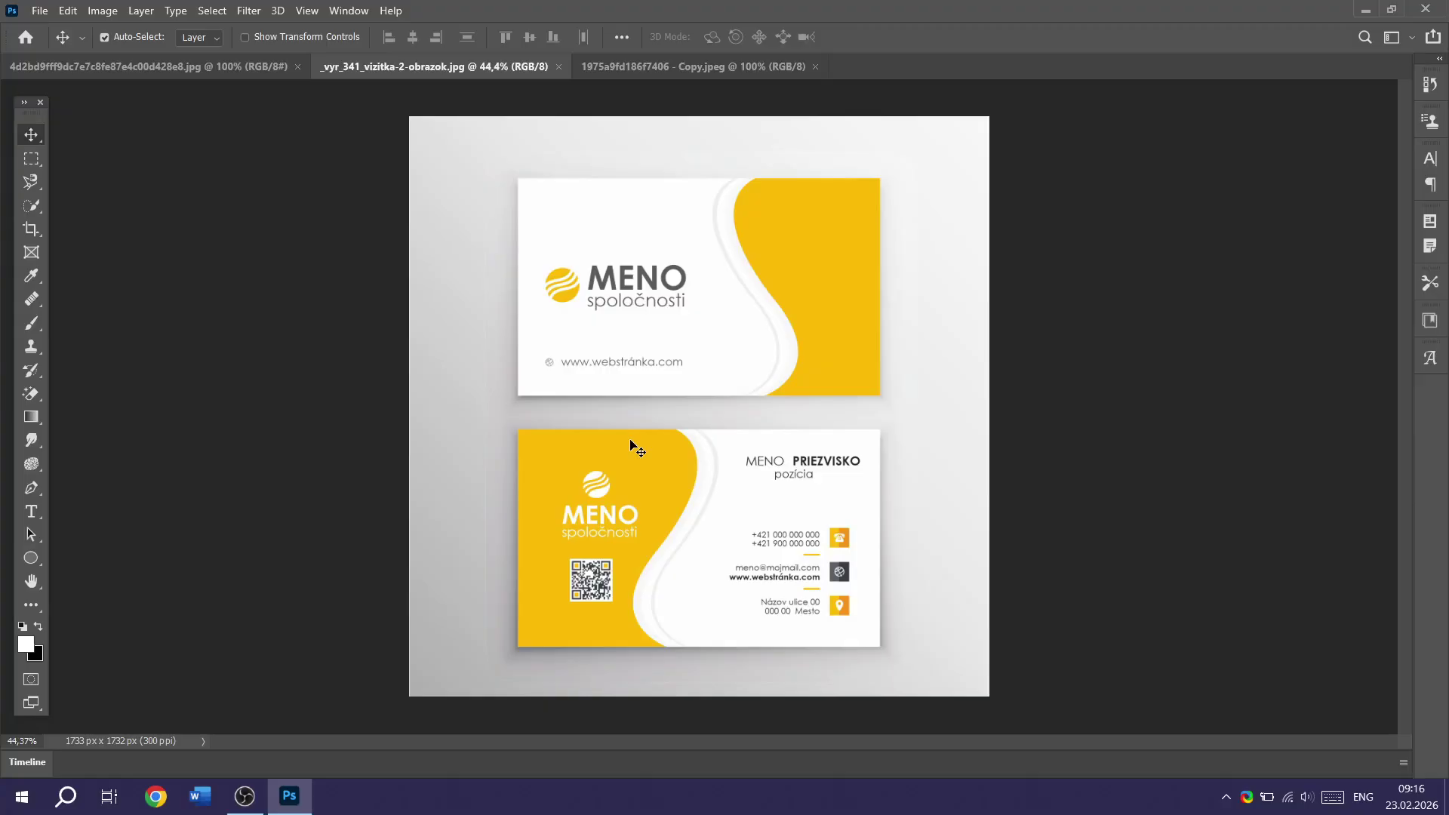
scroll(630, 444, "up", 5)
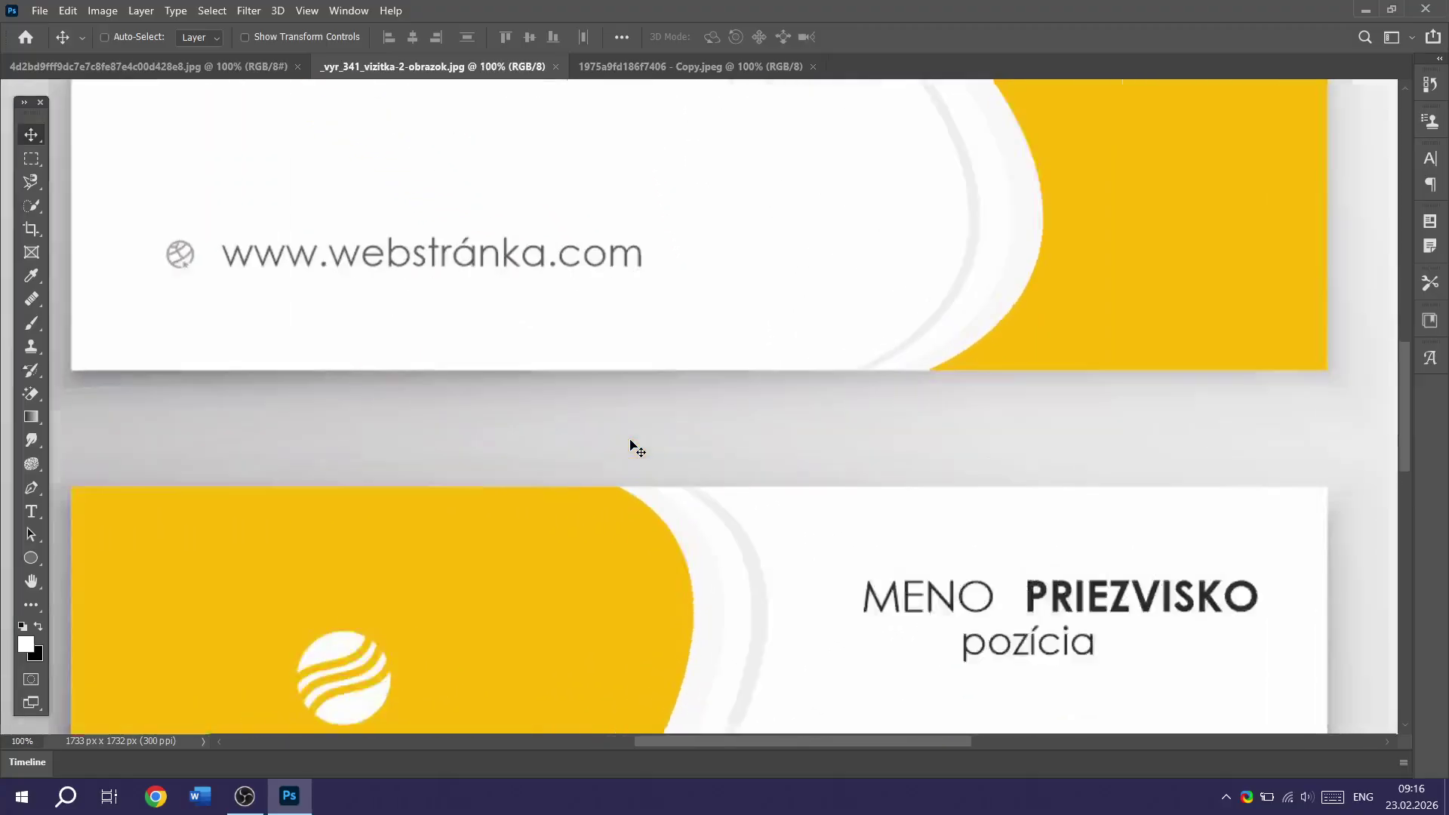
scroll(630, 445, "down", 6)
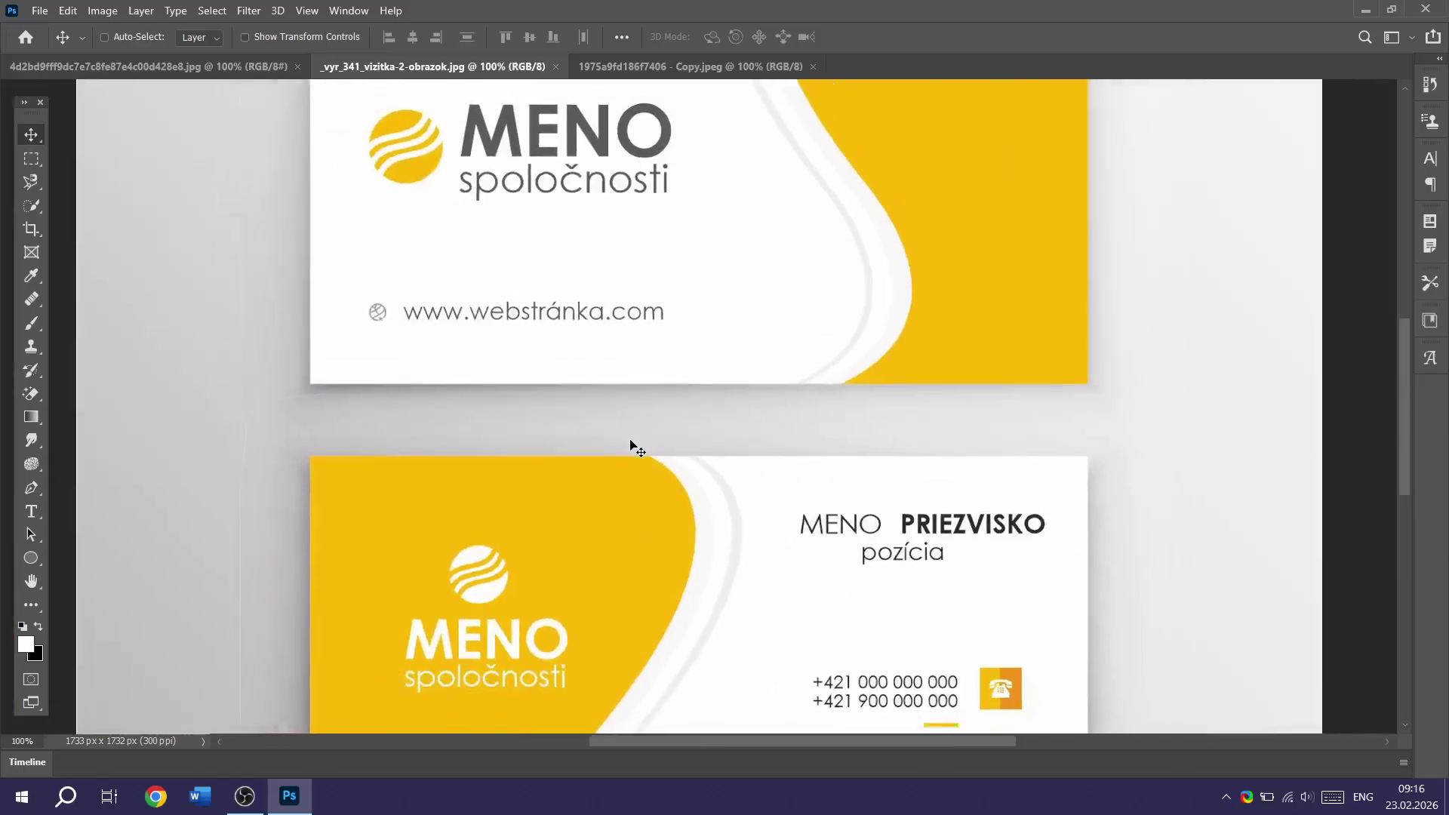
scroll(630, 444, "down", 2)
scroll(630, 444, "up", 3)
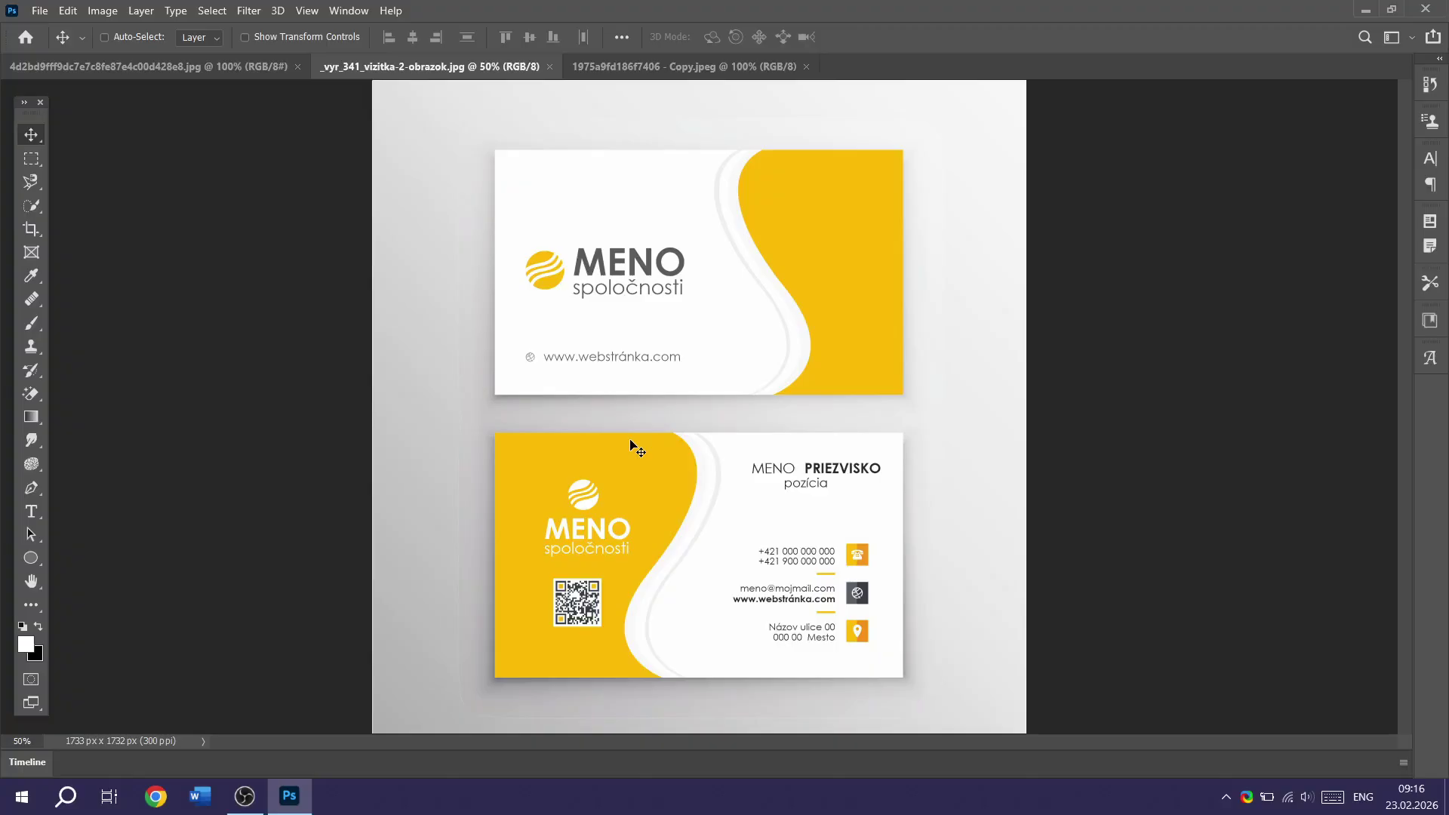
scroll(630, 444, "up", 1)
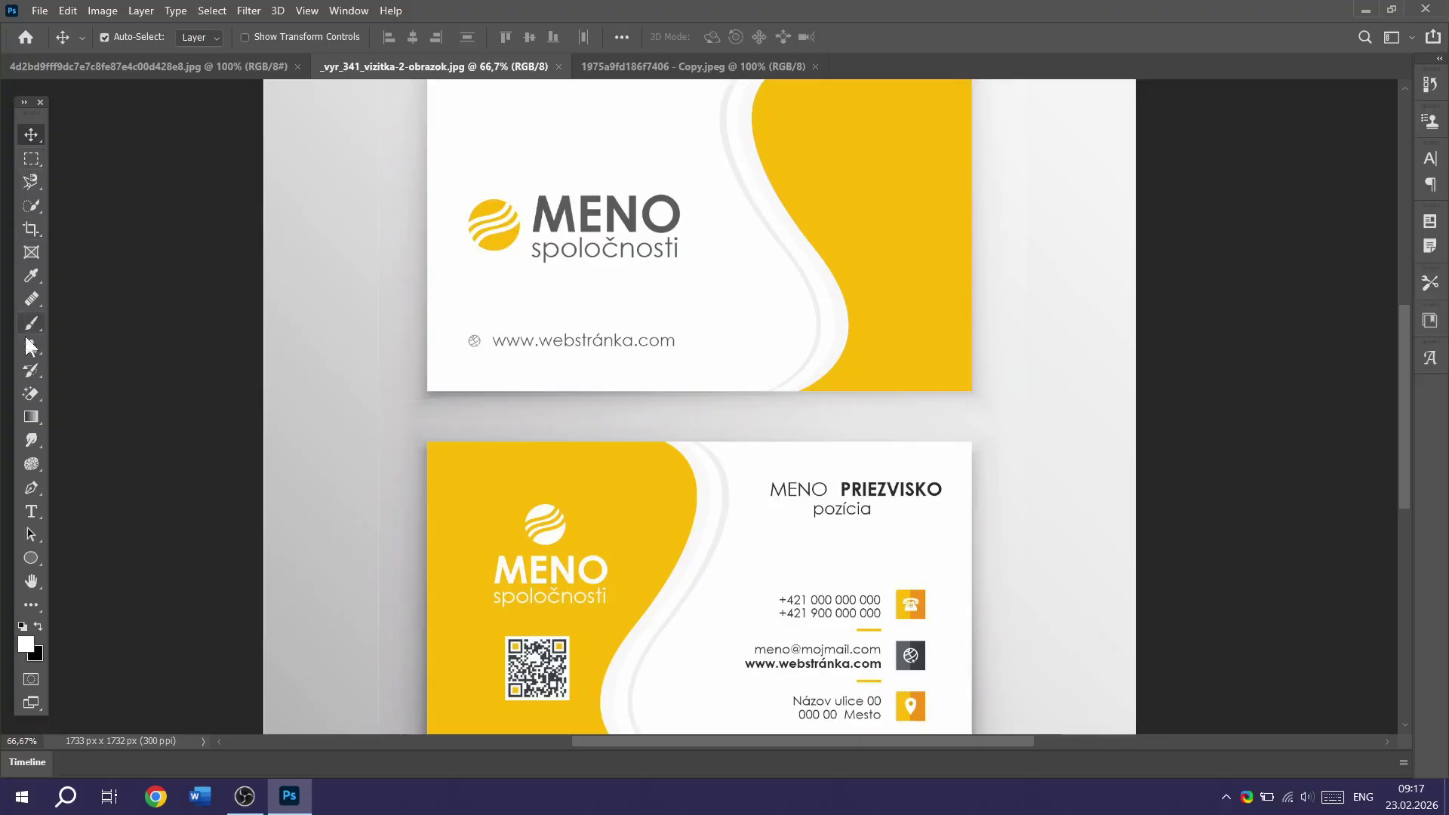
Step: Pan across the business card image with the Hand tool, then return to the Move tool and a 50% view
left_click(26, 583)
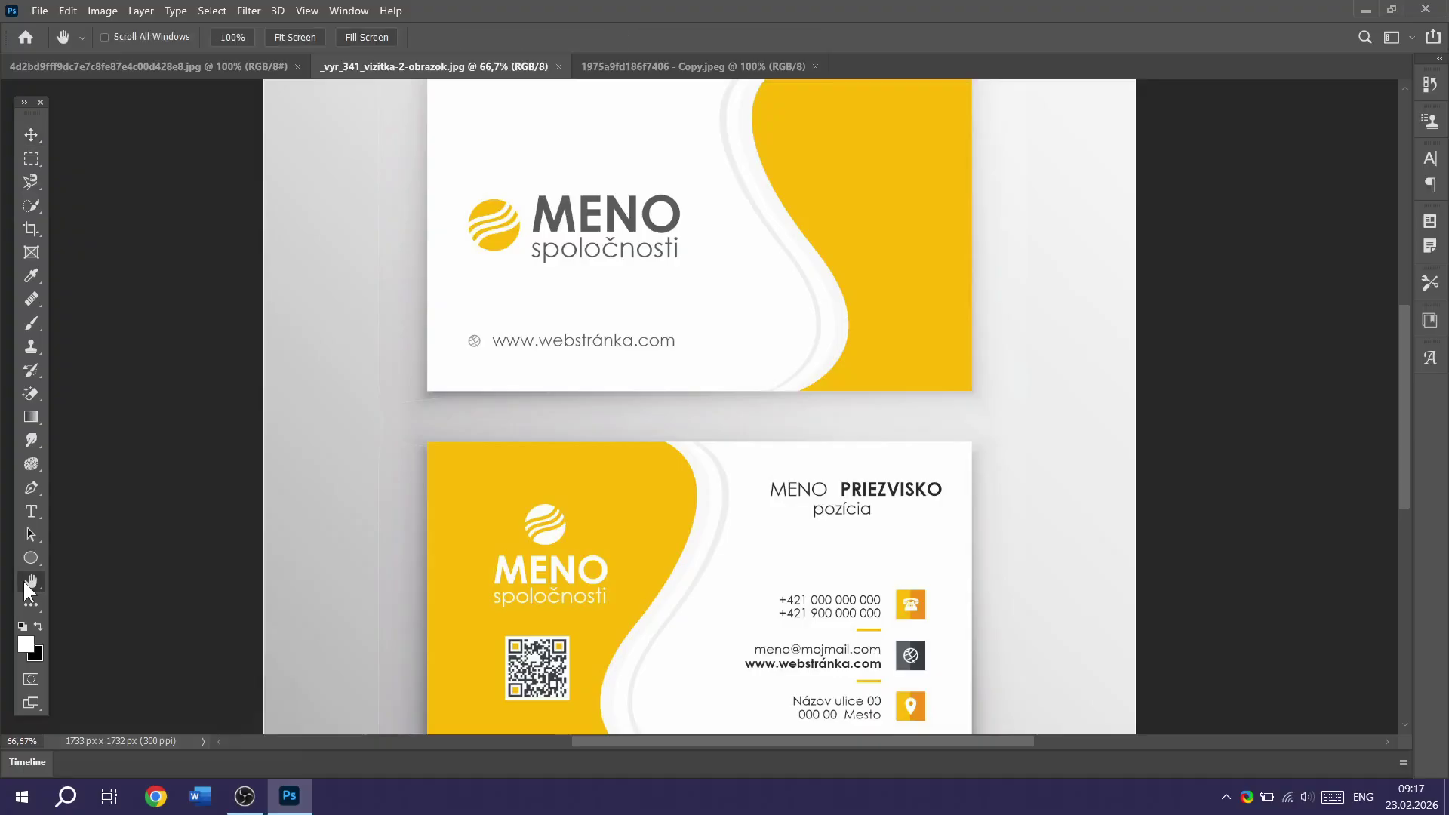
left_click_drag(521, 309, 747, 501)
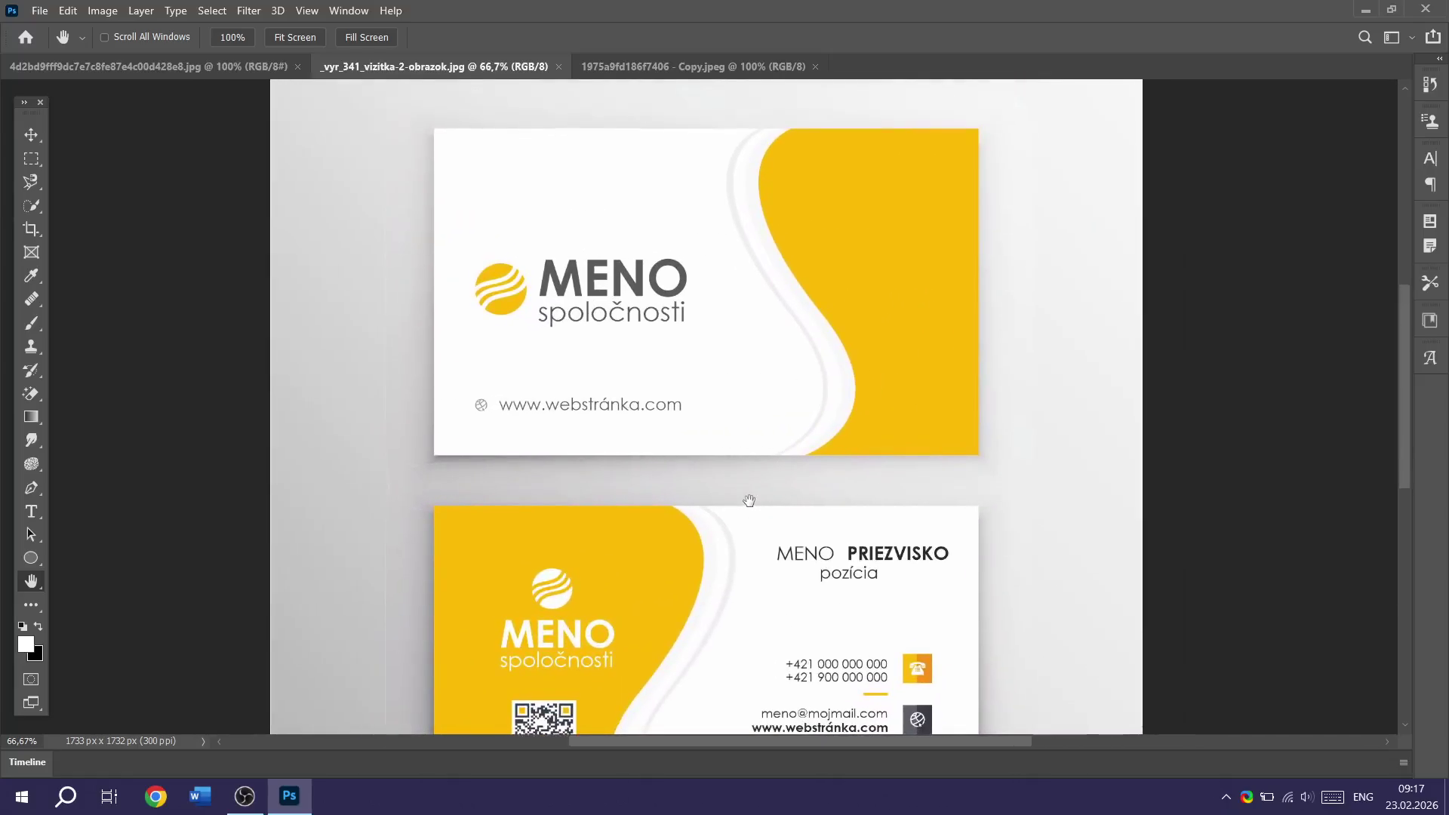
left_click(38, 138)
key("ctrl+minus")
key("ctrl+minus")
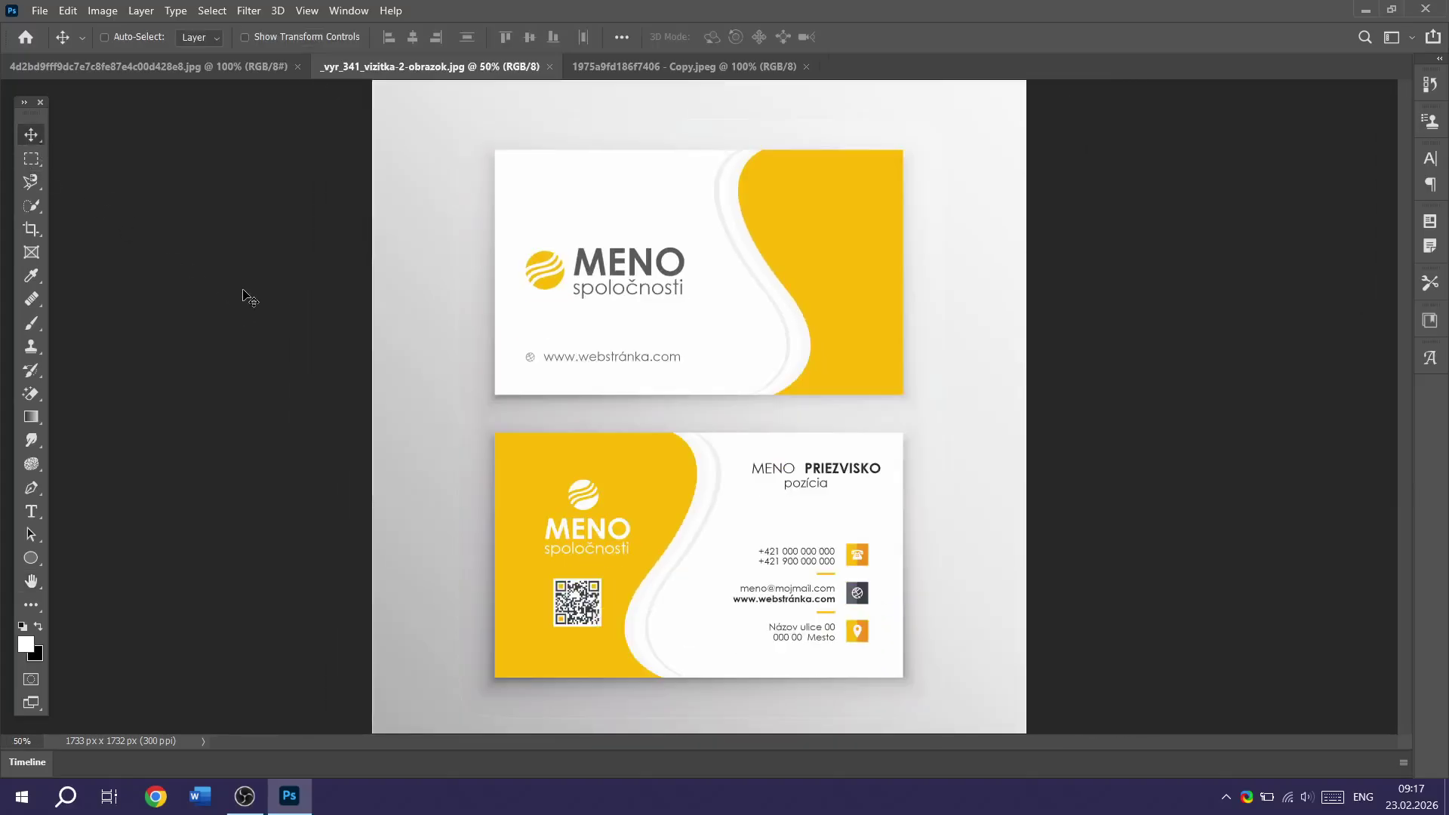
key("ctrl+plus")
Step: Try to move the business card image's Background layer with the Move tool, without converting it to a normal layer
left_click_drag(656, 254, 681, 263)
left_click(849, 347)
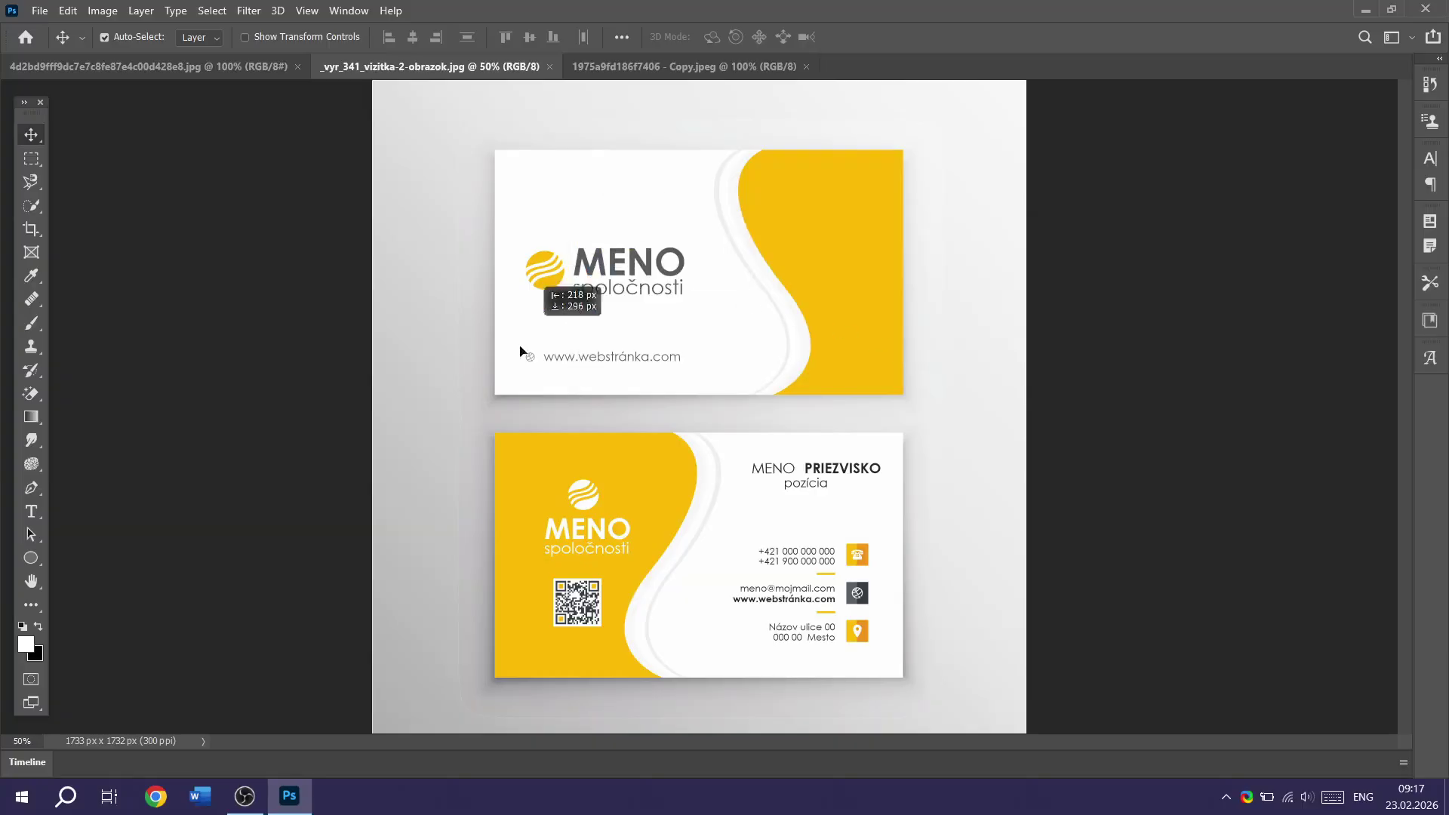
left_click_drag(521, 352, 520, 351)
left_click(898, 349)
left_click_drag(898, 349, 986, 356)
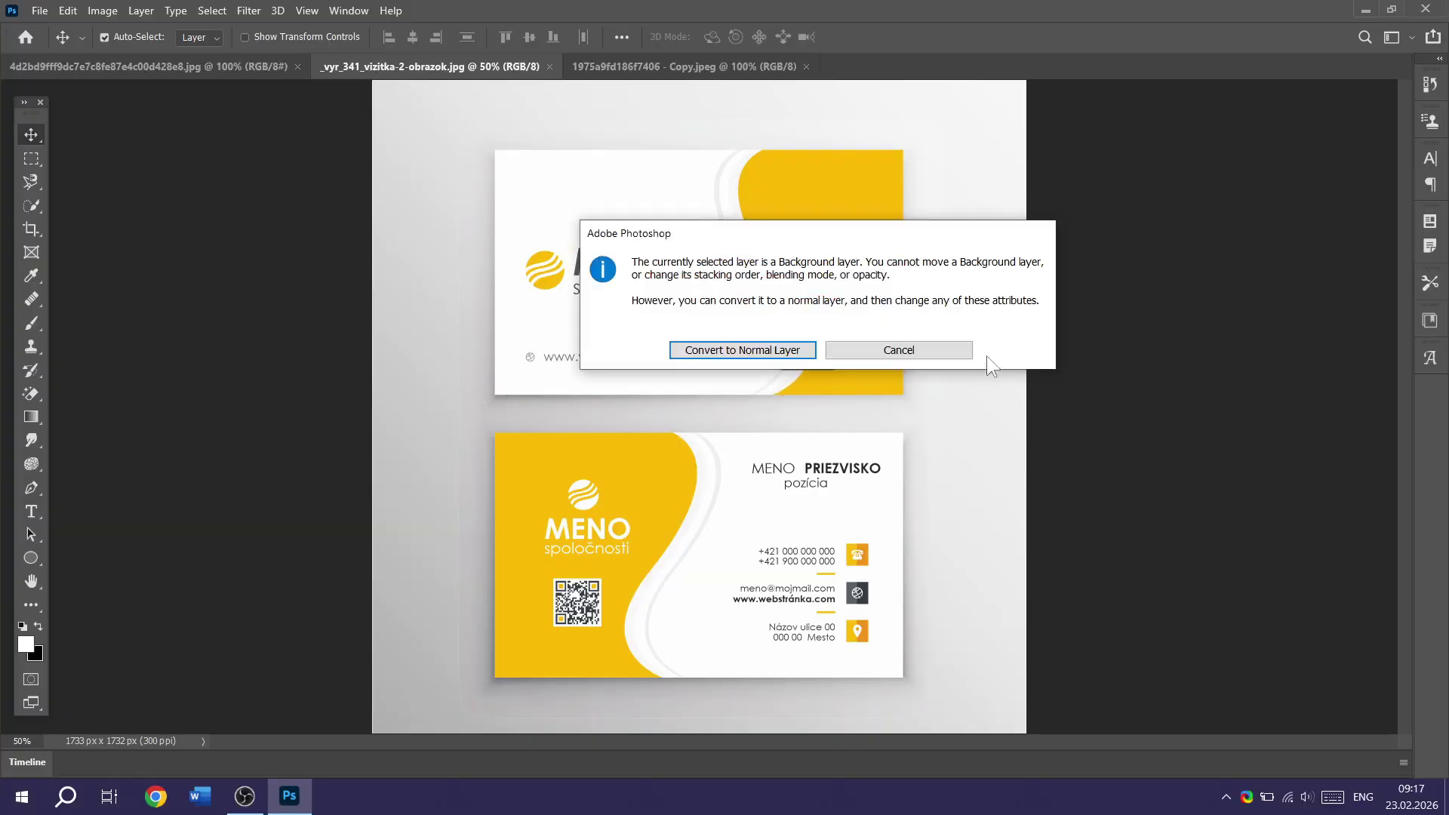
left_click(951, 352)
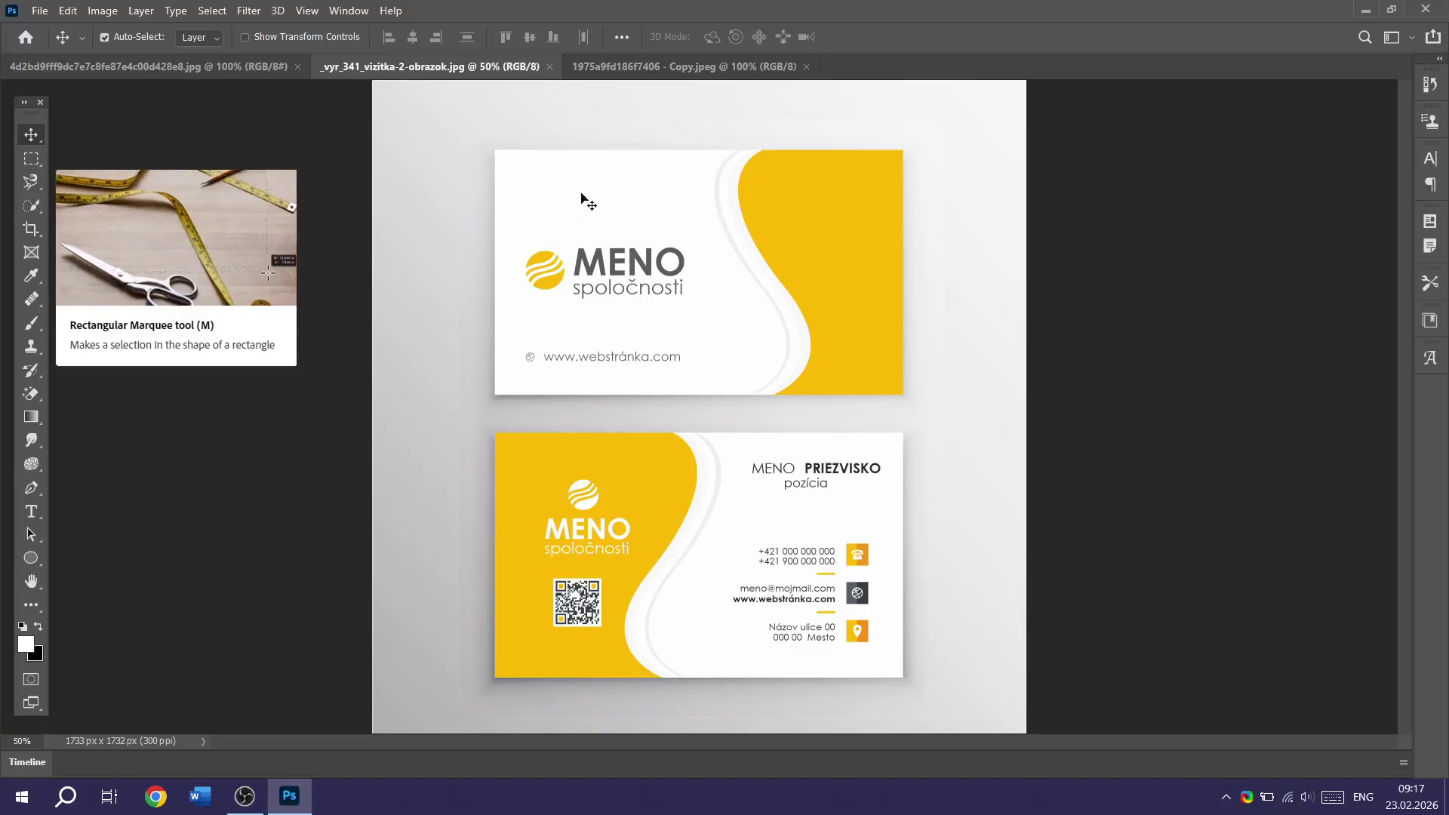
Step: Select the upper card with a rectangular marquee around its edges, and check the other open documents before returning to it
left_click(32, 161)
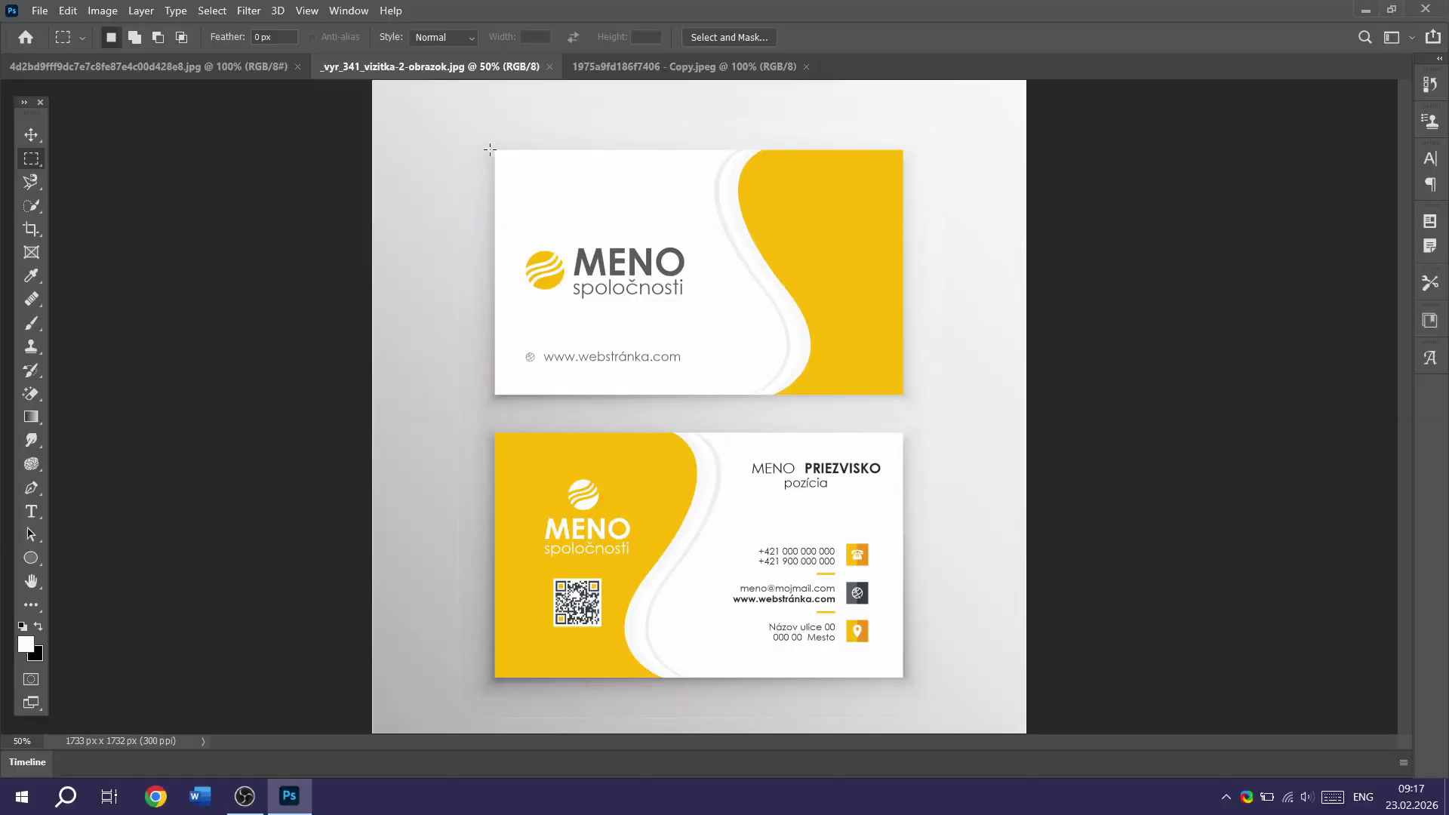
left_click_drag(492, 150, 905, 394)
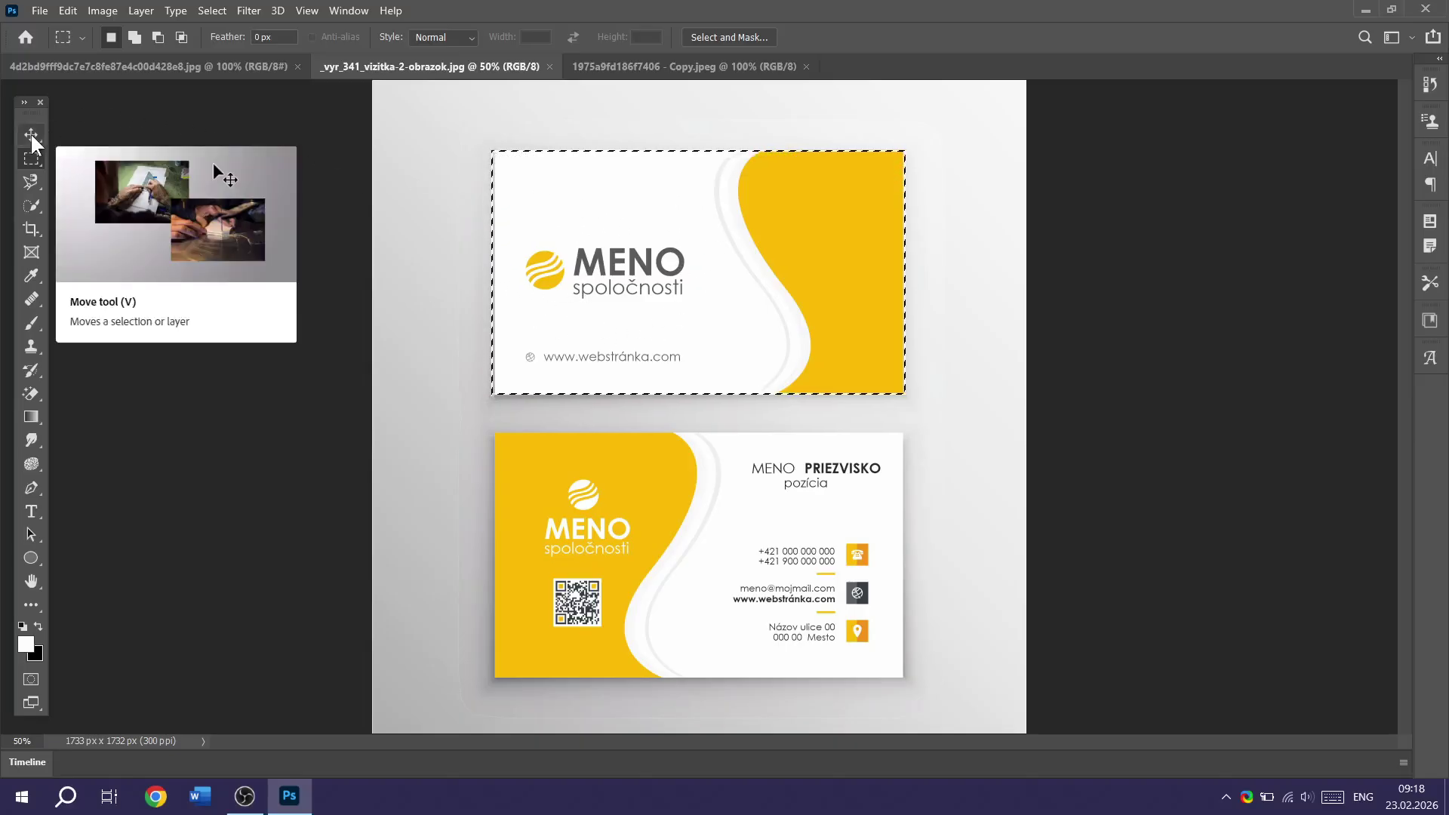
left_click(722, 60)
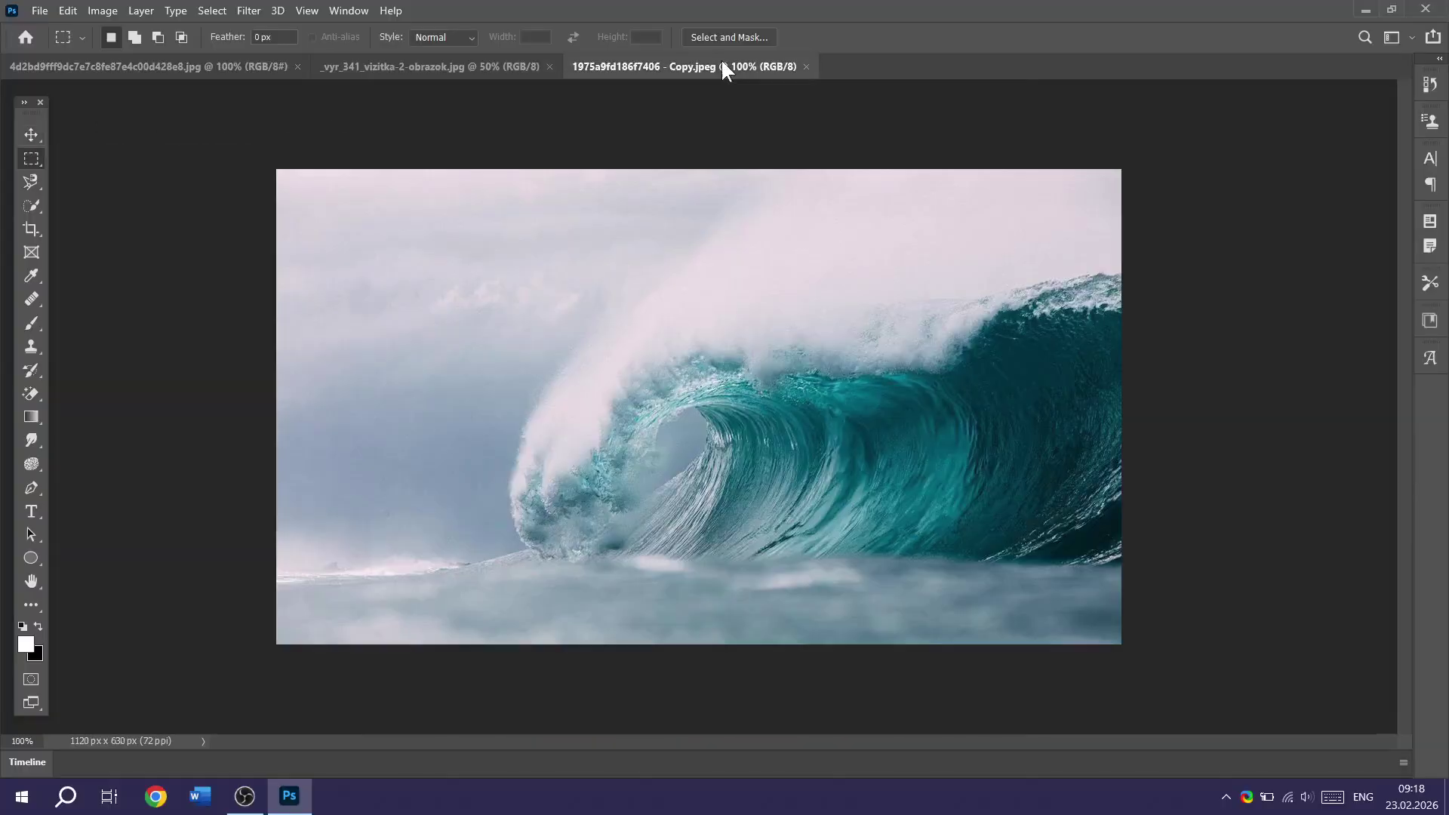
left_click(215, 66)
left_click(388, 65)
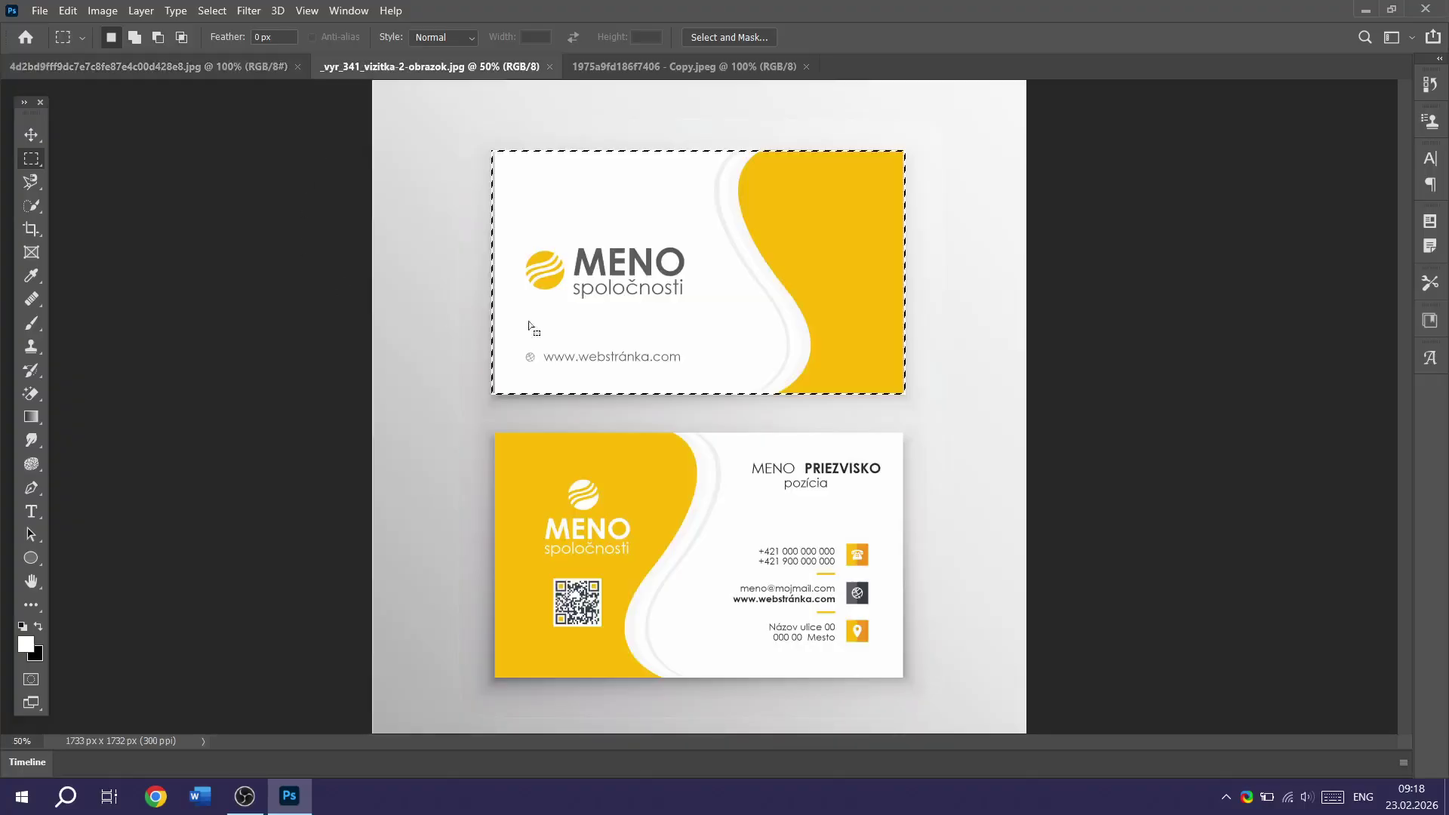
Step: Copy the selected upper card into the ocean wave document with the Move tool and shift it downward over the wave
left_click(31, 134)
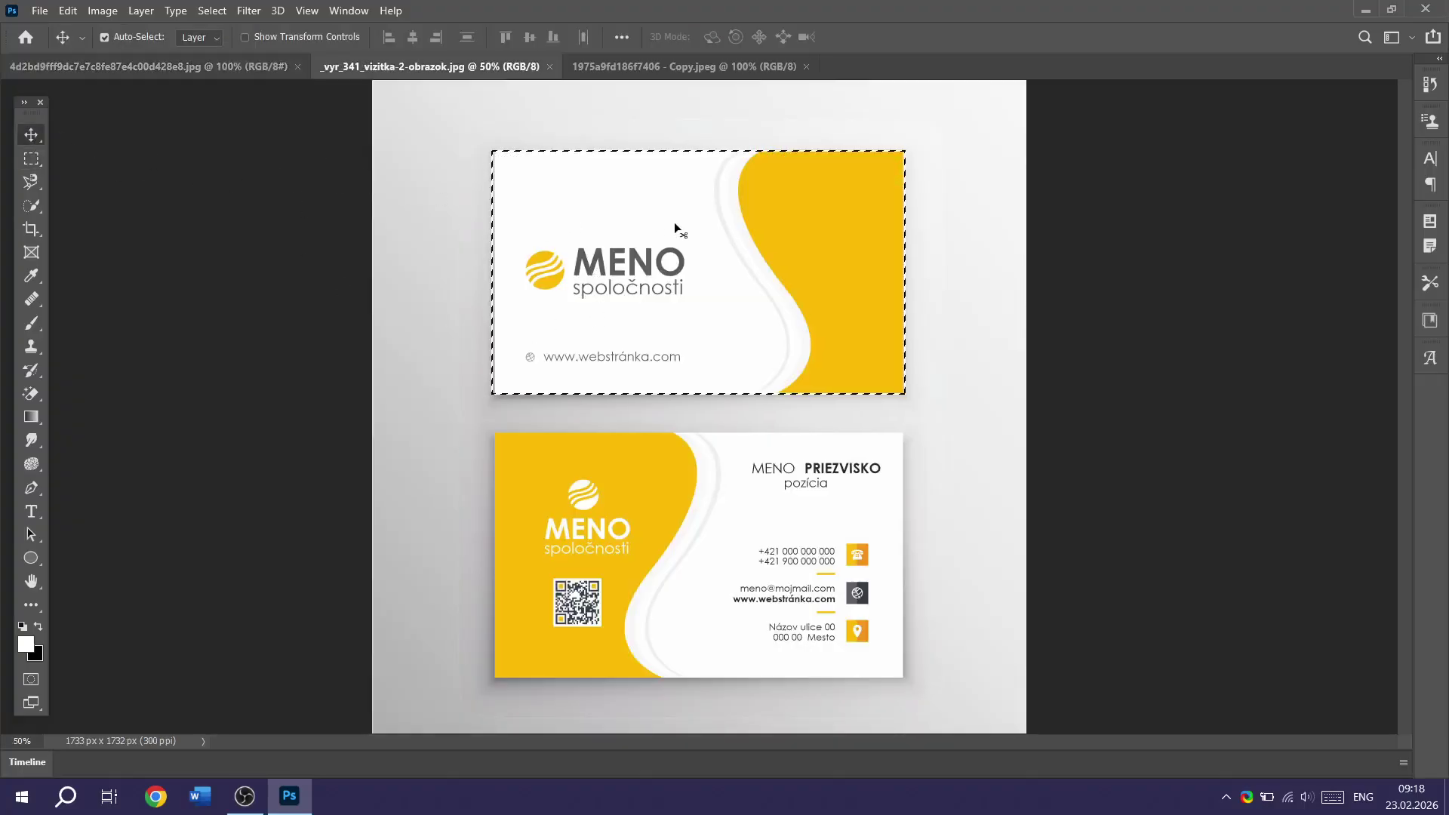
left_click_drag(738, 256, 735, 83)
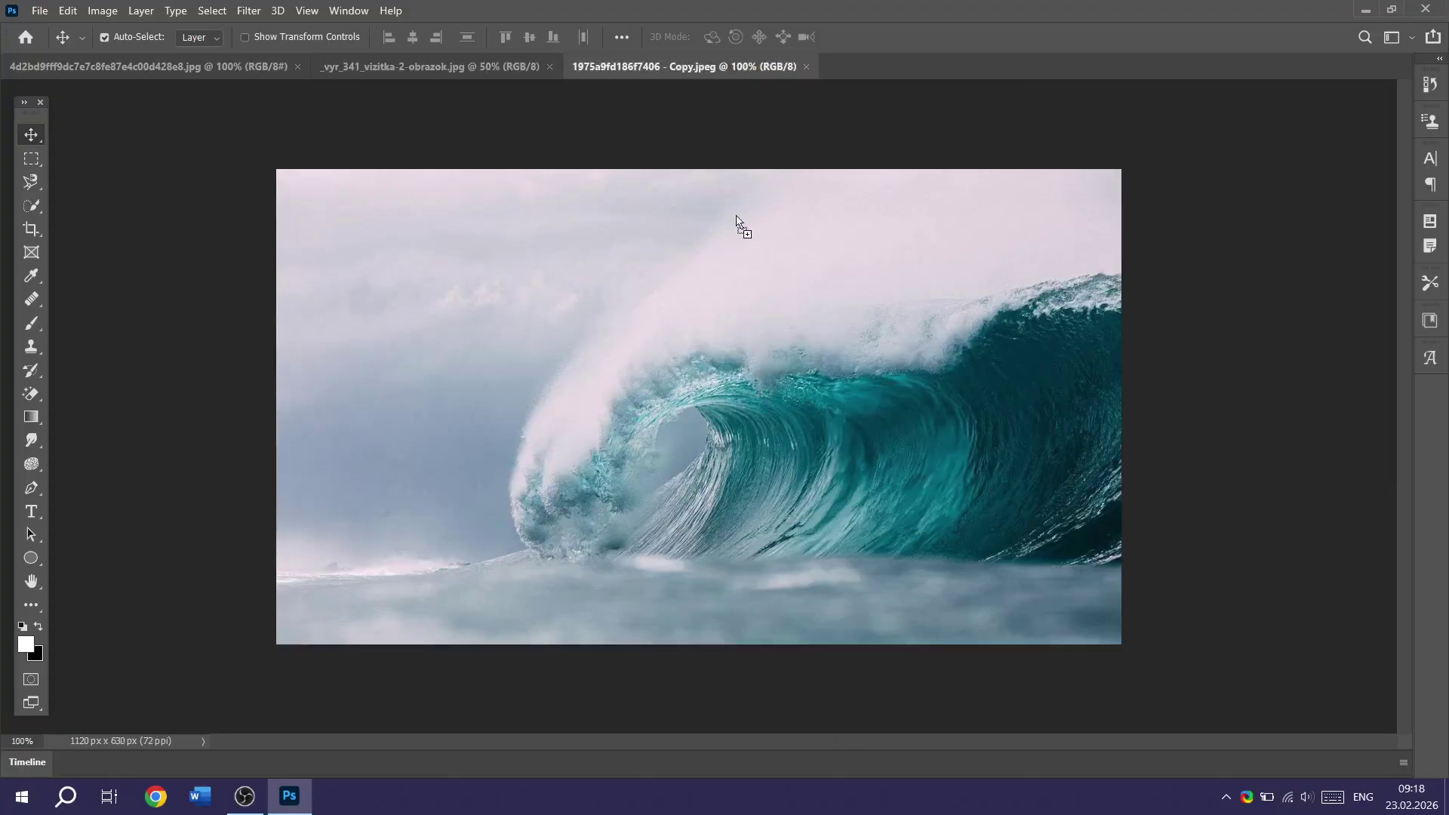
left_click_drag(738, 220, 737, 327)
left_click_drag(831, 324, 852, 456)
Step: Scale the copied card proportionally to about 28% and place it in the upper-left sky of the ocean wave image
key("ctrl+t")
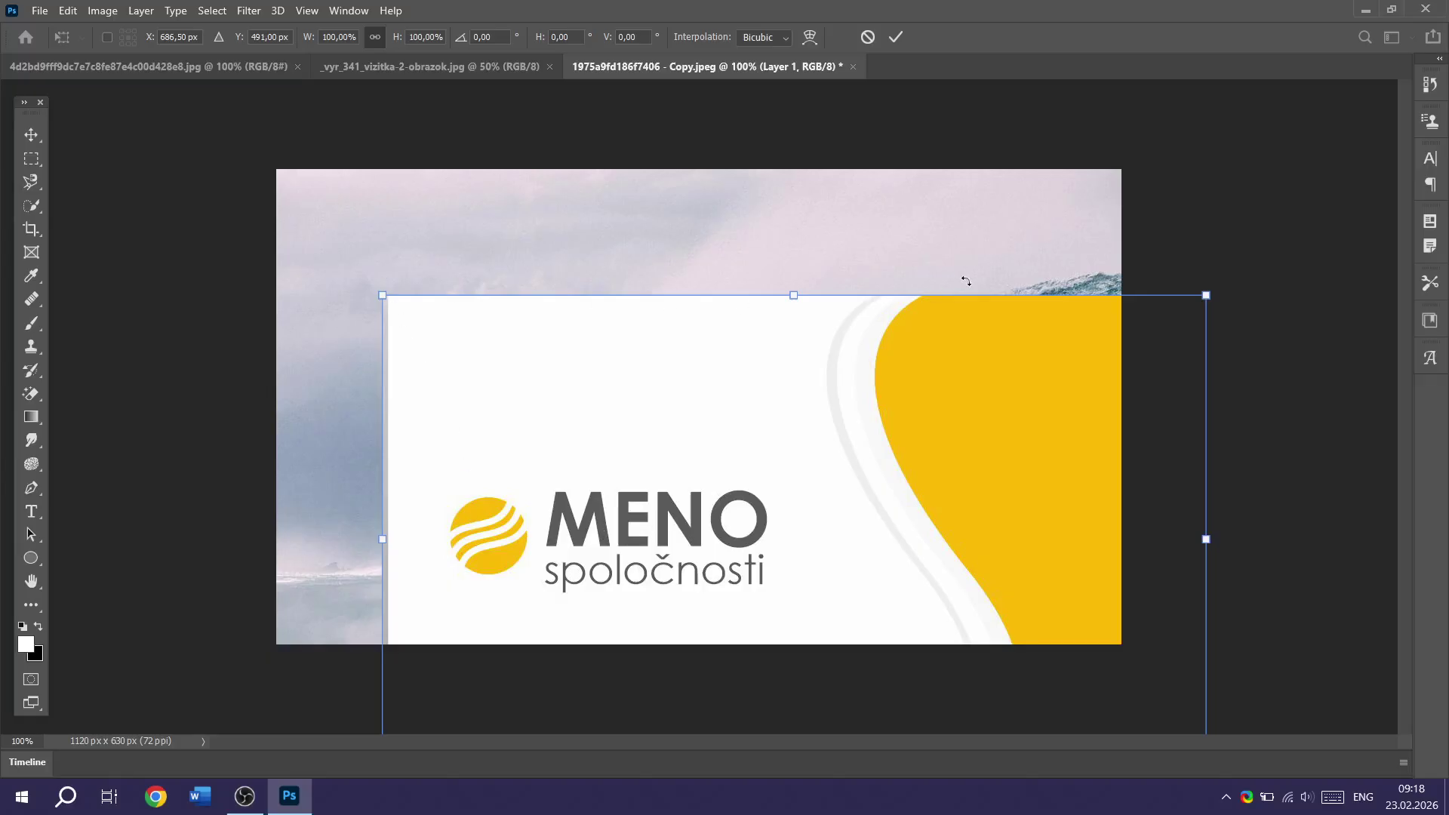
left_click_drag(383, 297, 805, 547)
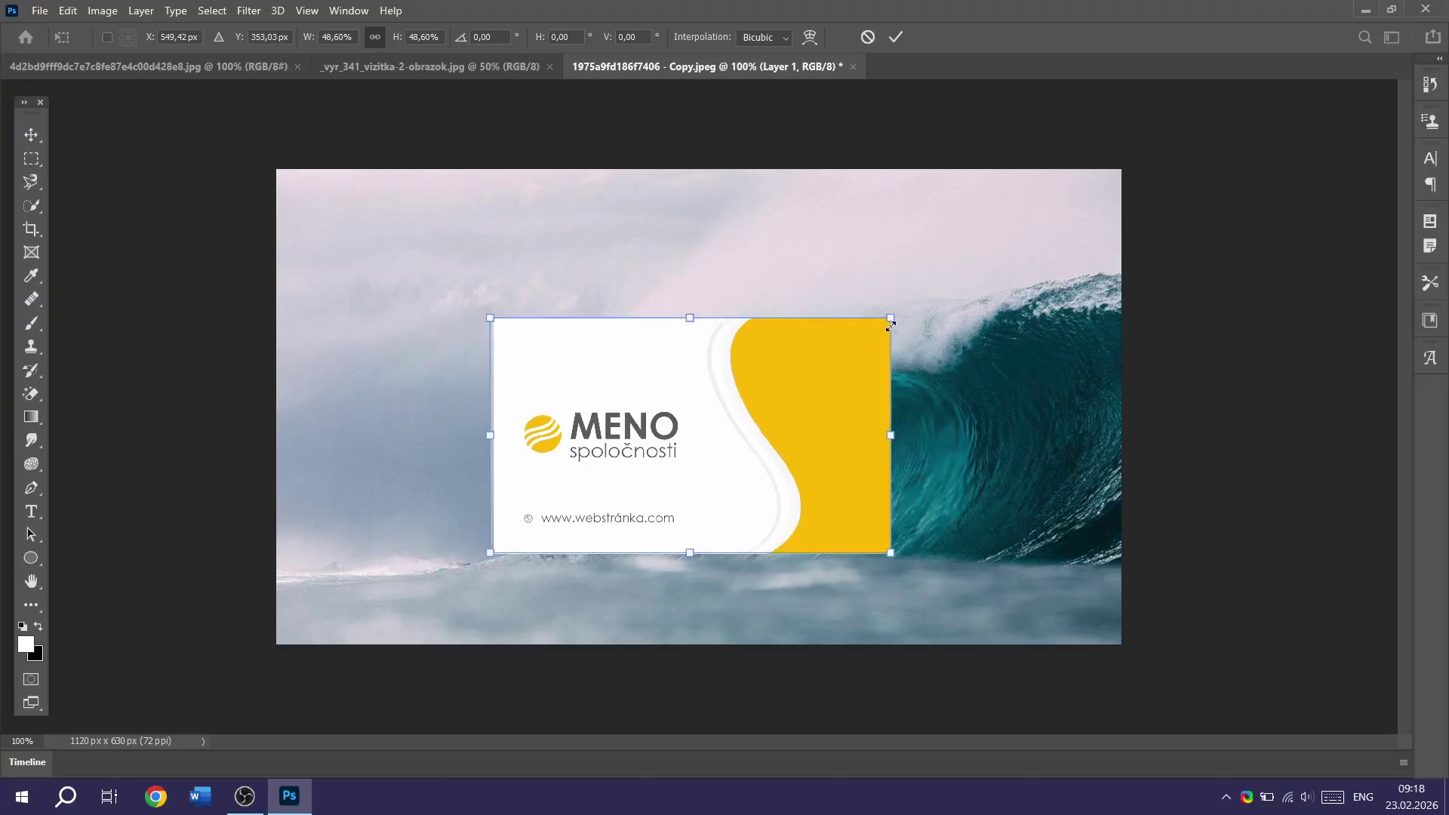
left_click_drag(891, 318, 715, 418)
left_click_drag(645, 525, 513, 319)
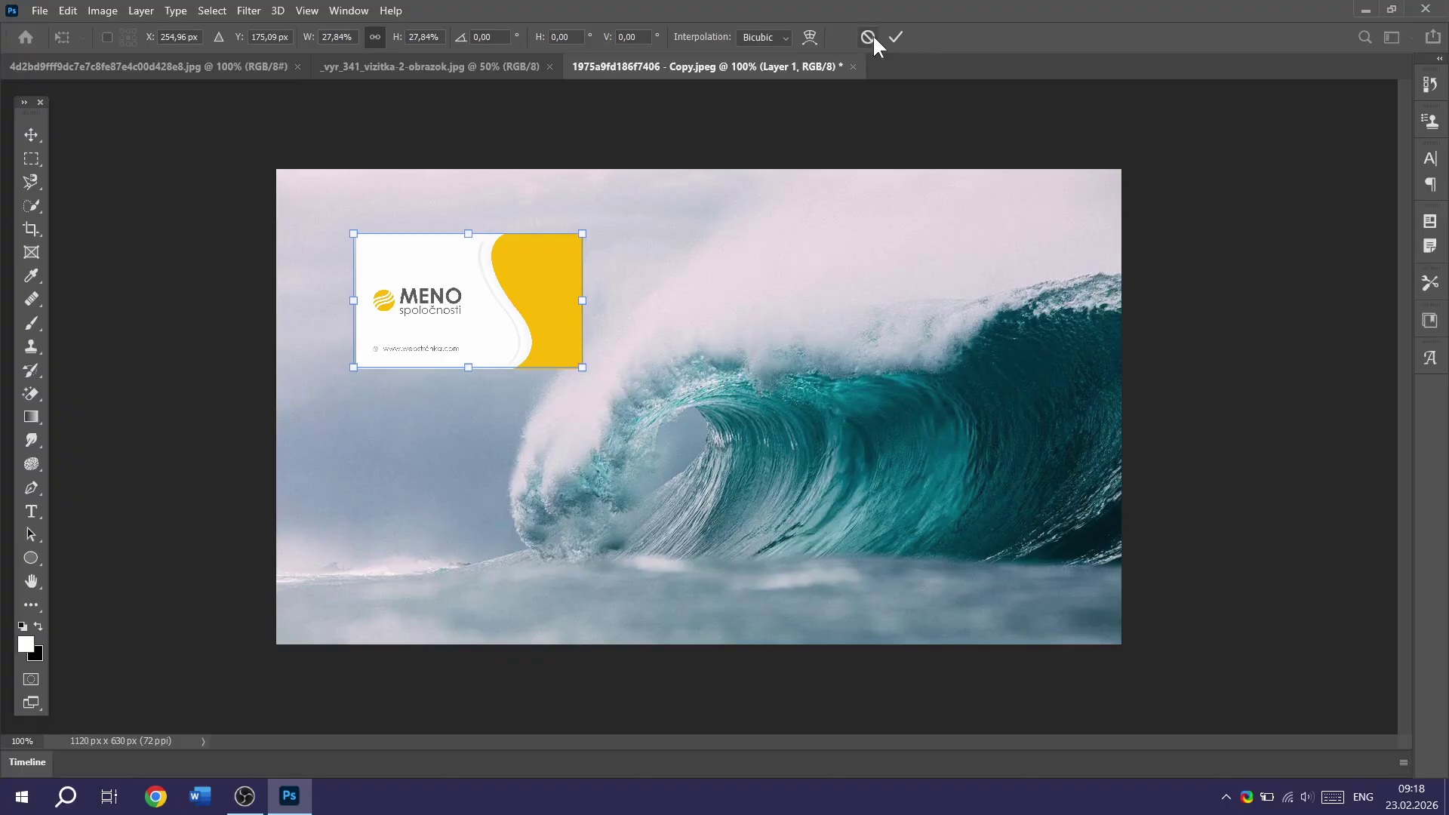
key("Return")
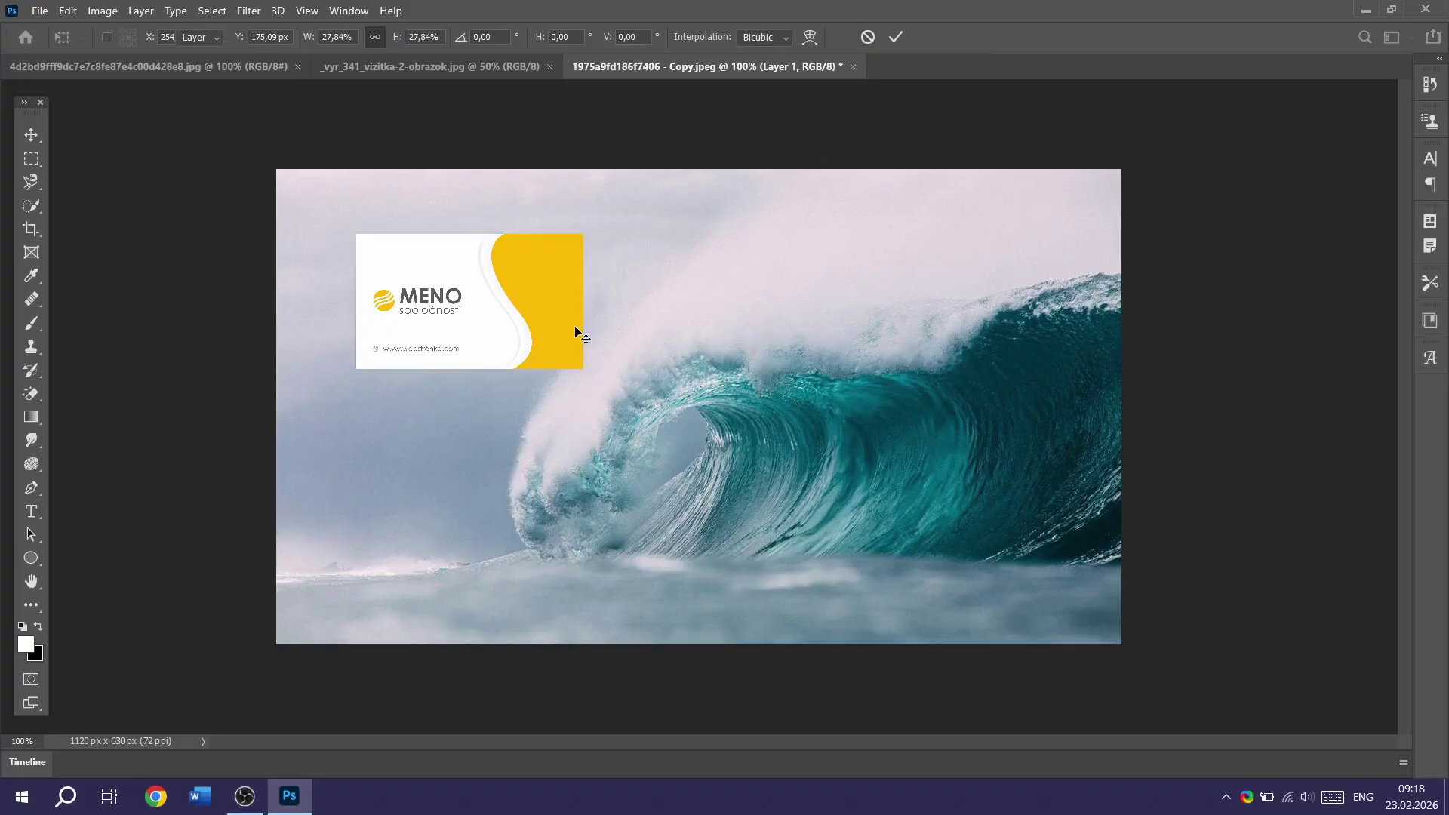
Step: Shift the selected upper card slightly downward in the business card document and undo that move
left_click(403, 65)
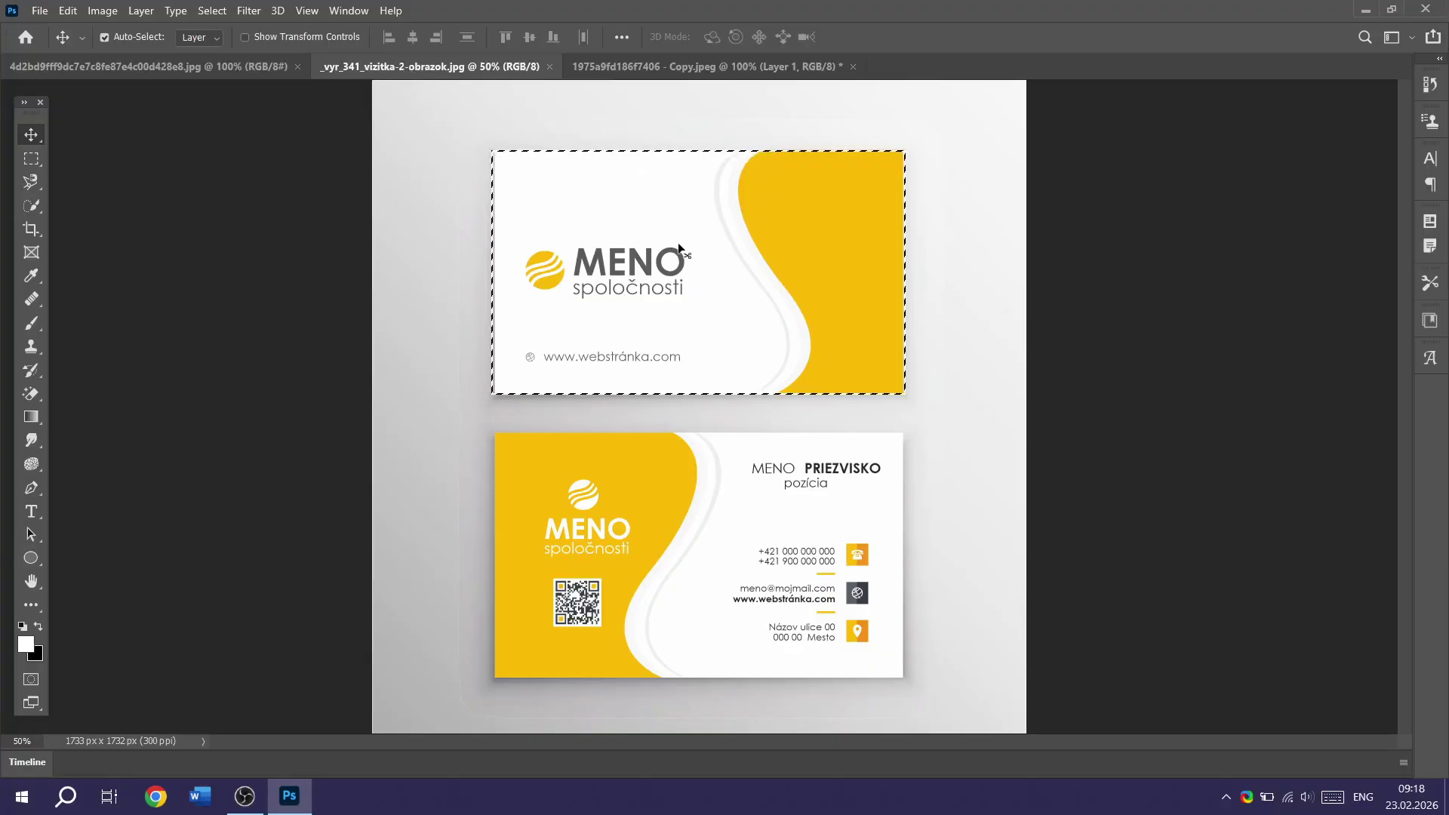
mouse_move(679, 248)
left_mouse_down()
mouse_move(577, 261)
mouse_move(675, 258)
left_mouse_up()
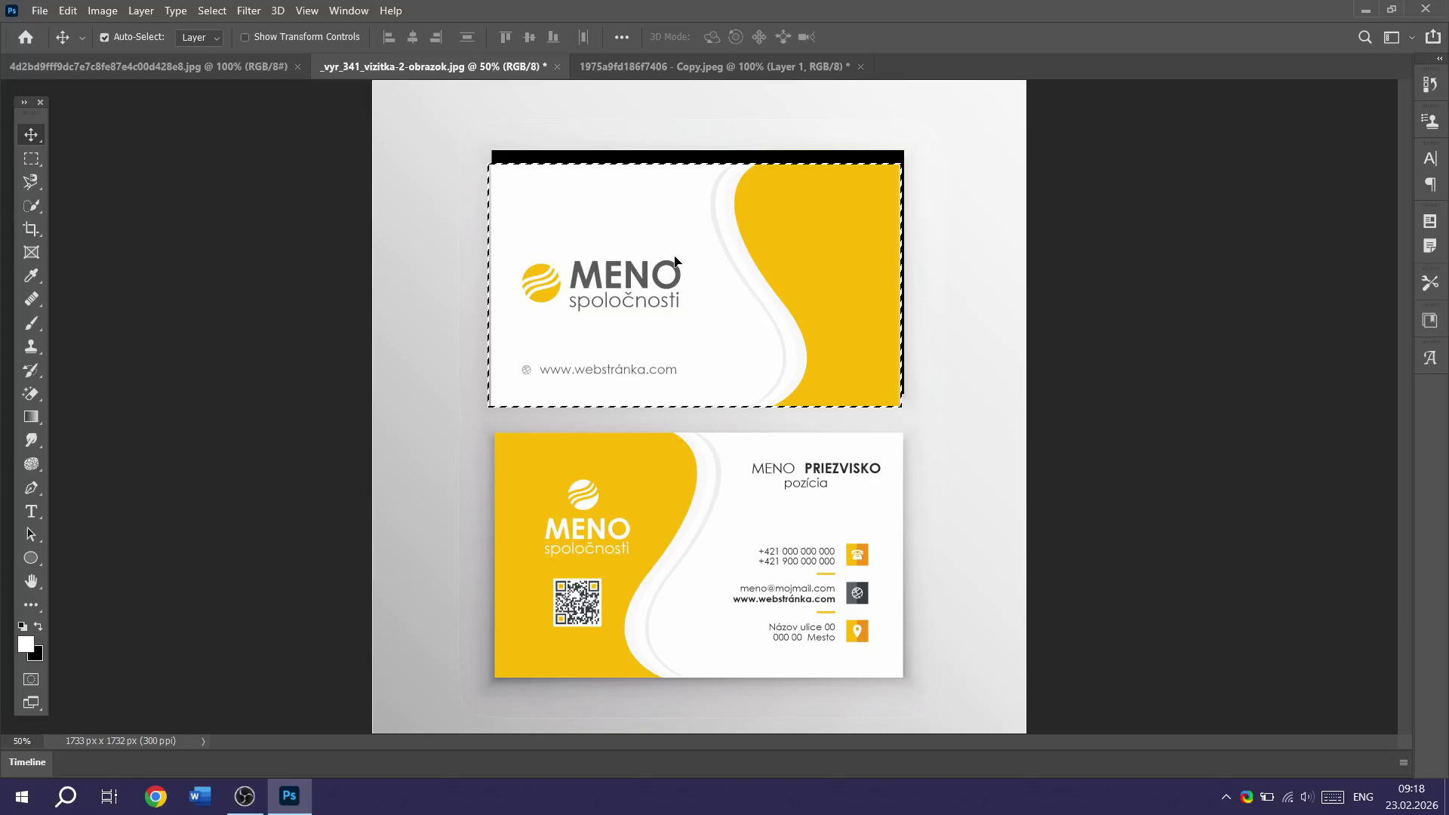
key("ctrl+z")
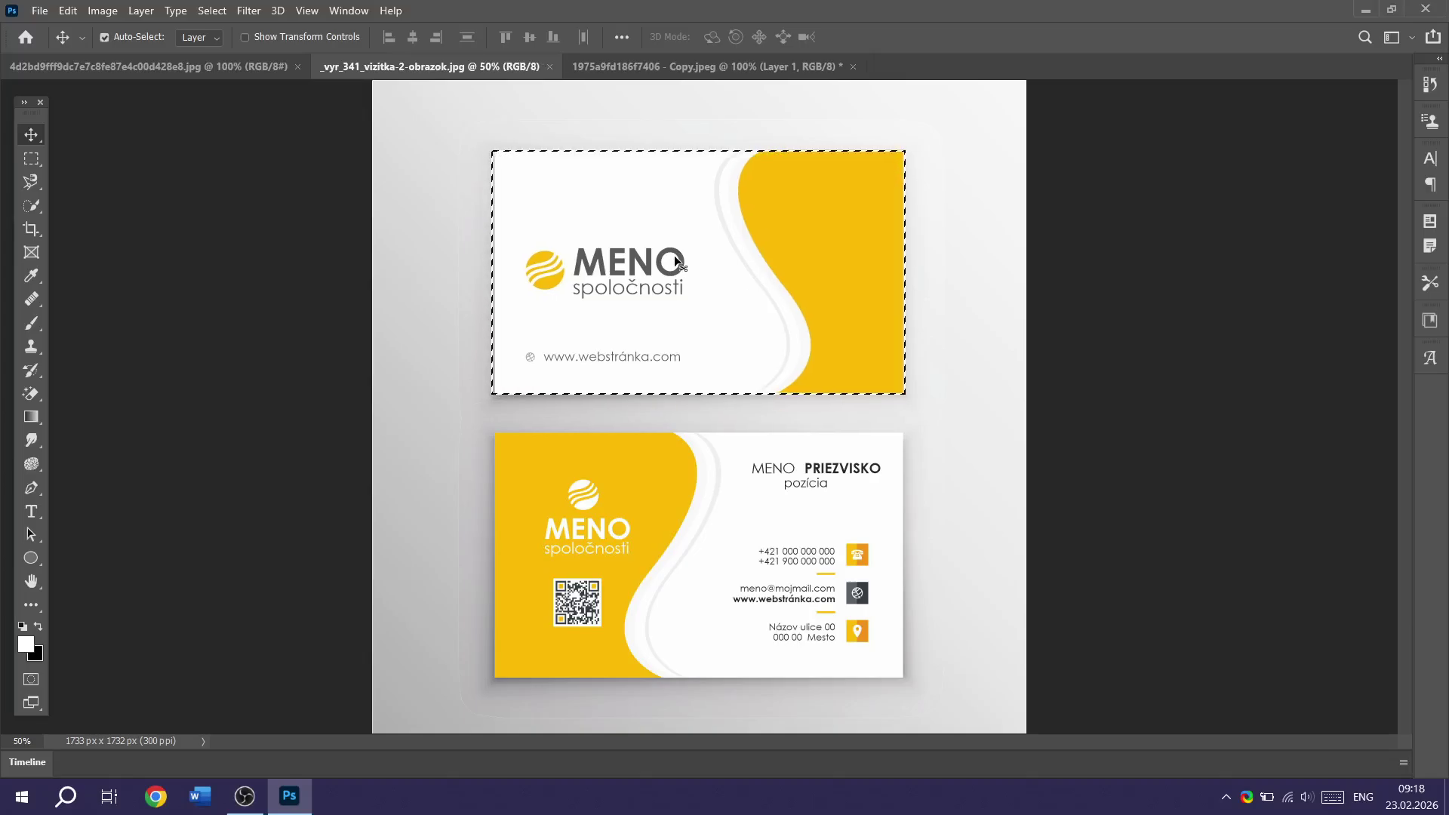
Step: Clear the current selection and reselect the upper card with a rectangular marquee in the business card document
key("ctrl")
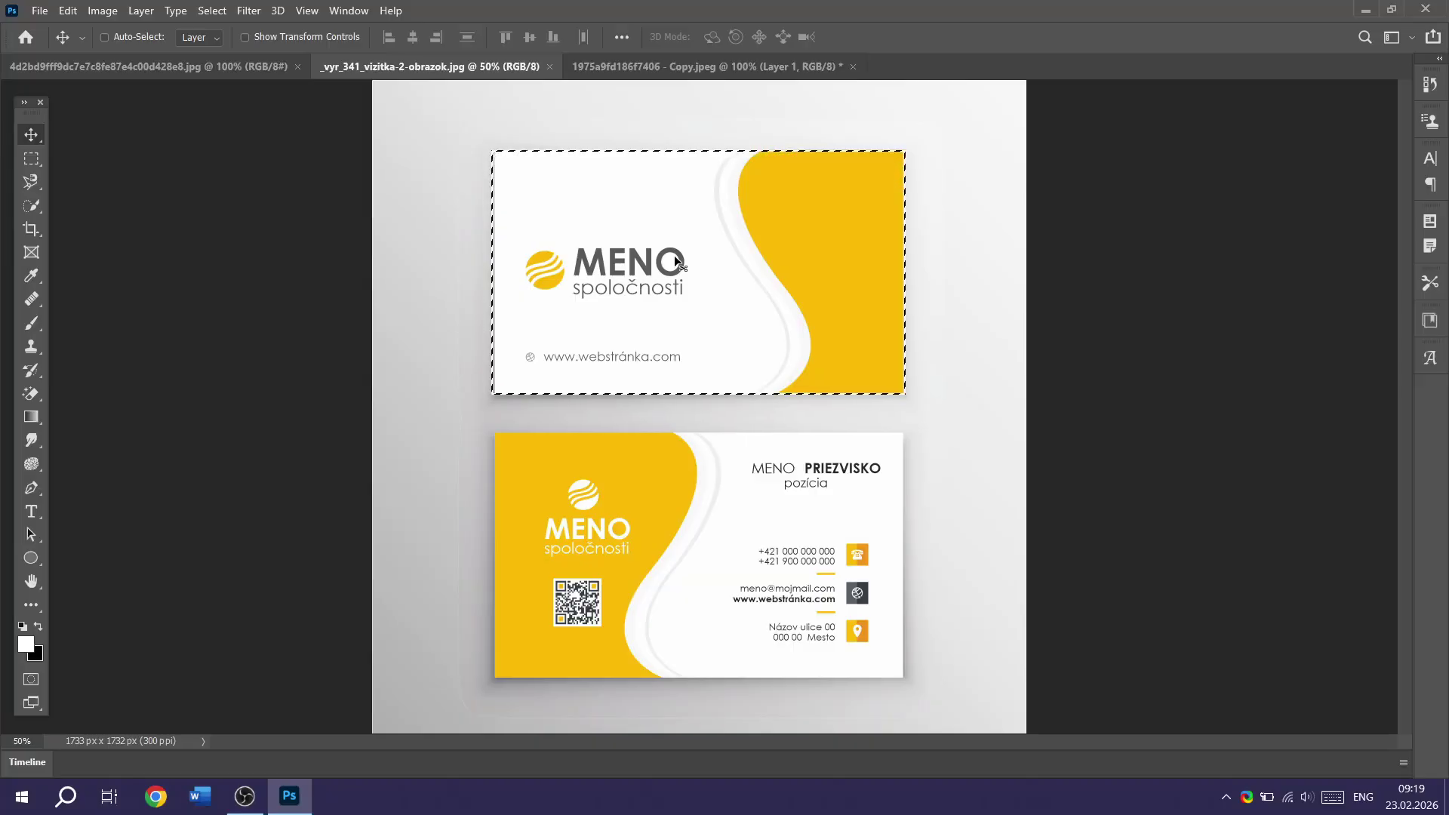
key("ctrl+d")
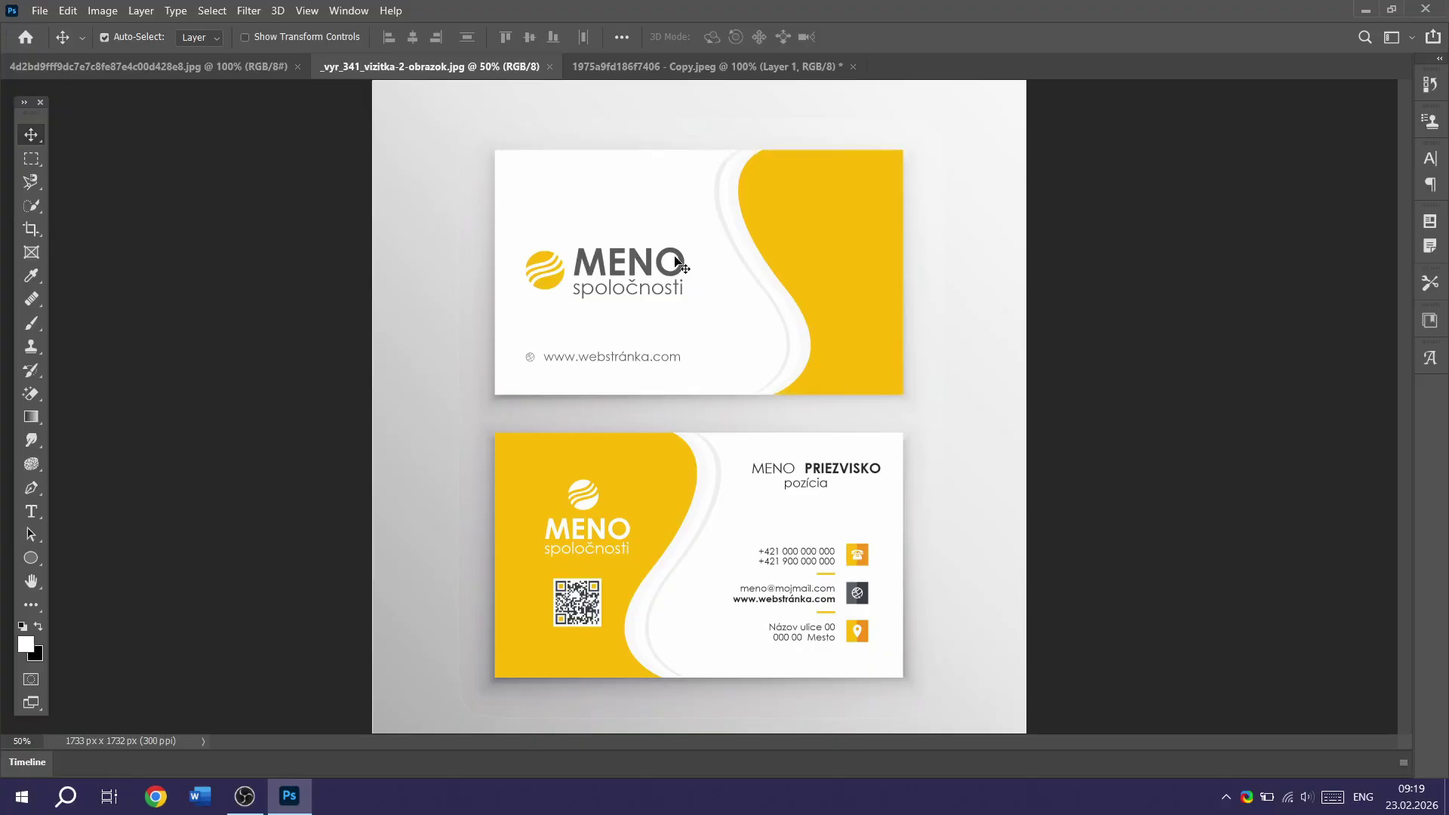
left_click(30, 159)
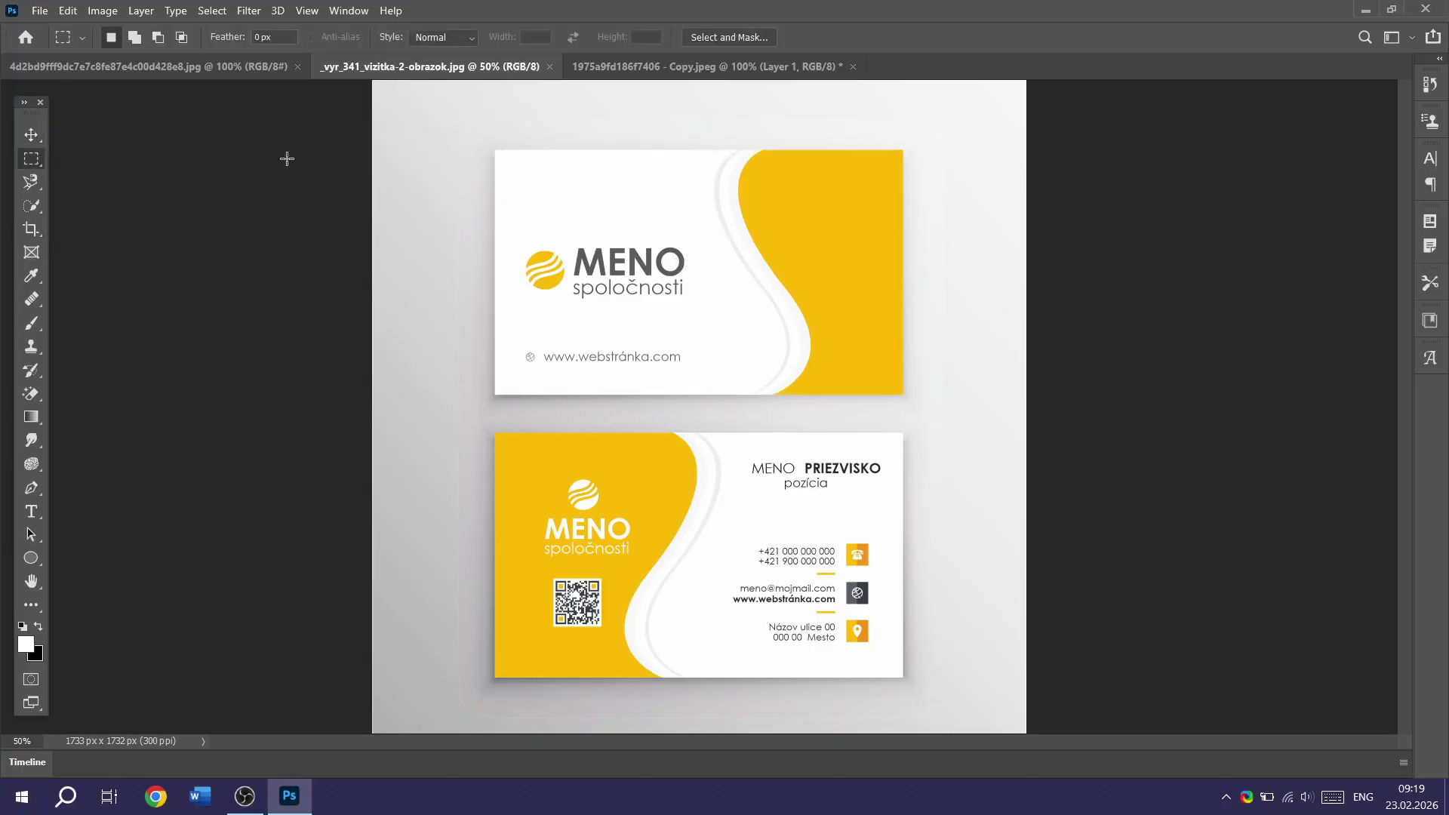
left_click_drag(498, 151, 900, 388)
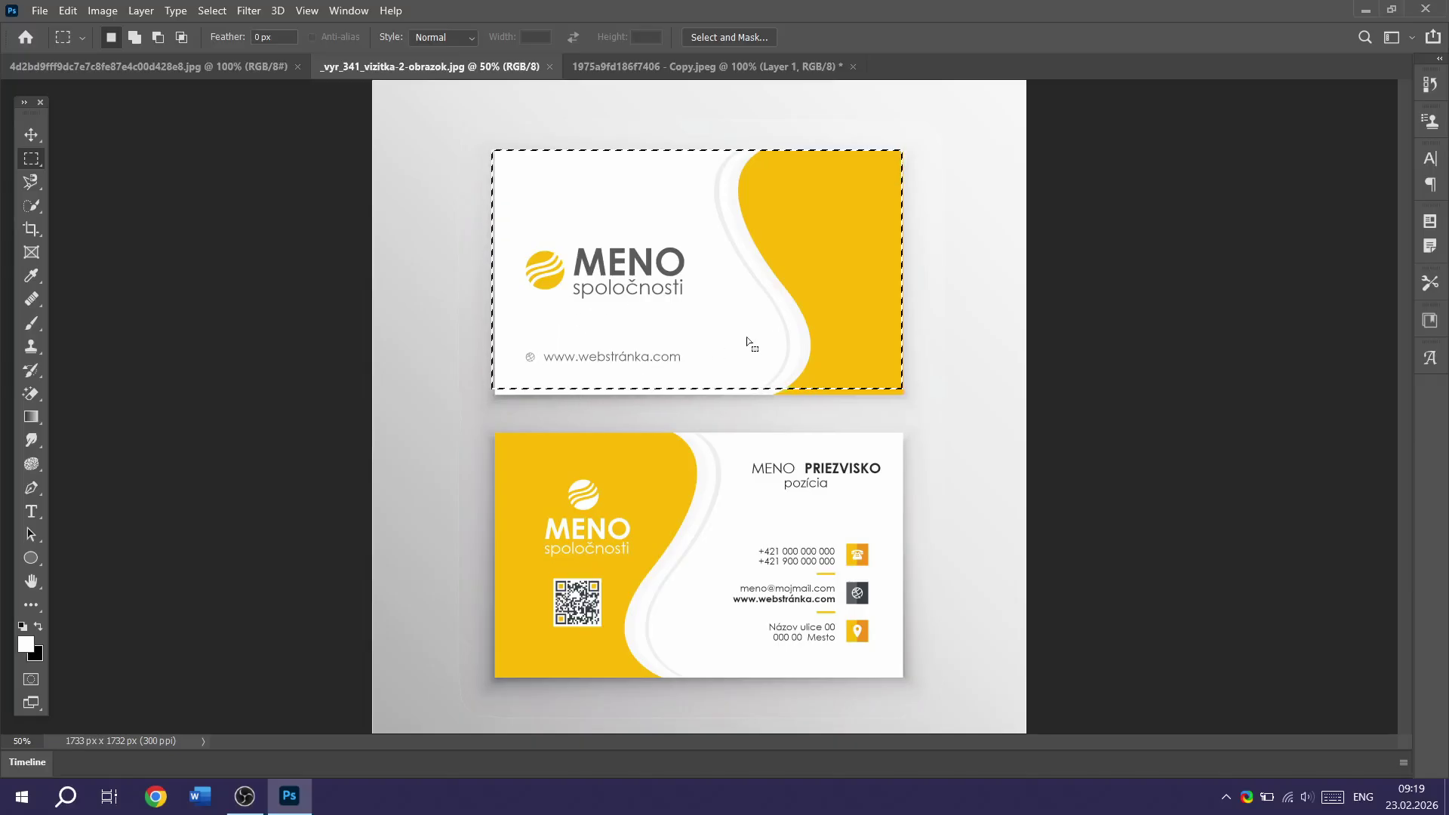
Step: Fill the selected upper card area with the custom color f6efef at 100% opacity in Normal mode and deselect it
key("shift+F5")
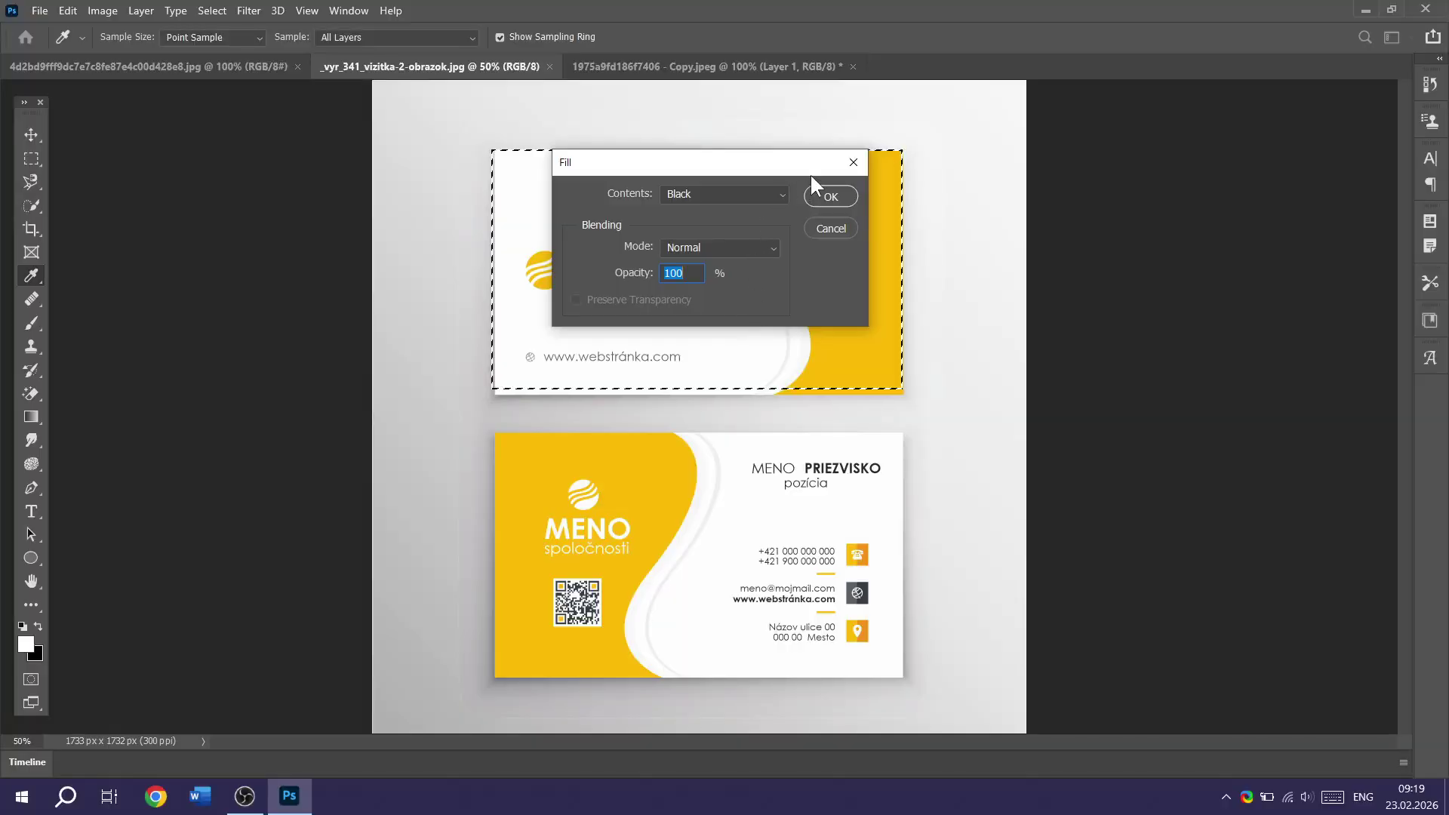
left_click(783, 196)
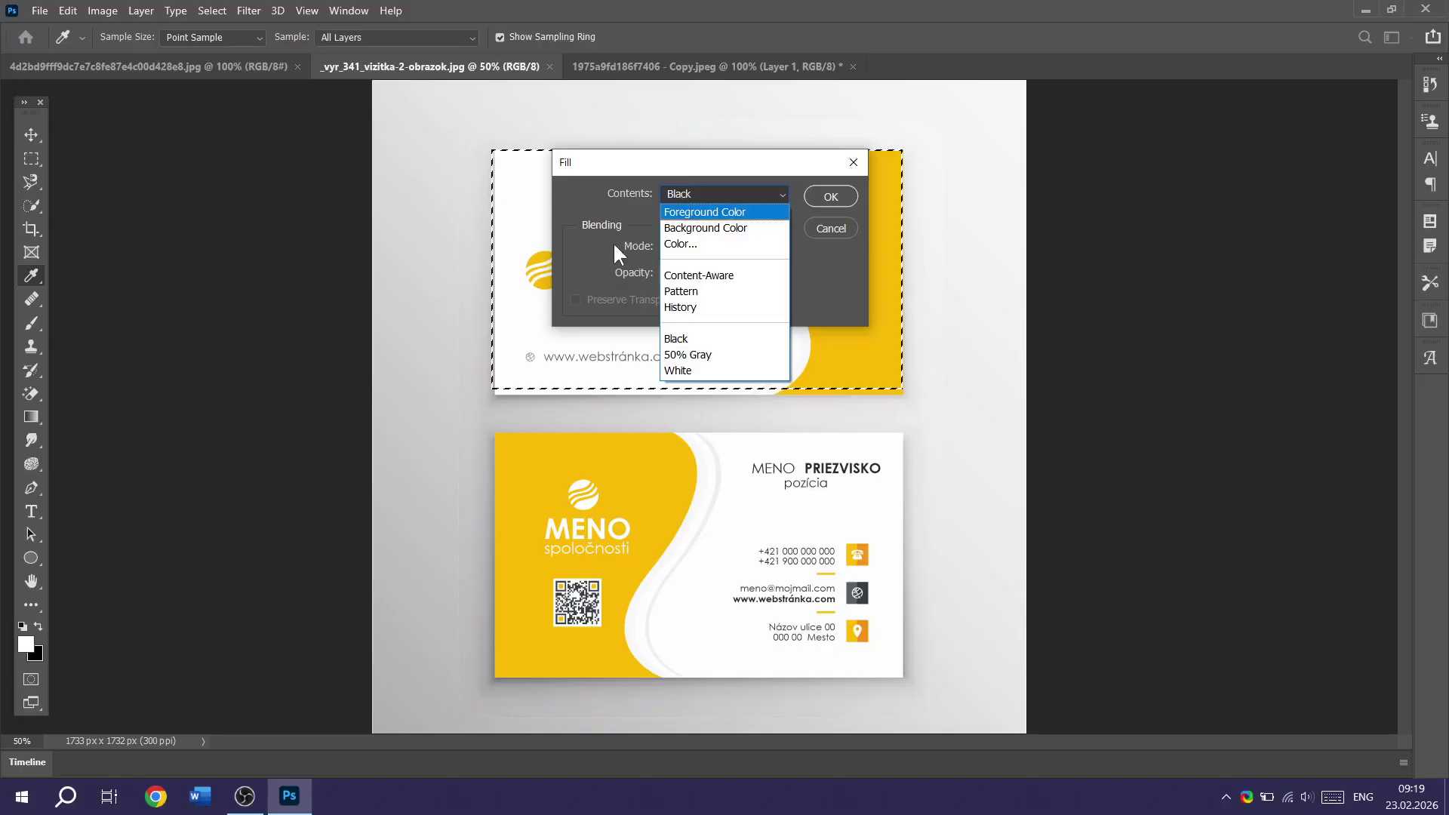
left_click(688, 245)
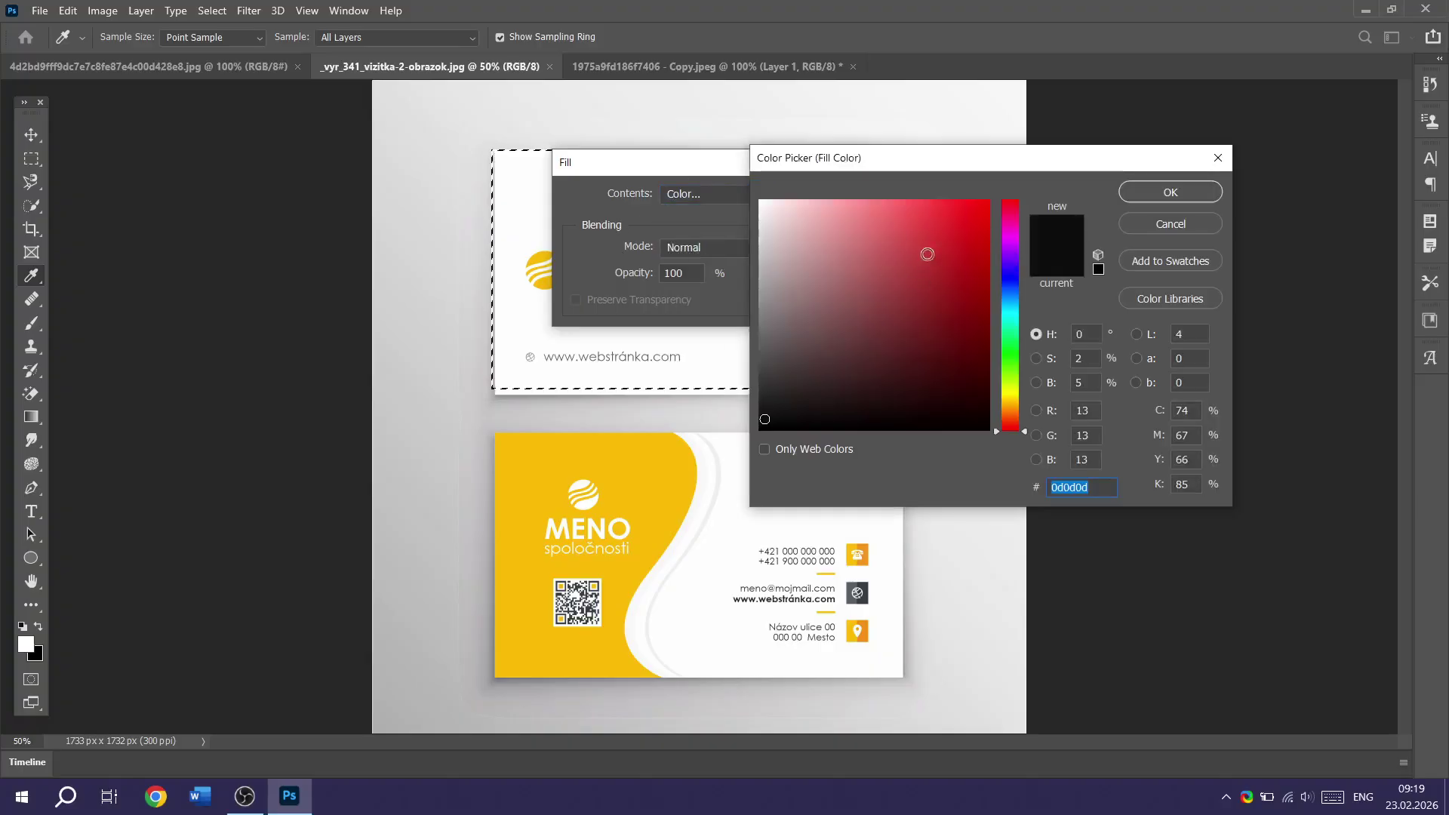
type("f6efef")
left_click(1163, 190)
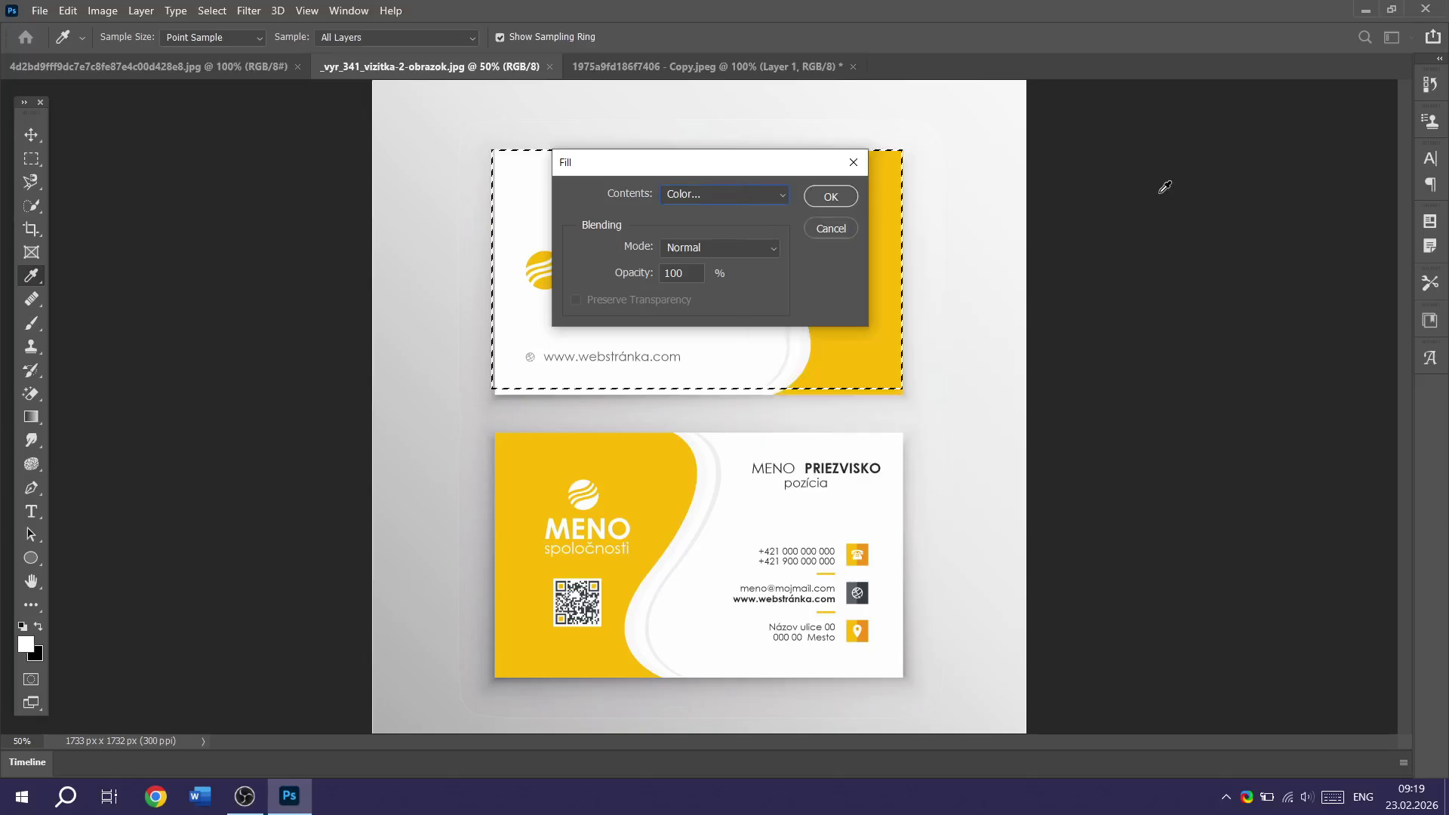
left_click(830, 196)
key("m")
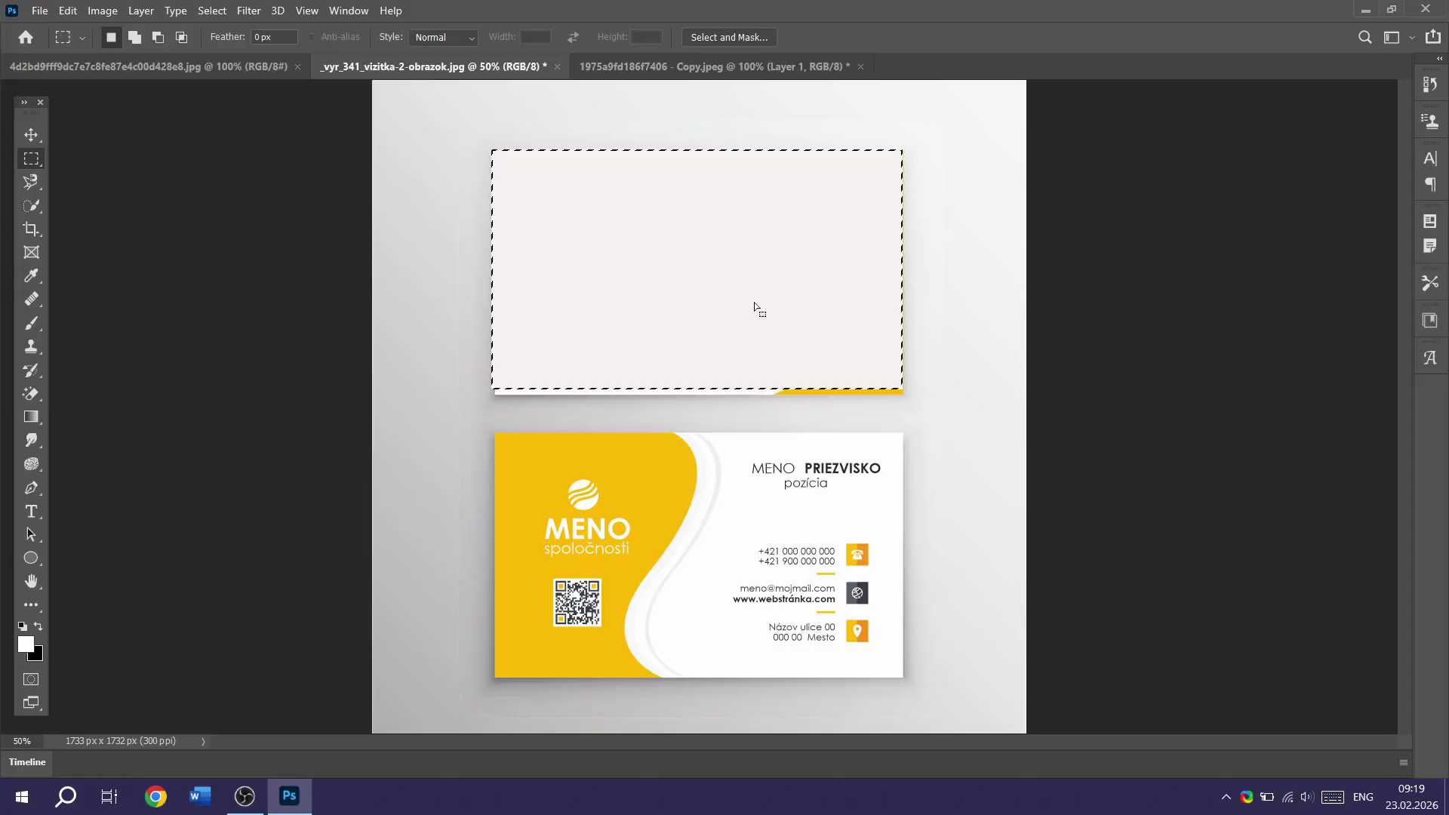
key("ctrl+d")
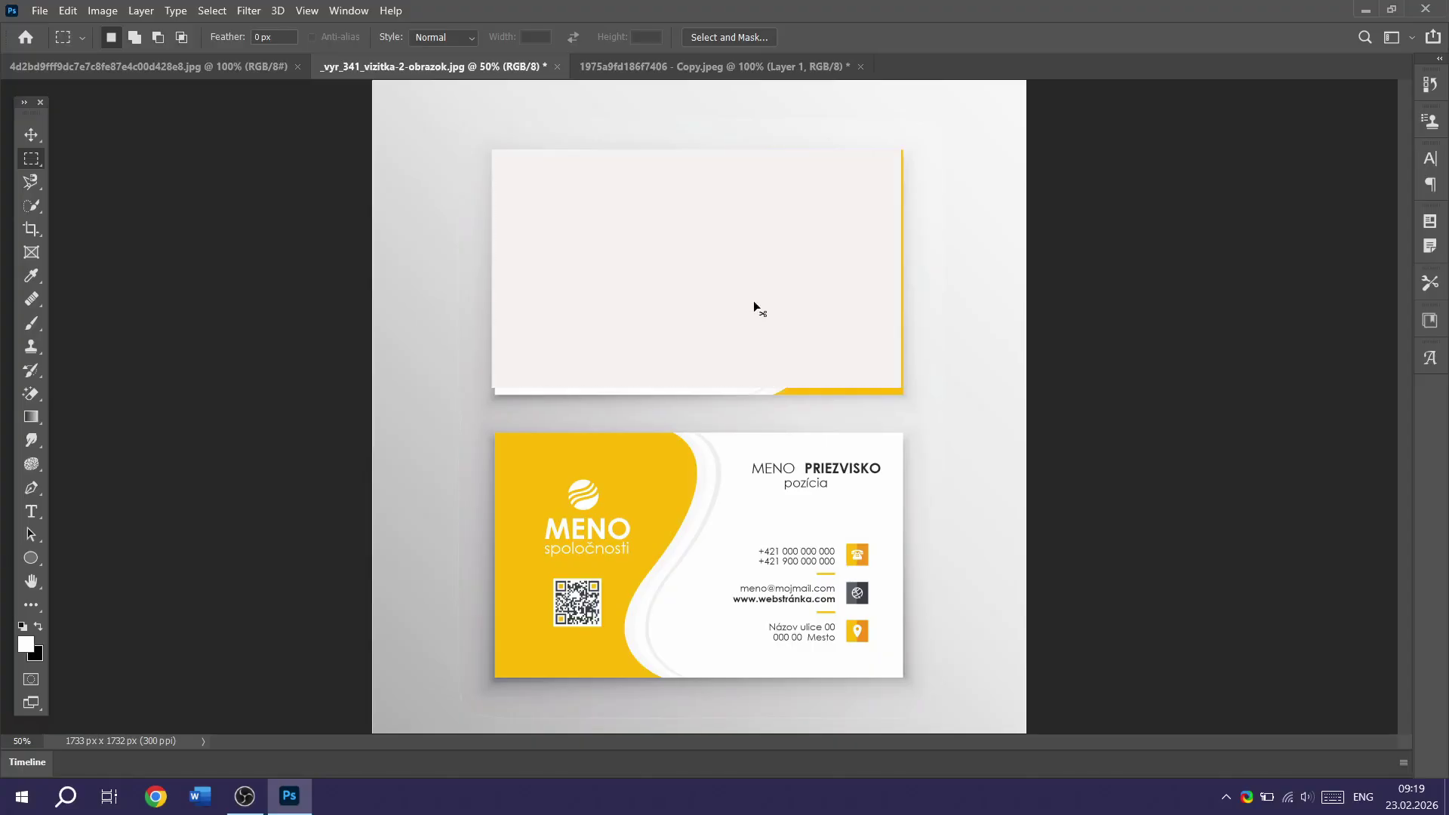
Step: Draw a circular selection with the Elliptical Marquee tool over the round white logo on the lower card
left_click(35, 160)
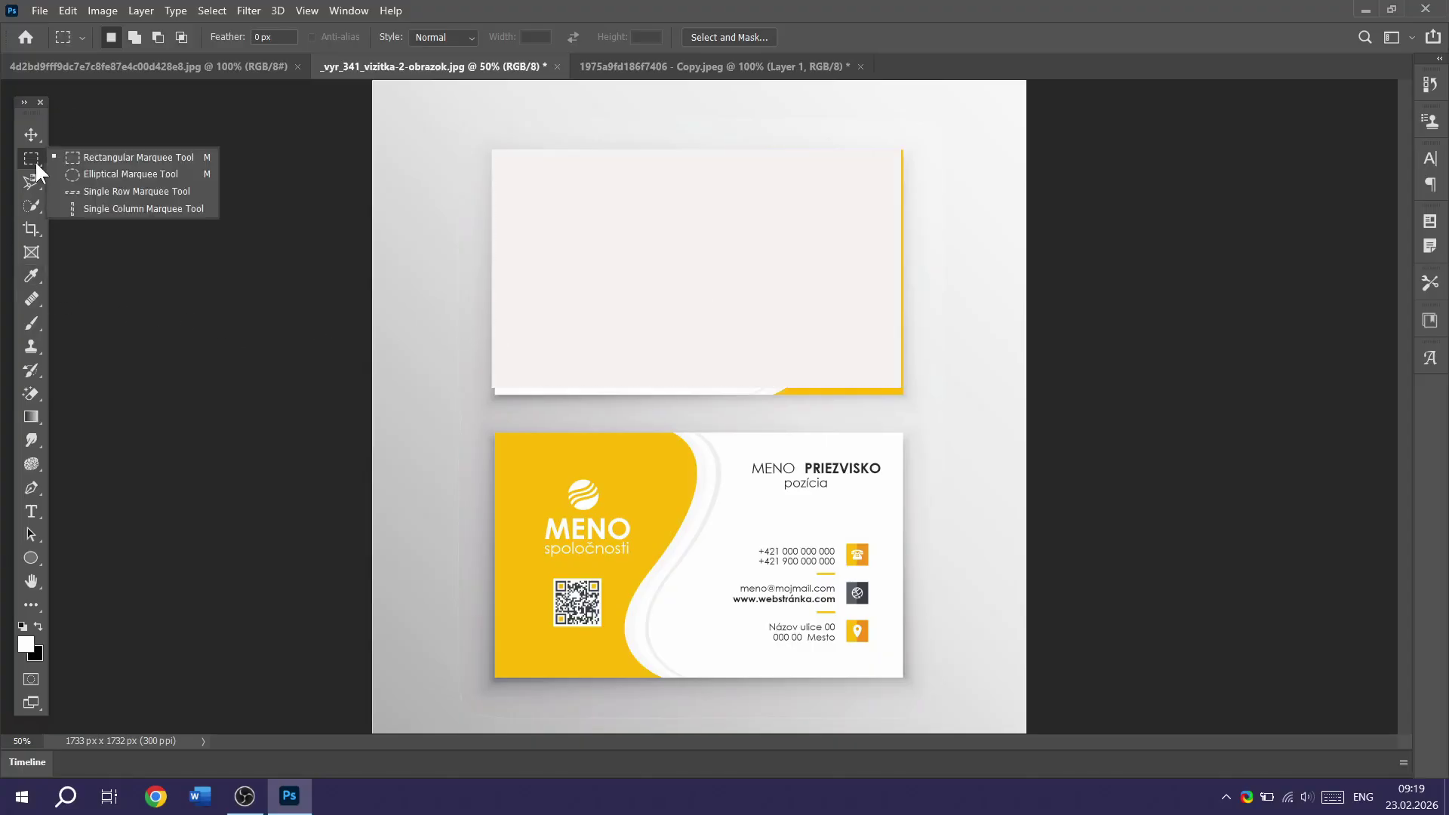
left_click(132, 182)
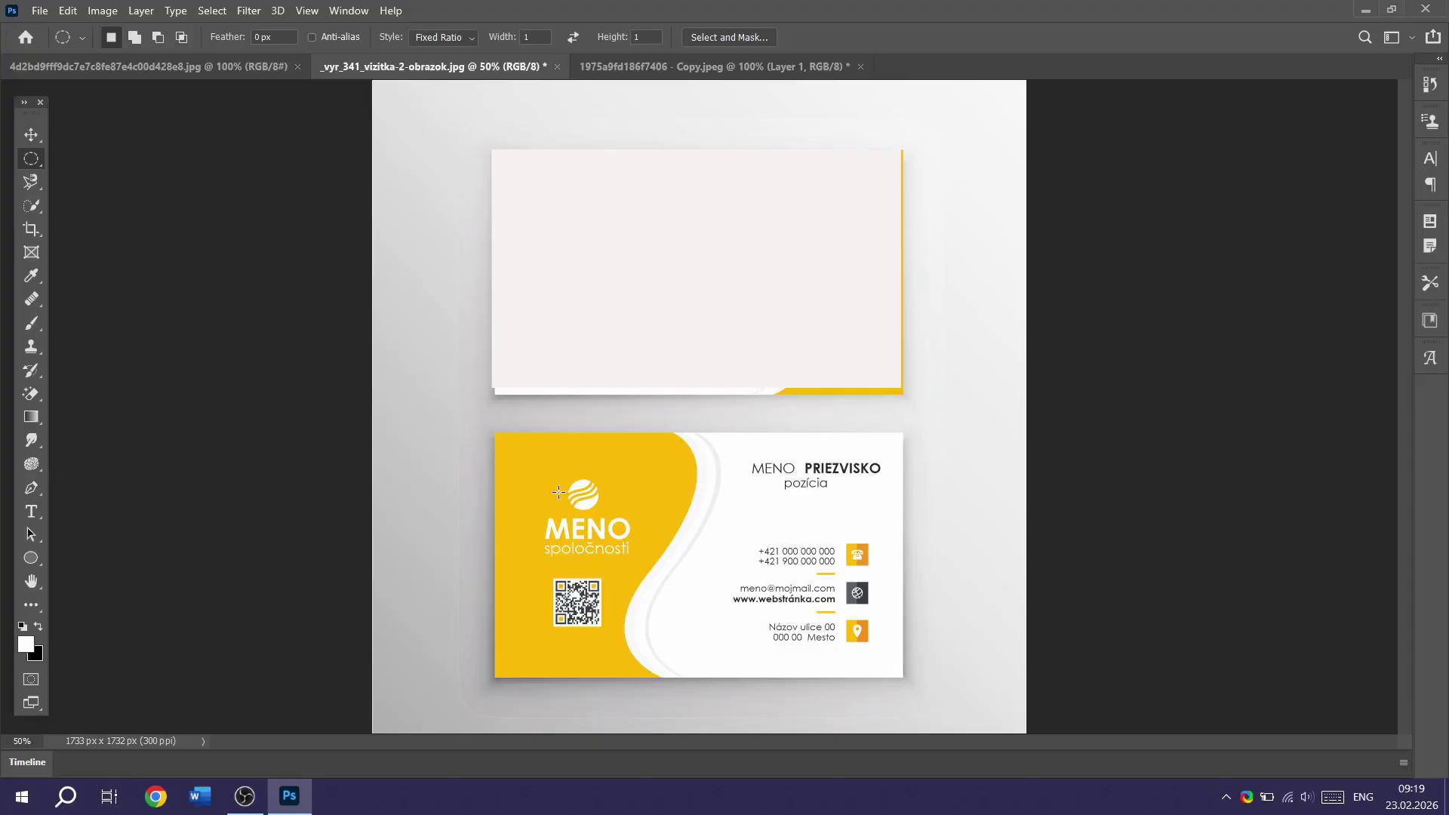
scroll(561, 500, "up", 10)
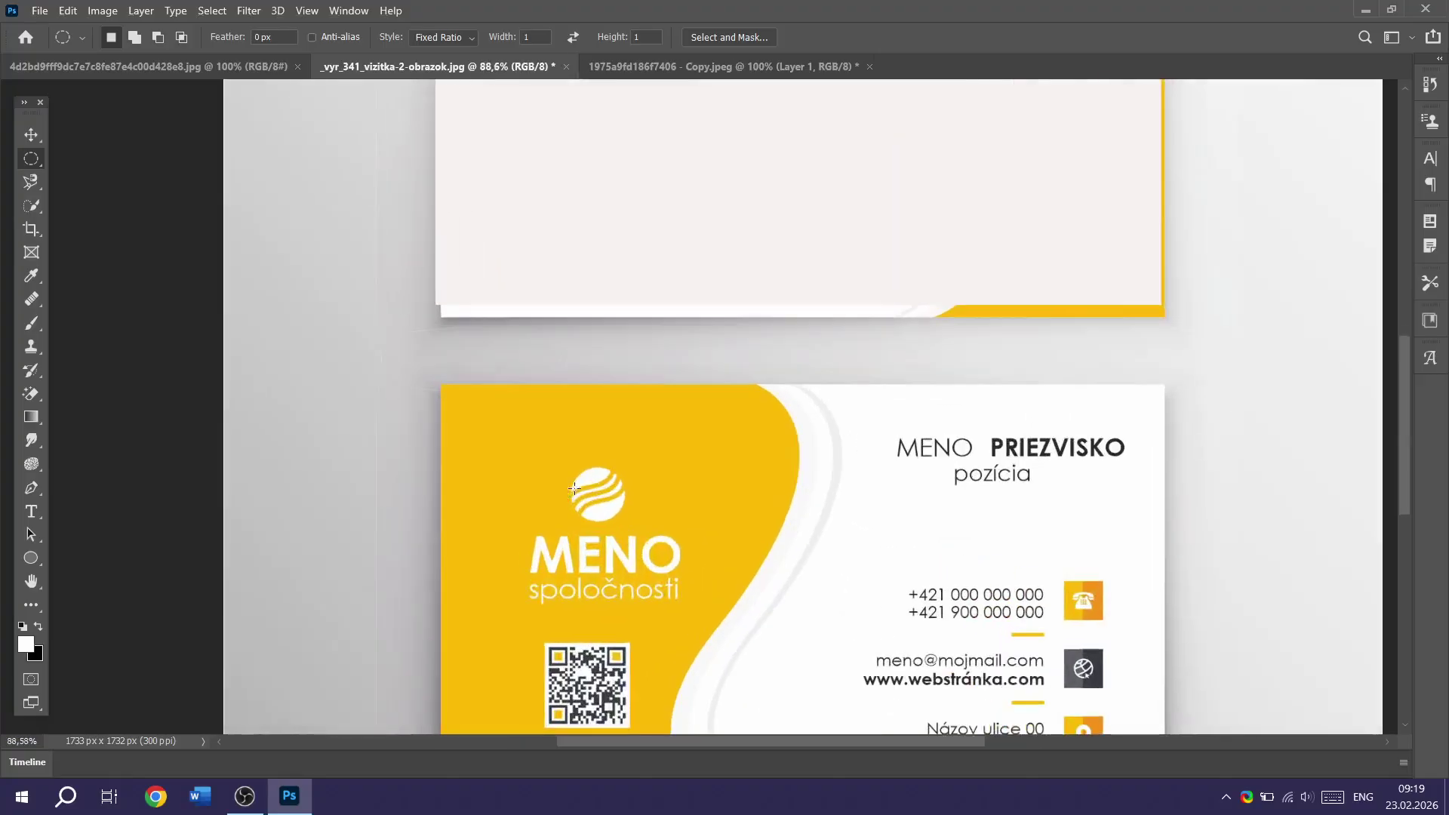
scroll(621, 525, "up", 3)
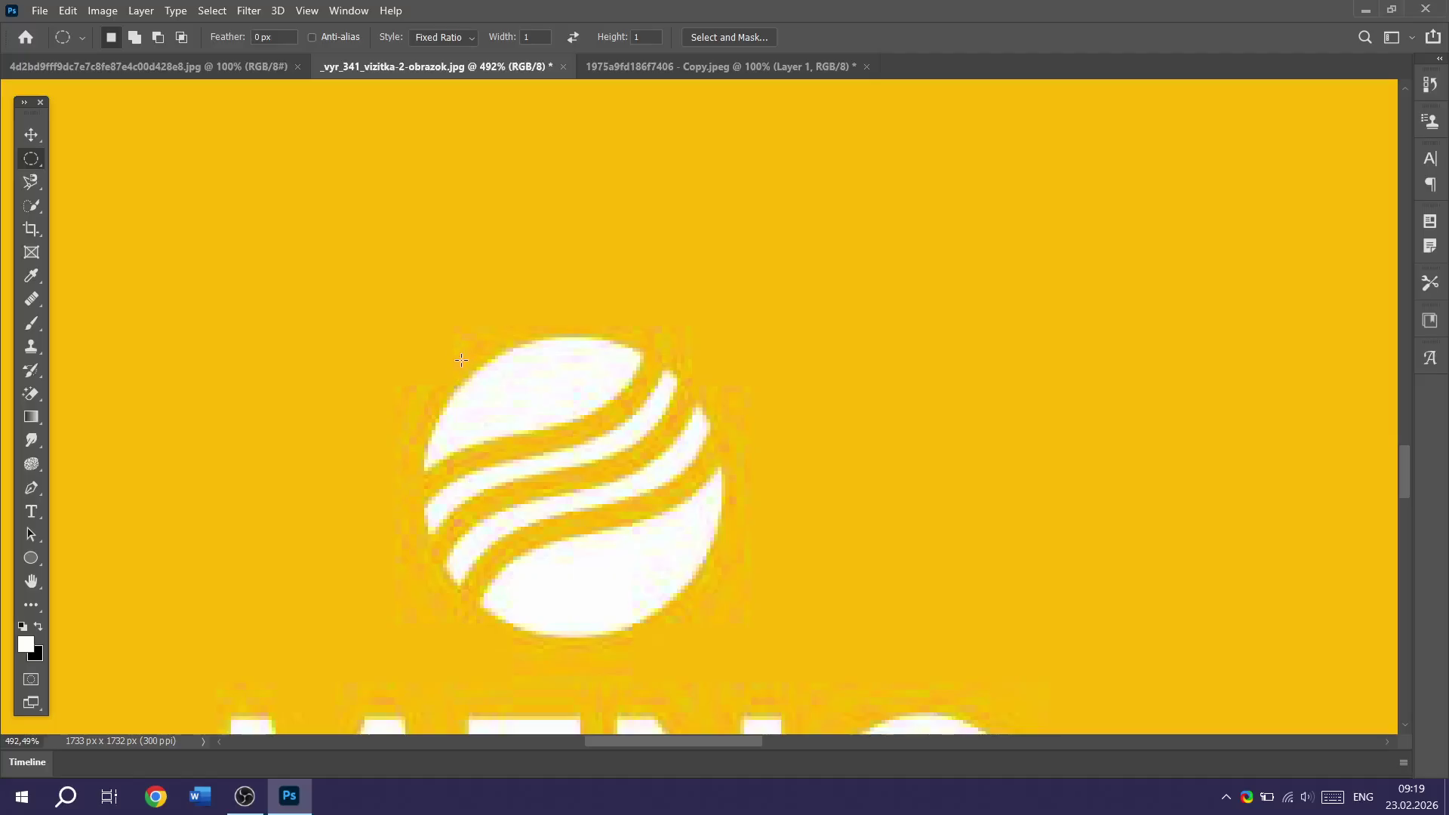
left_click_drag(676, 380, 405, 655)
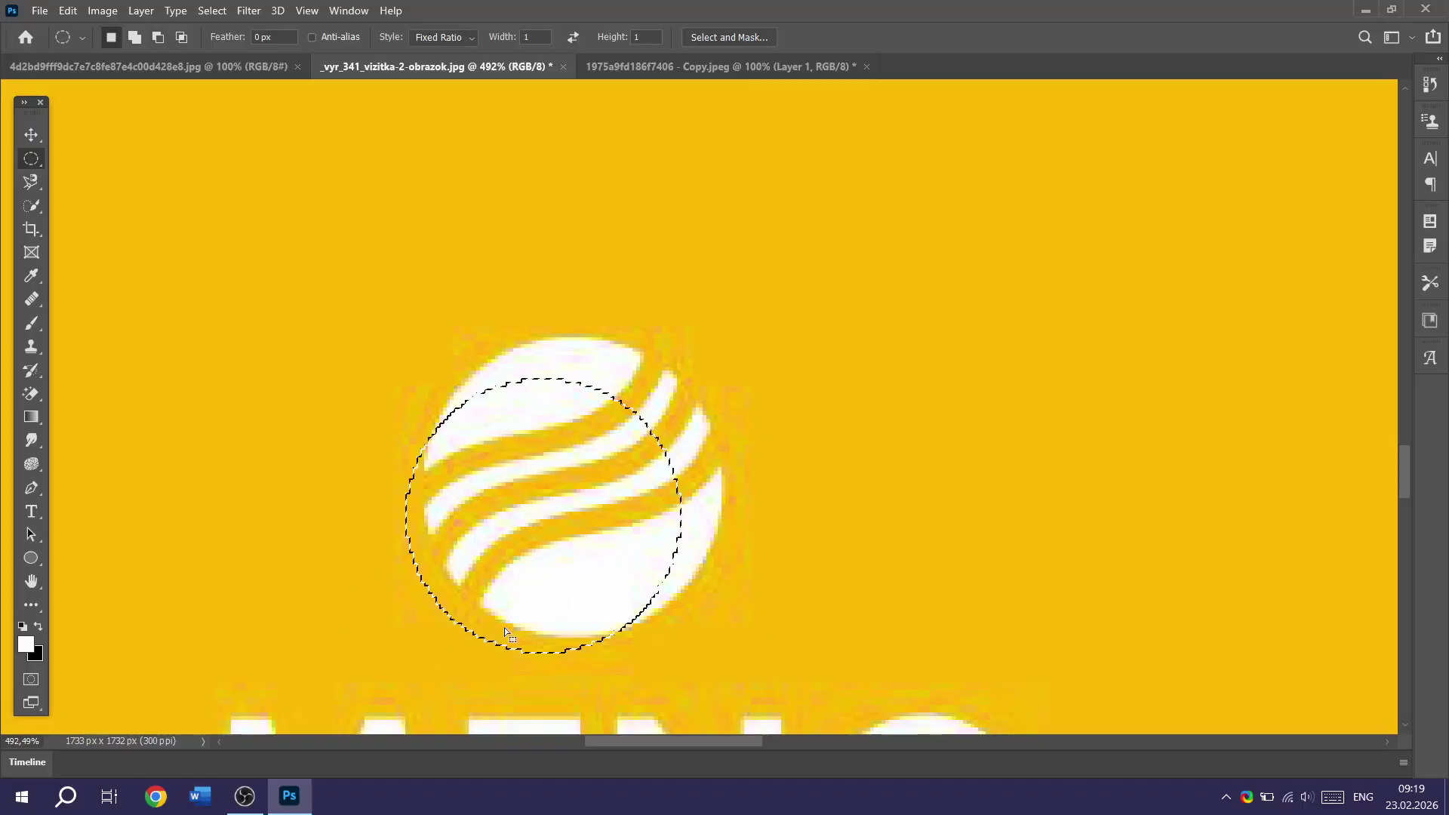
Step: Try shifting the selected logo pixels slightly up and to the right with the Move tool and undo that move
left_click(32, 136)
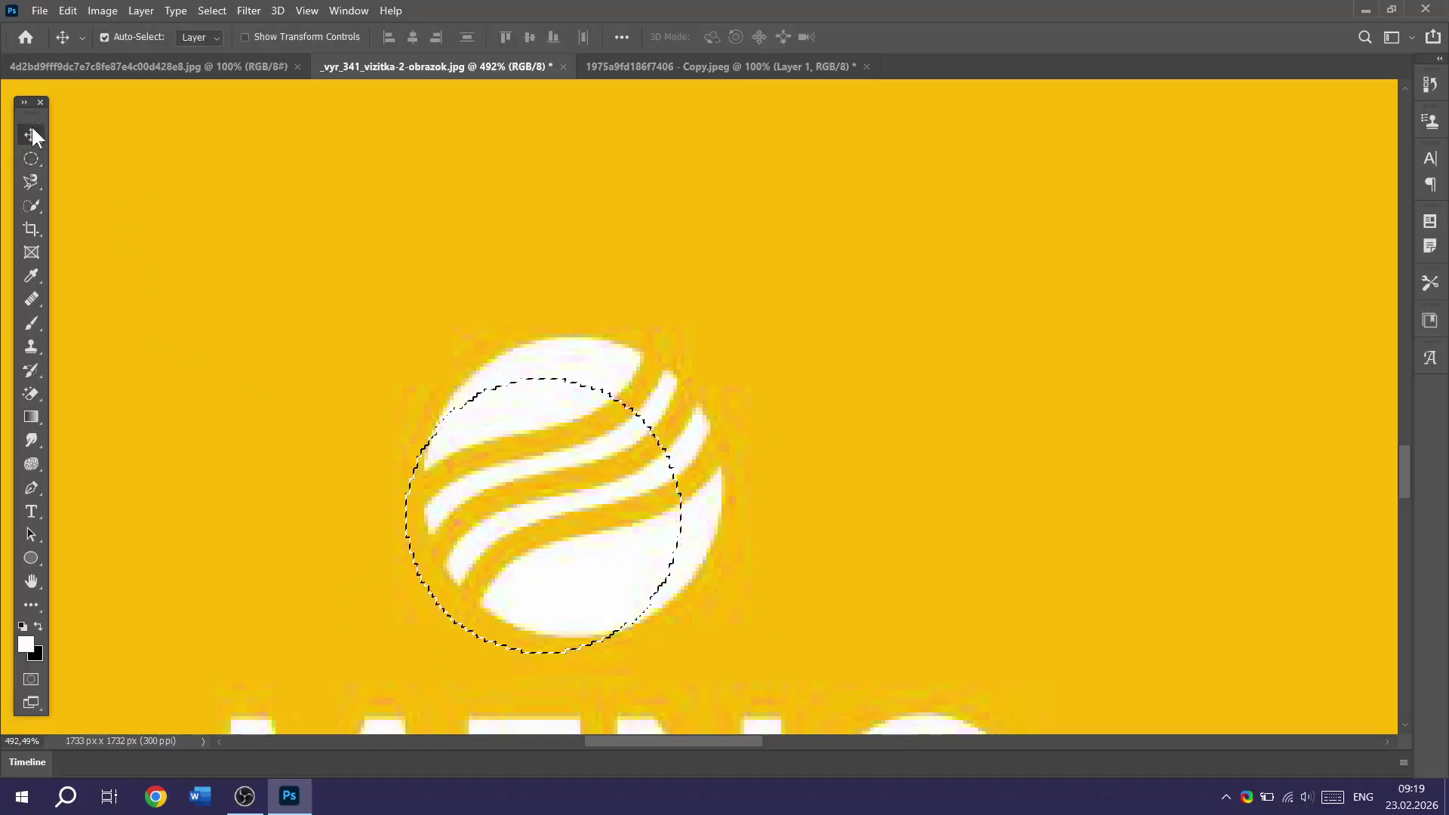
left_click_drag(502, 413, 519, 387)
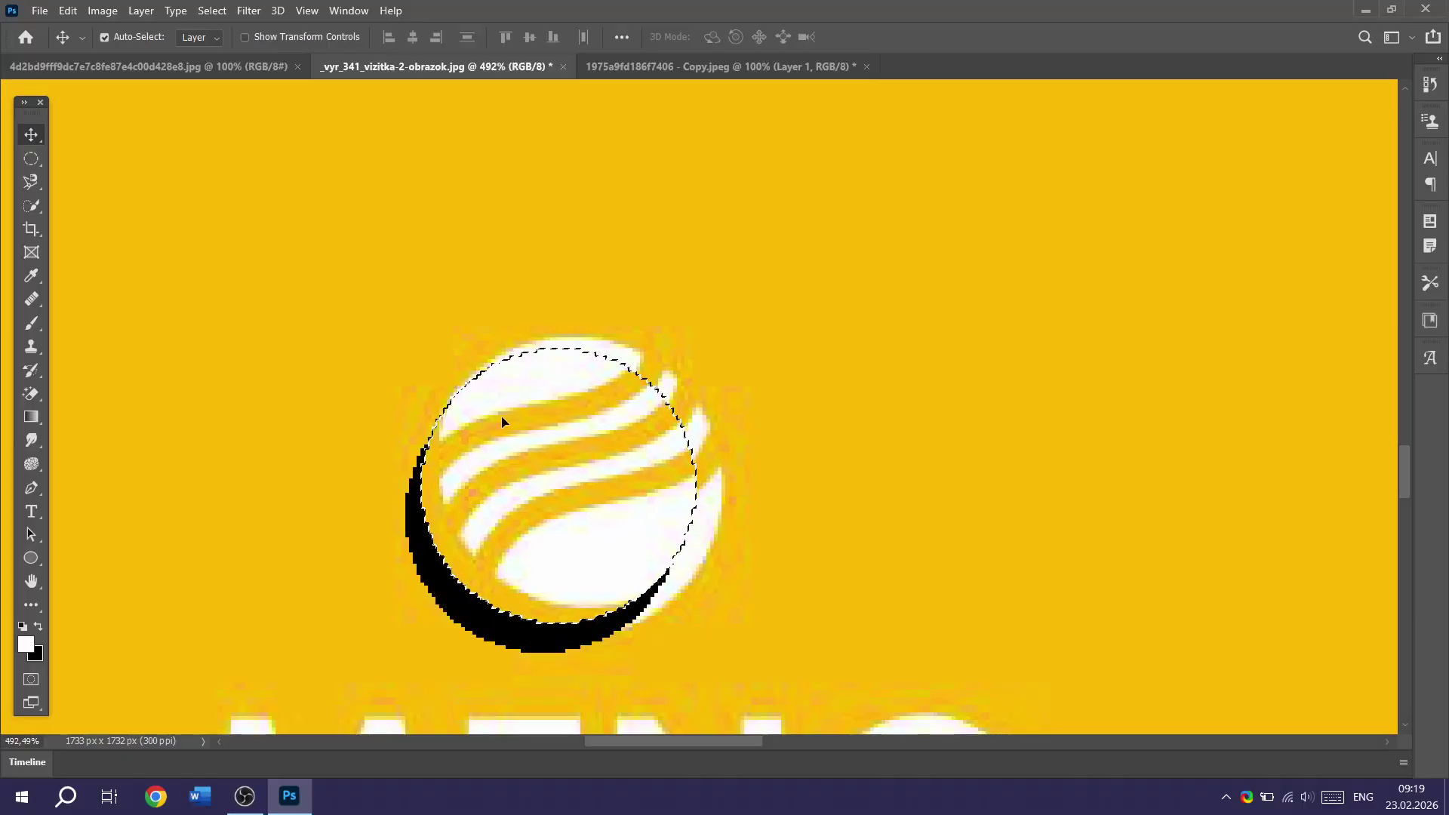
key("ctrl+z")
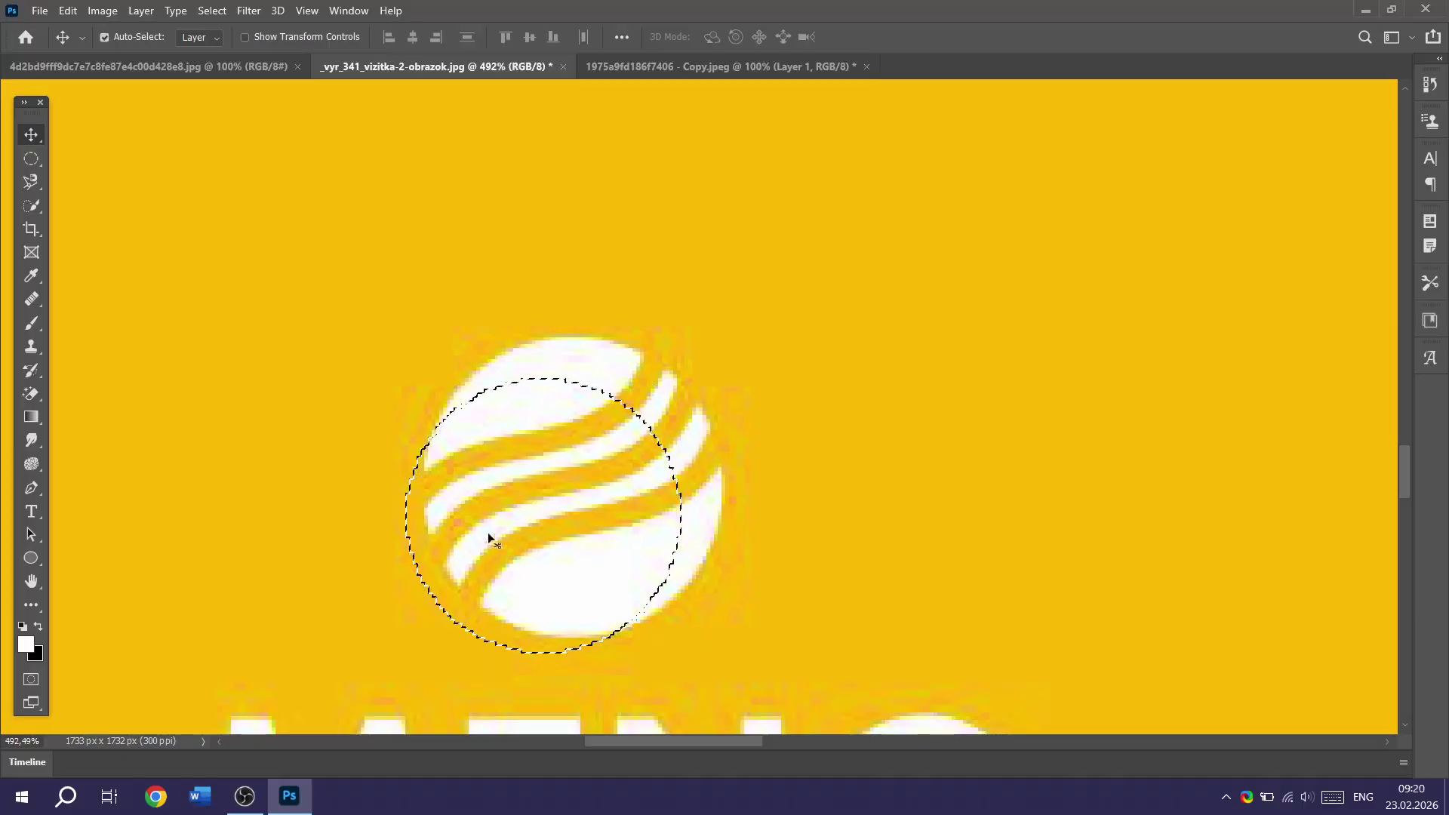
Step: Reposition the circular selection over the round logo and move the selected pixels away to the upper right
left_click(31, 159)
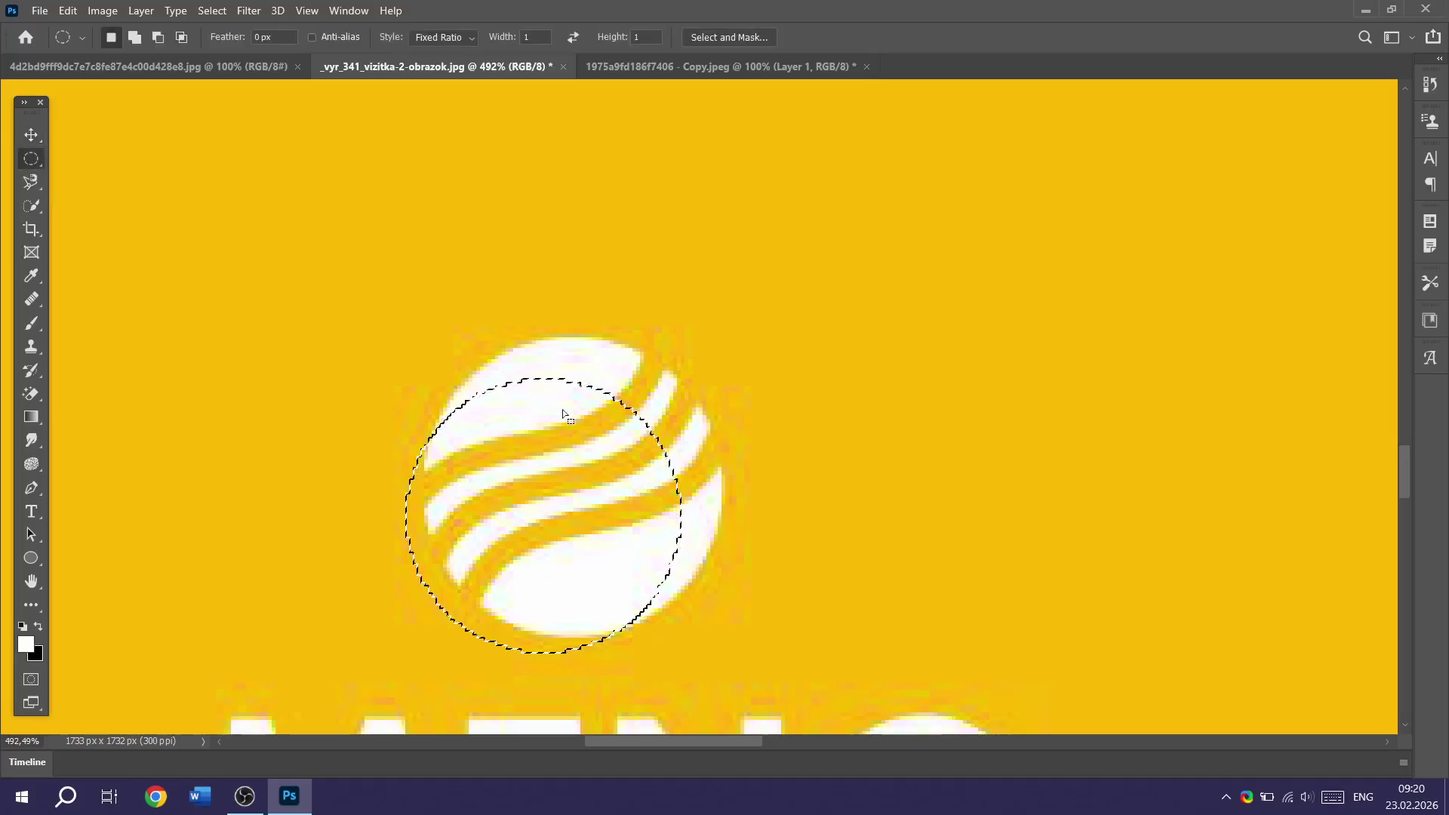
left_click_drag(565, 410, 1054, 271)
left_click(31, 134)
scroll(1174, 359, "down", 1)
scroll(1174, 359, "down", 6)
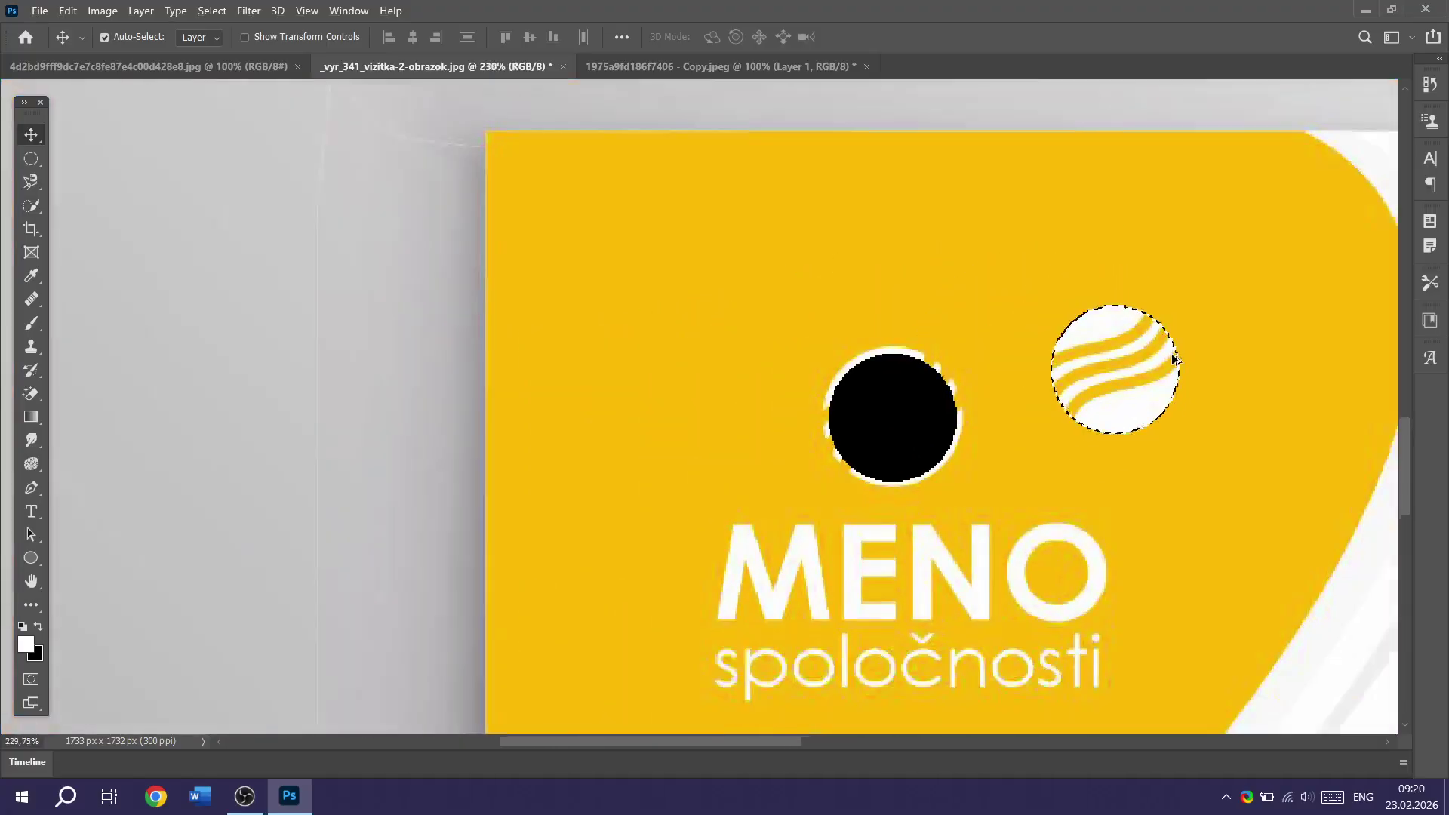
Step: Put the round logo back in its original spot and undo all the edits made to the business card document
left_click_drag(1172, 353, 1063, 385)
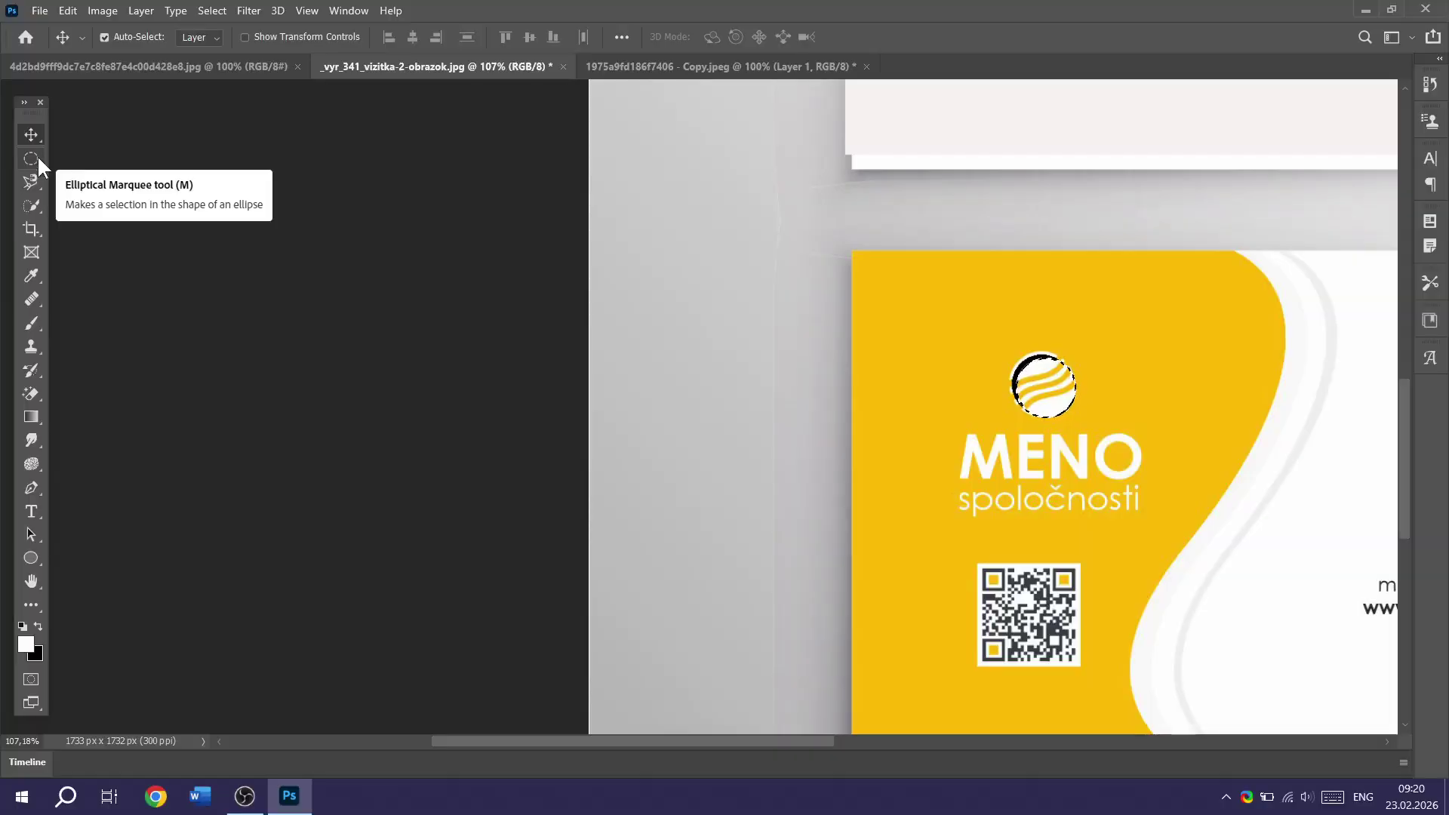
key("ctrl")
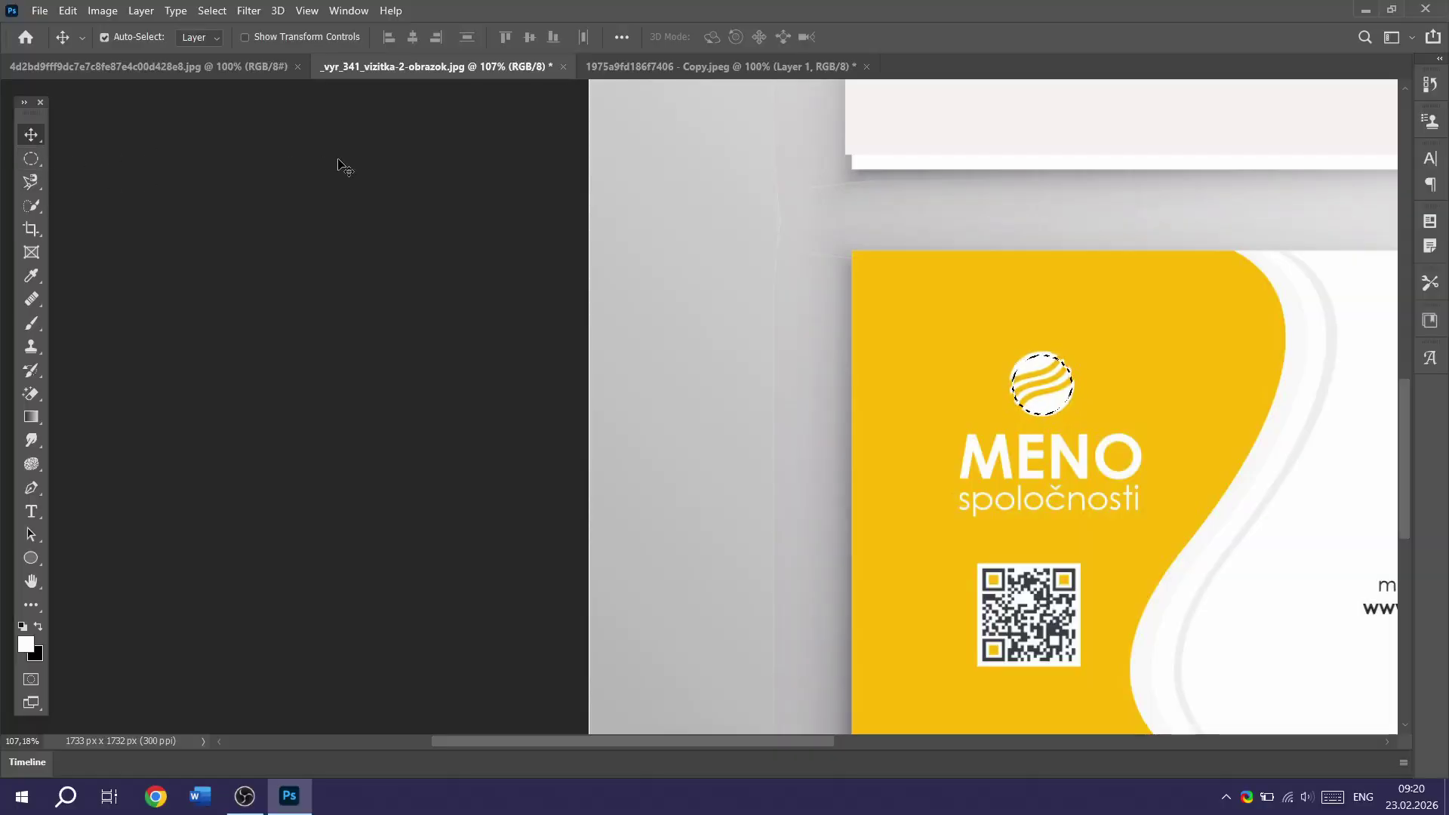
key("ctrl+d")
scroll(829, 303, "down", 5)
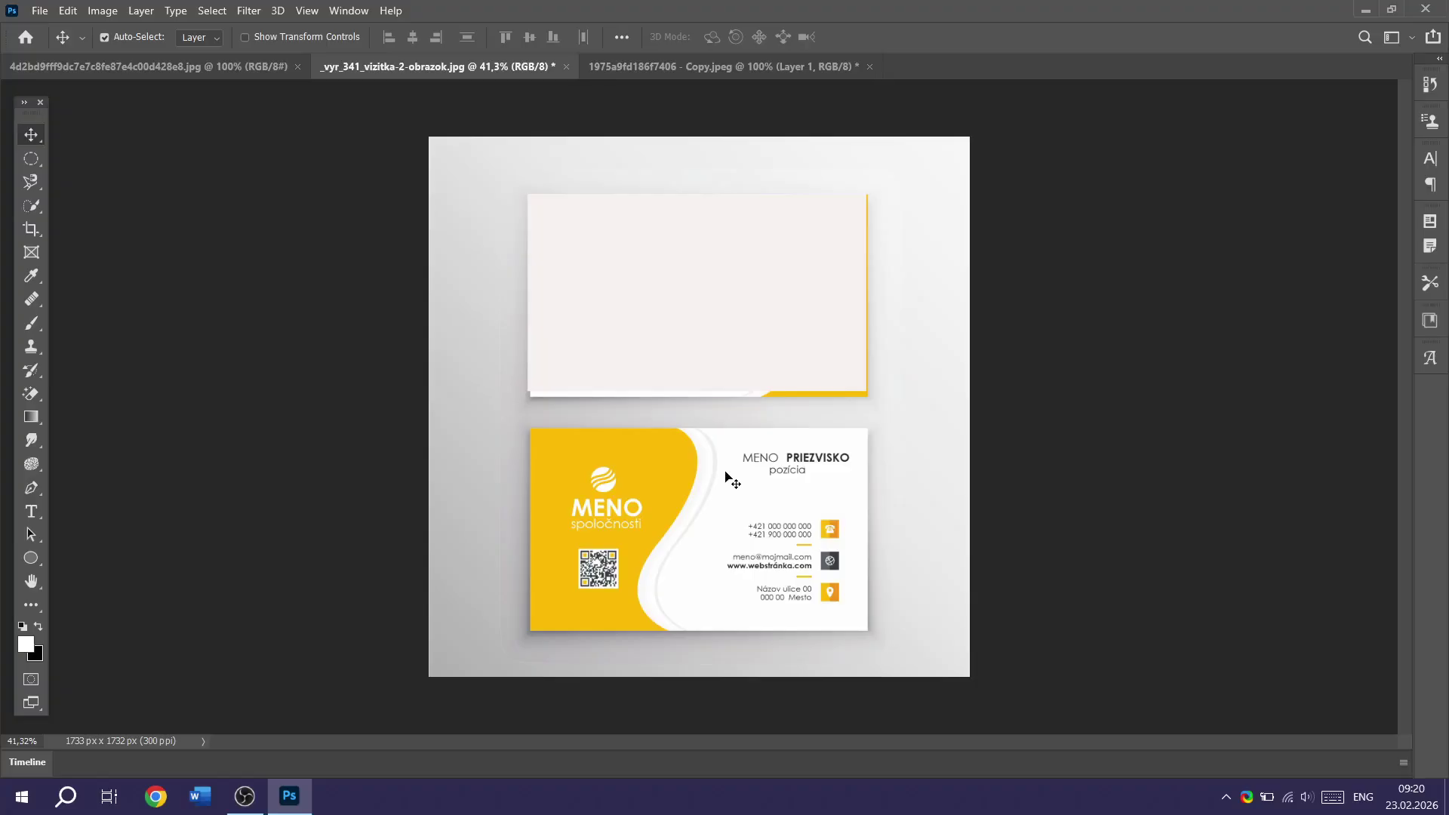
key("ctrl+z")
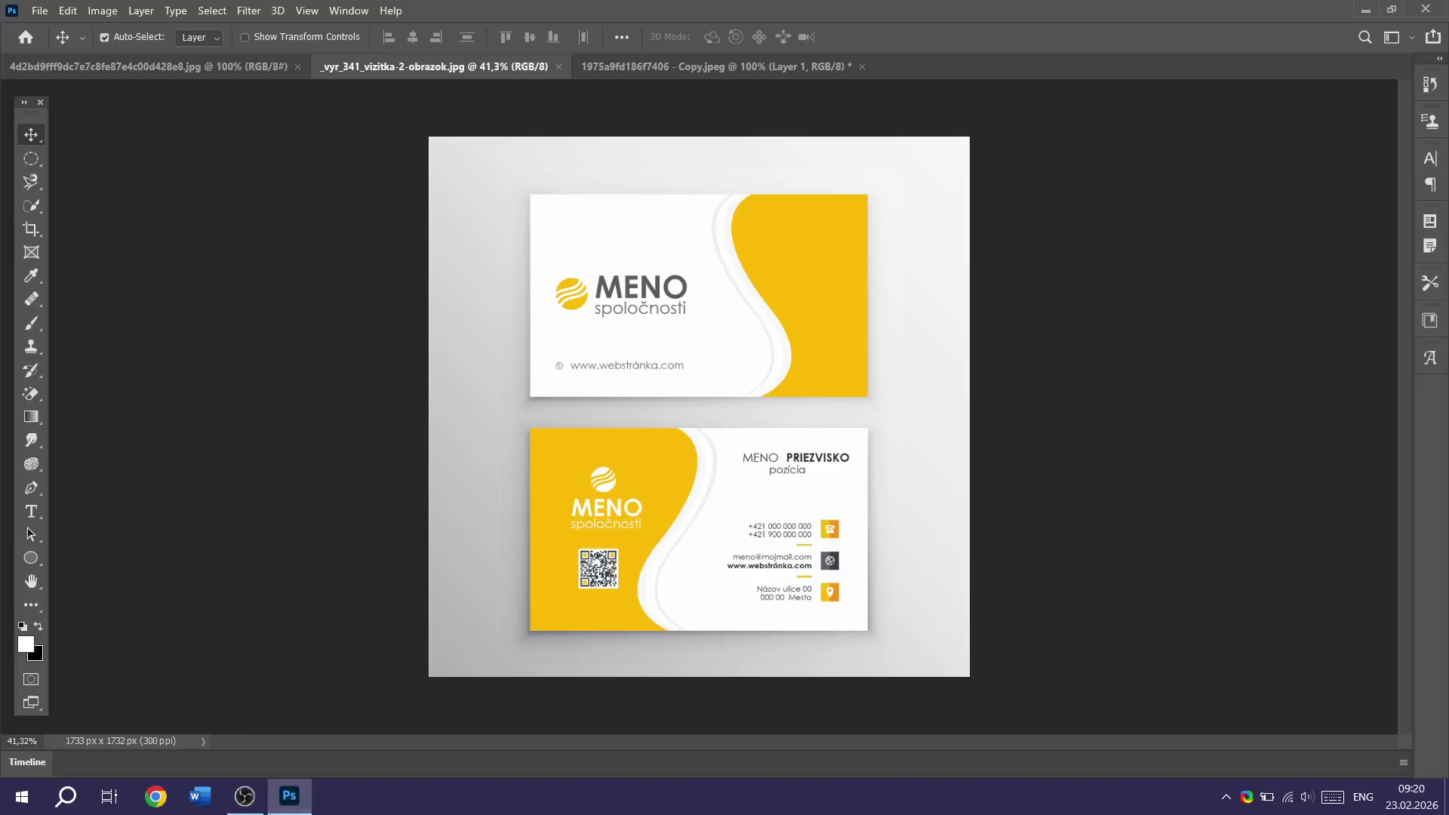
left_click(244, 794)
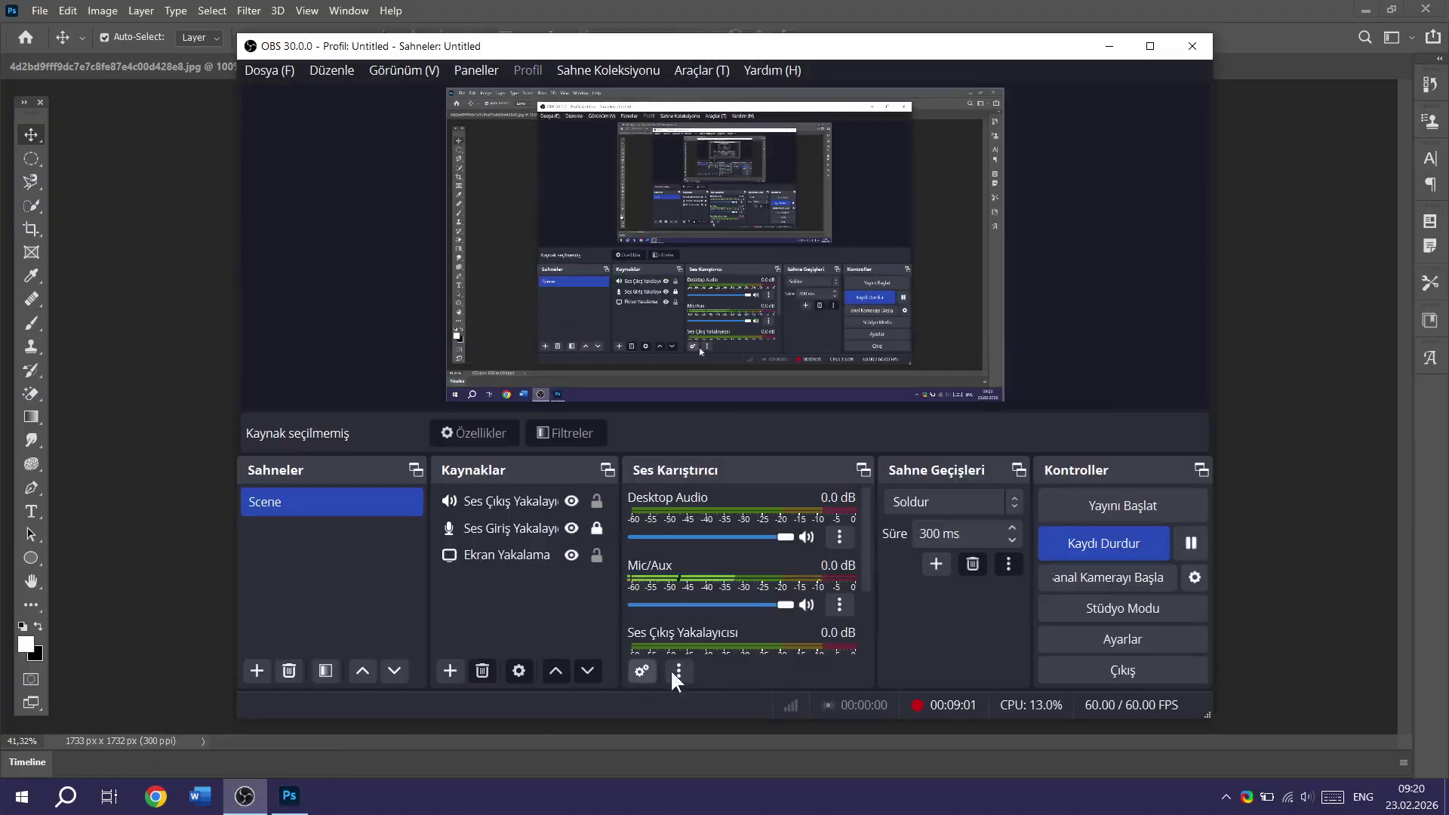
left_click(1191, 543)
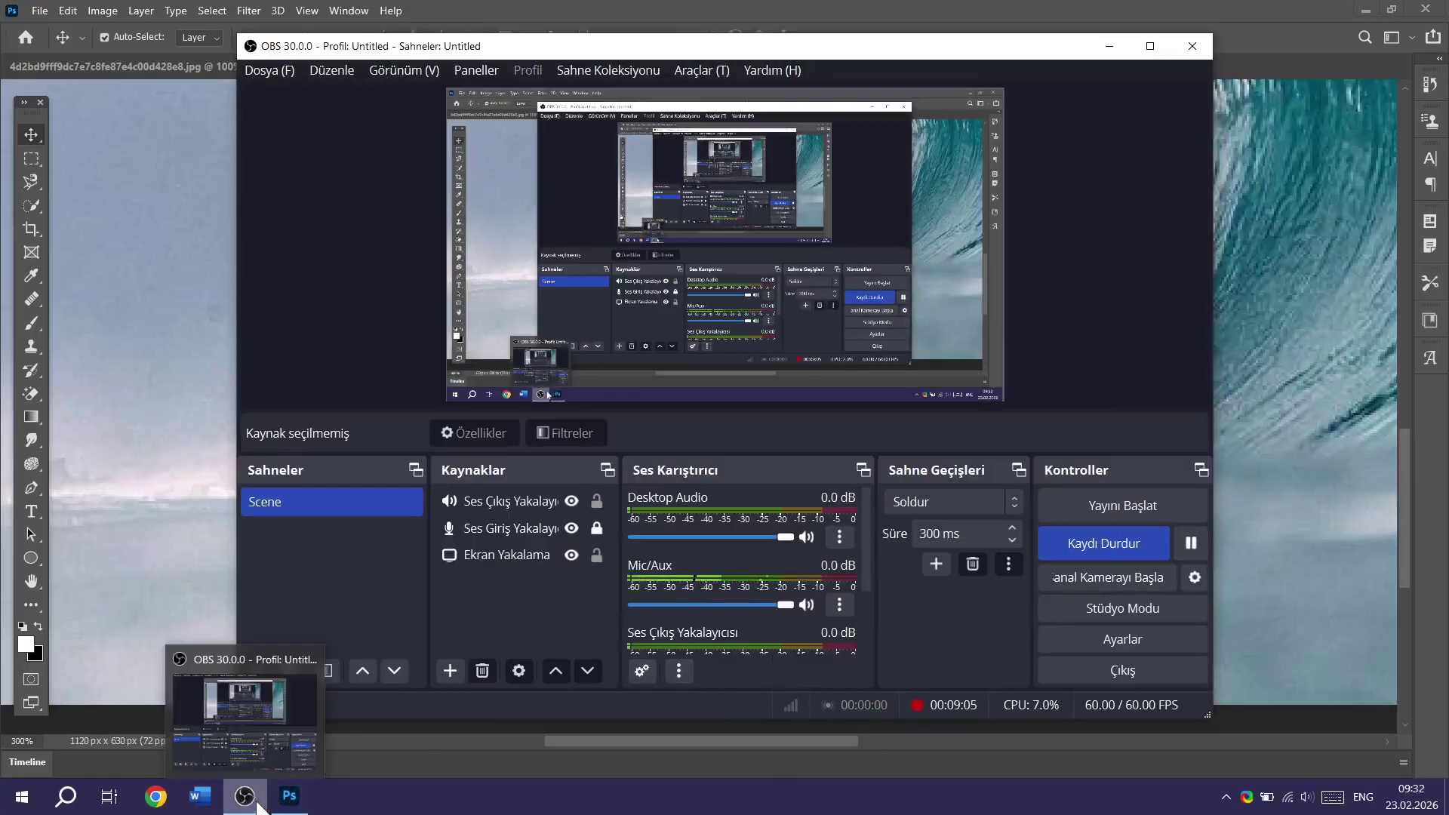
Step: Switch back to Photoshop and move the upper card copy toward the left in the ocean wave document
left_click(289, 796)
left_click_drag(568, 411, 714, 261)
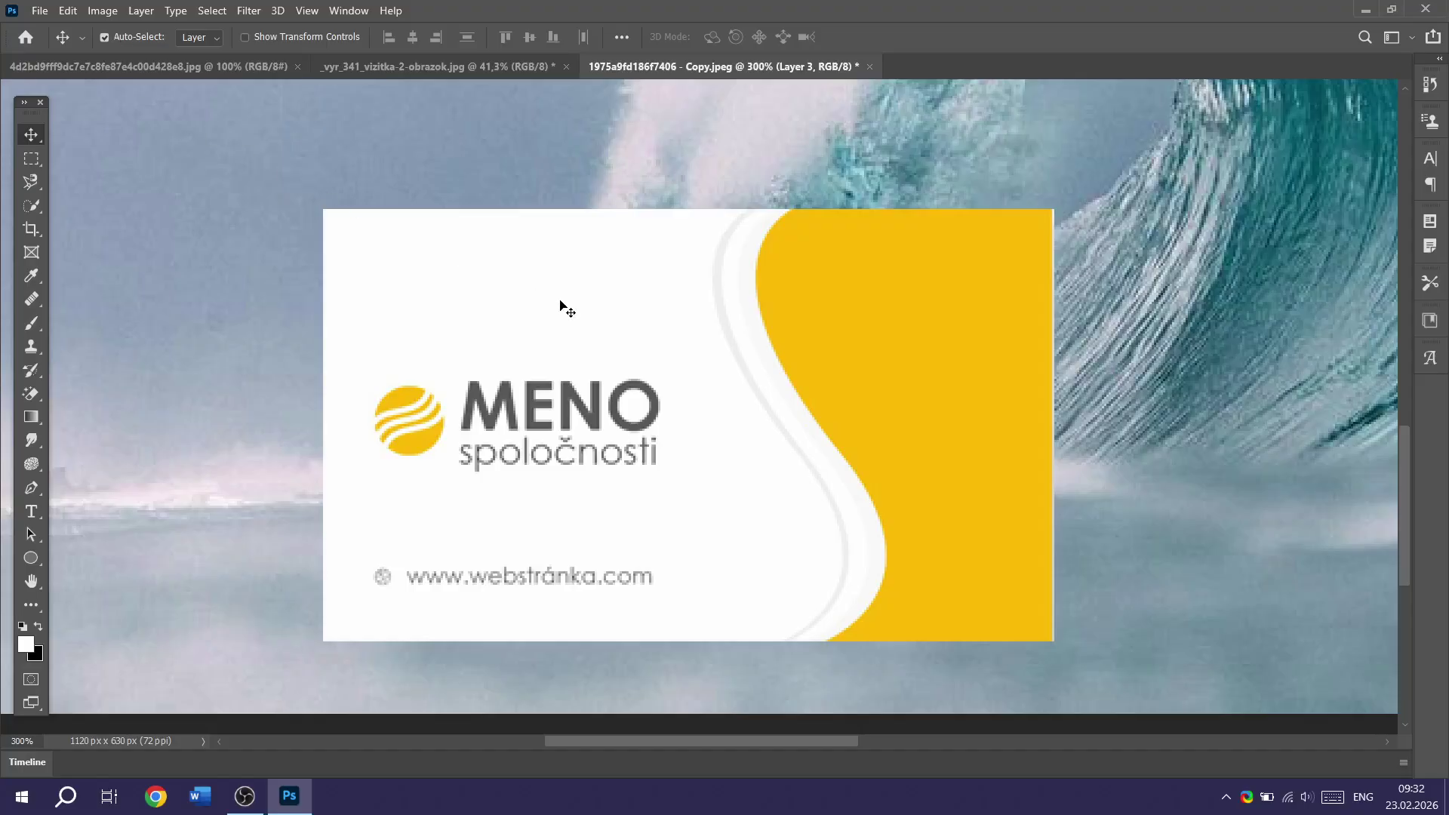
left_click_drag(560, 301, 485, 304)
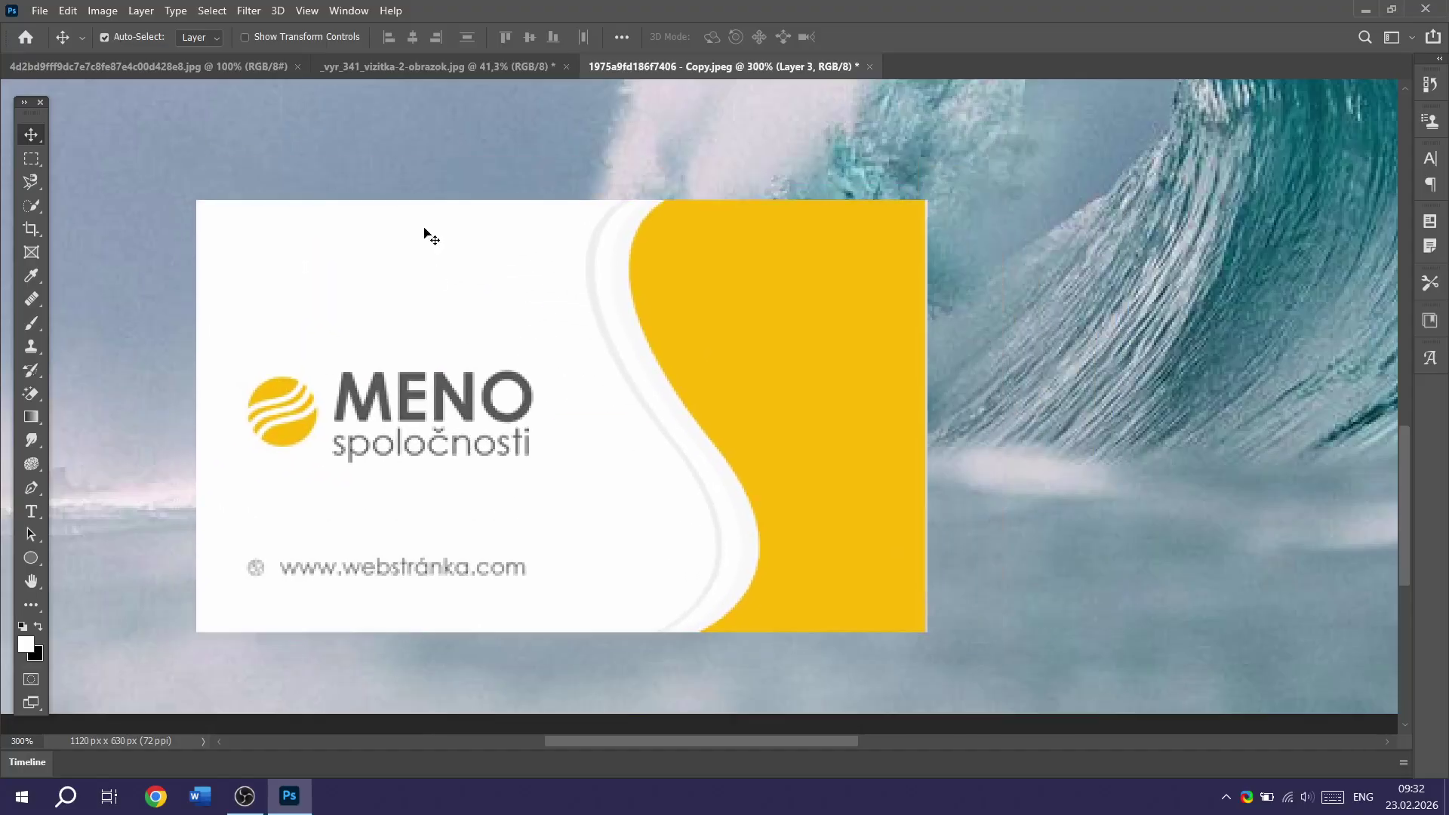
Step: Select the lower card with a rectangular marquee and copy it into the ocean wave document with the Move tool
left_click(416, 73)
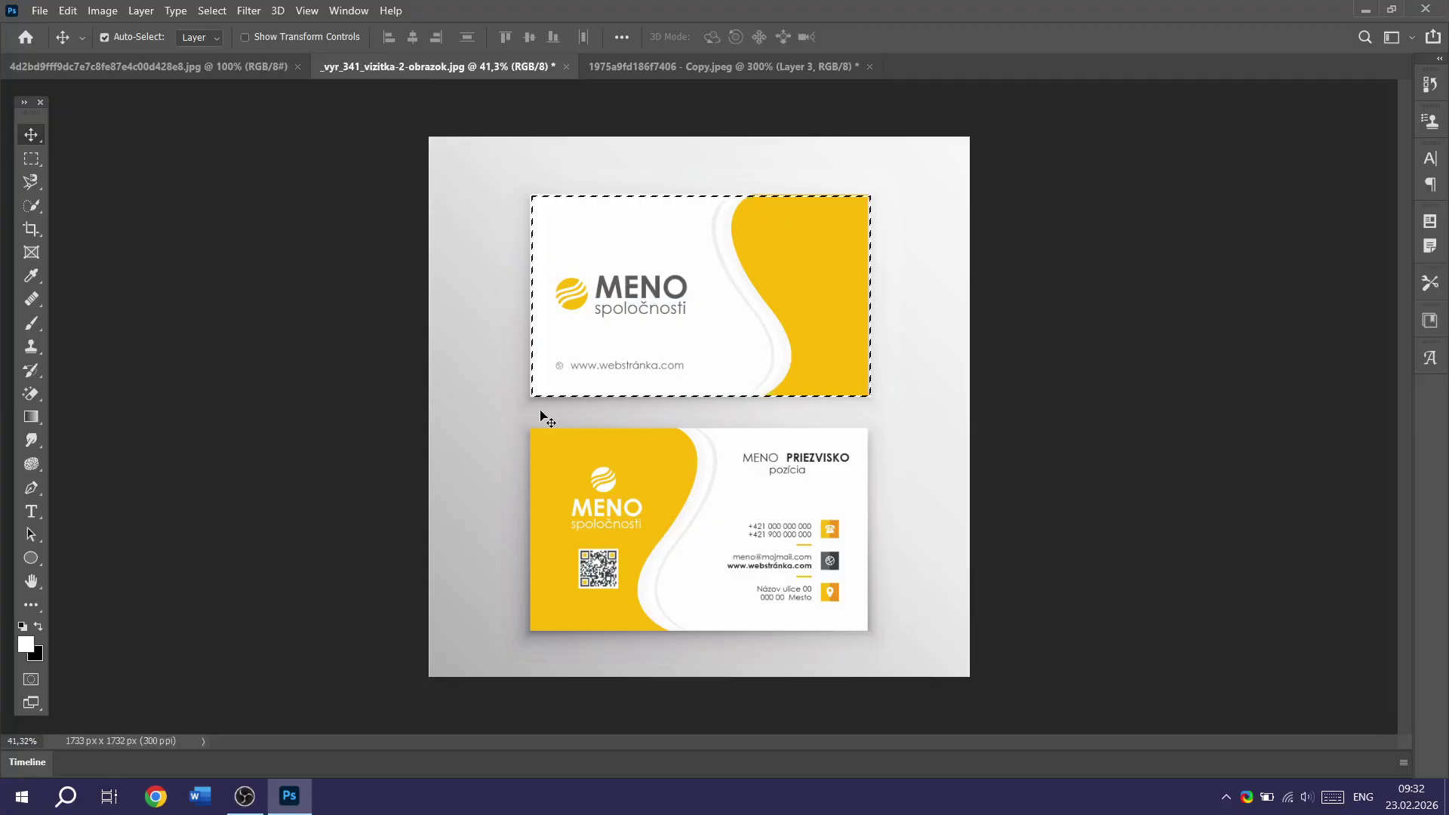
left_click(31, 158)
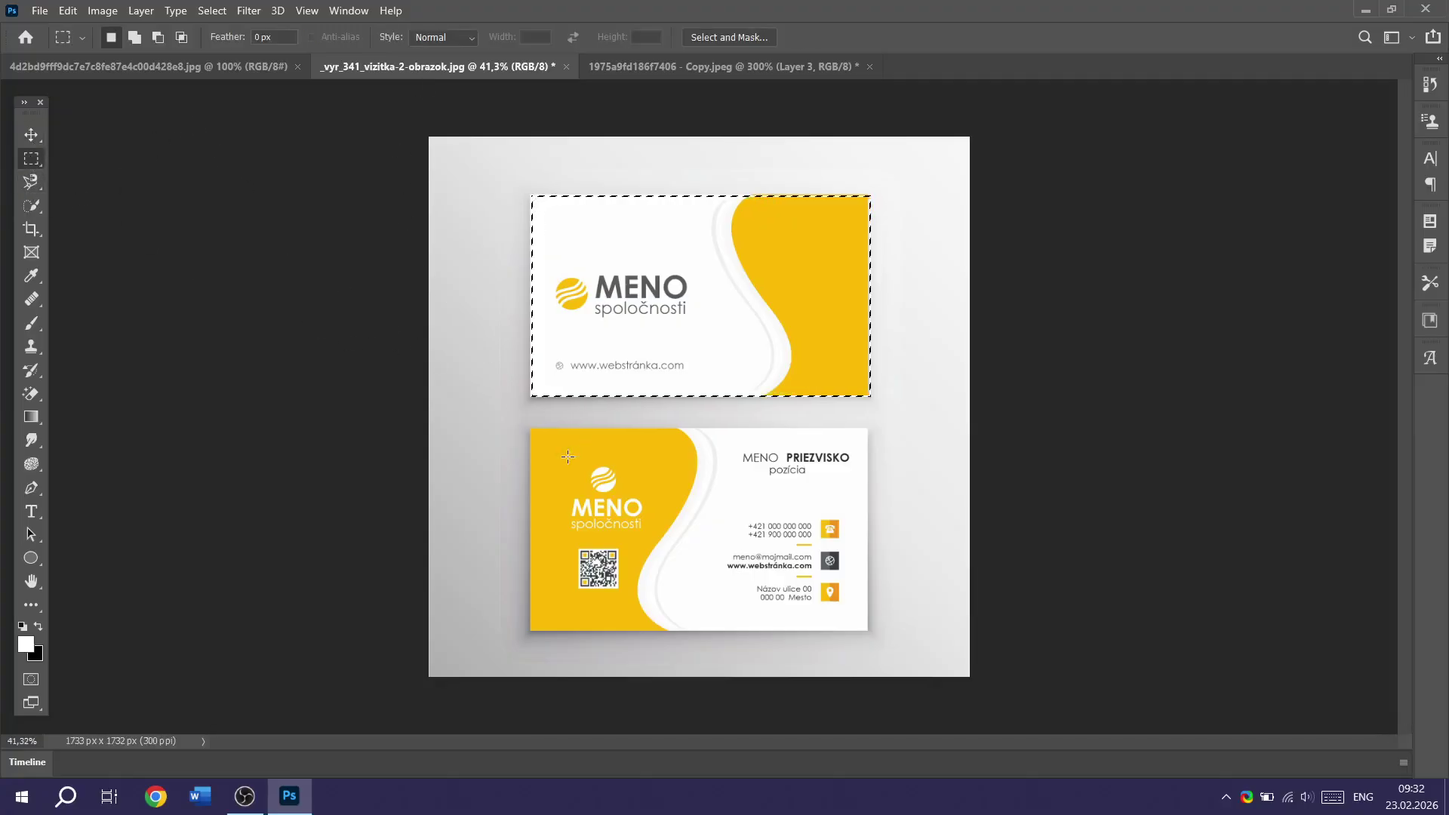
left_click_drag(529, 429, 866, 629)
left_click(30, 135)
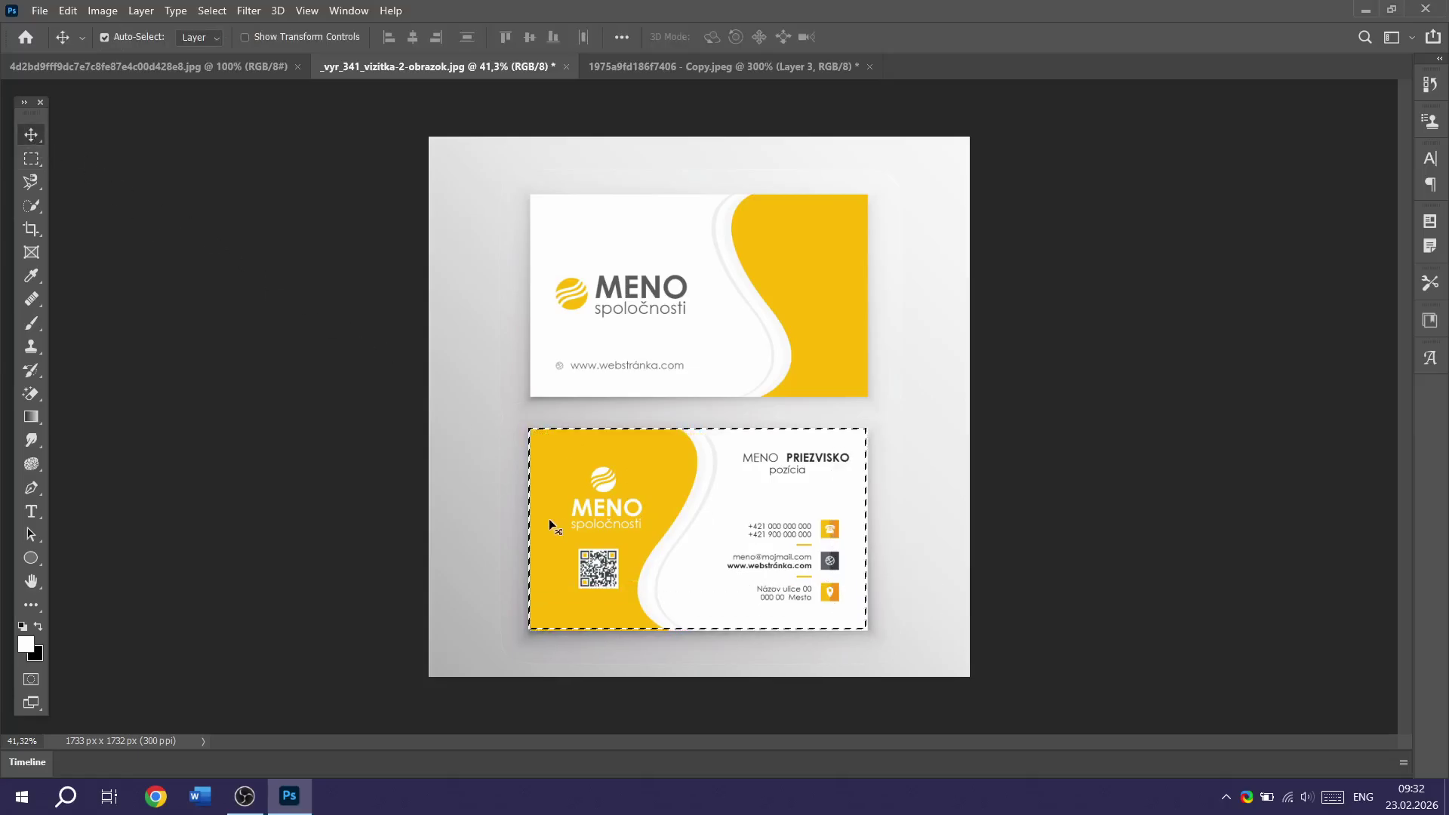
left_click_drag(550, 518, 602, 527)
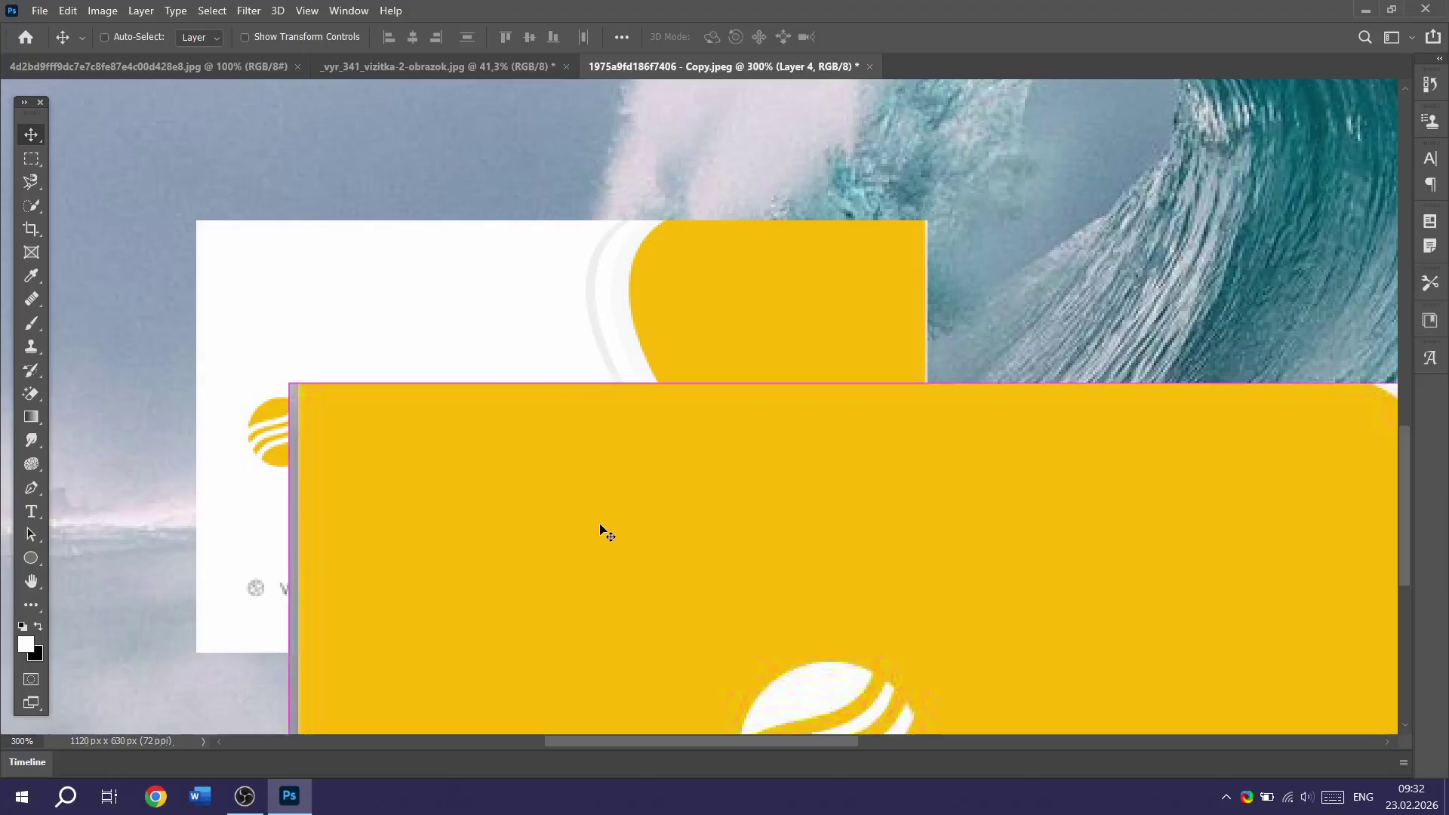
Step: Scale the lower card copy proportionally to about 18.65% and place it to the right of the other card
key("ctrl+t")
left_click_drag(289, 385, 991, 636)
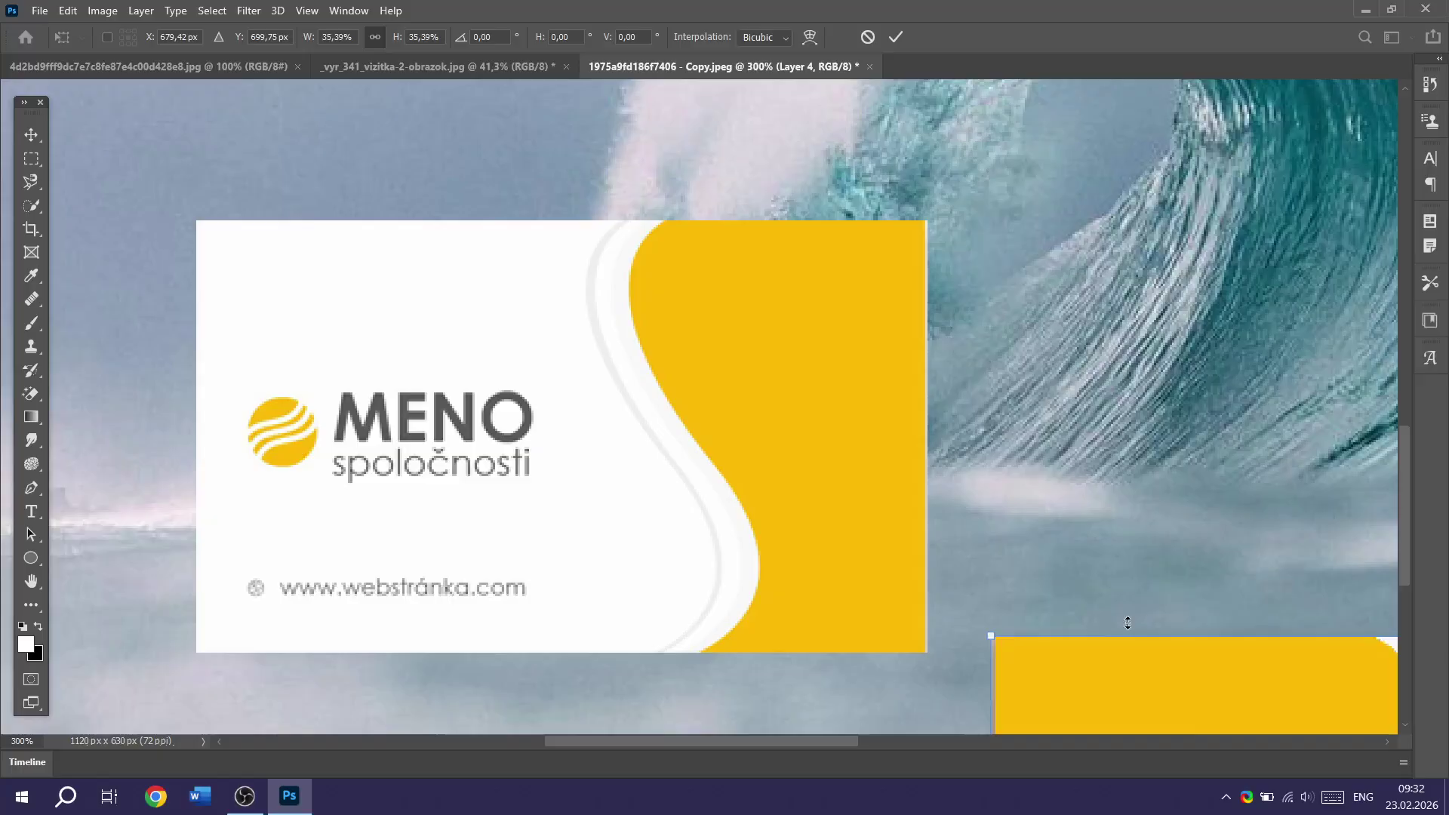
left_click_drag(1127, 622, 977, 600)
left_click_drag(1193, 721, 505, 313)
left_click_drag(309, 206, 709, 604)
left_click_drag(1055, 571, 1256, 404)
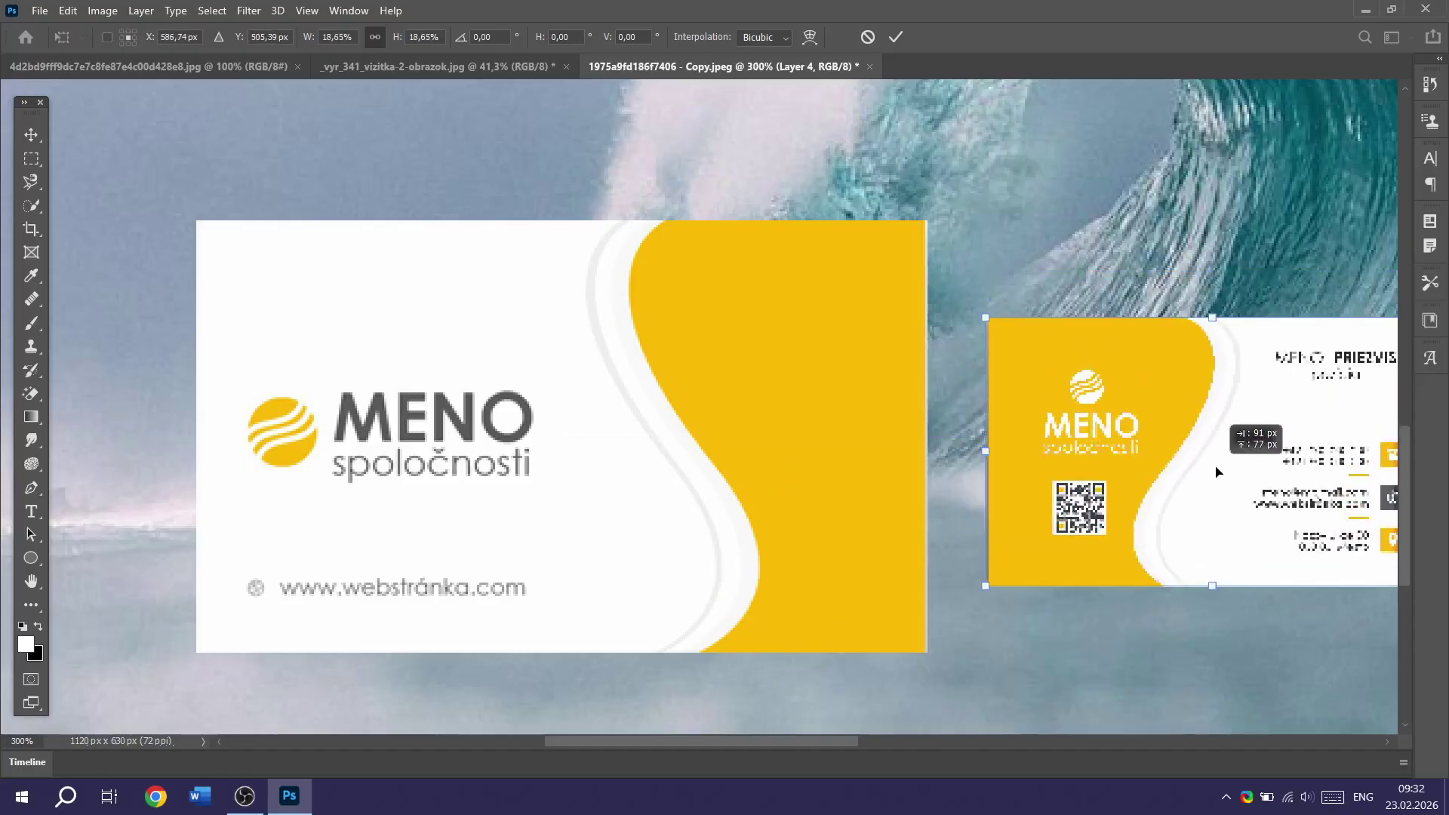
key("Return")
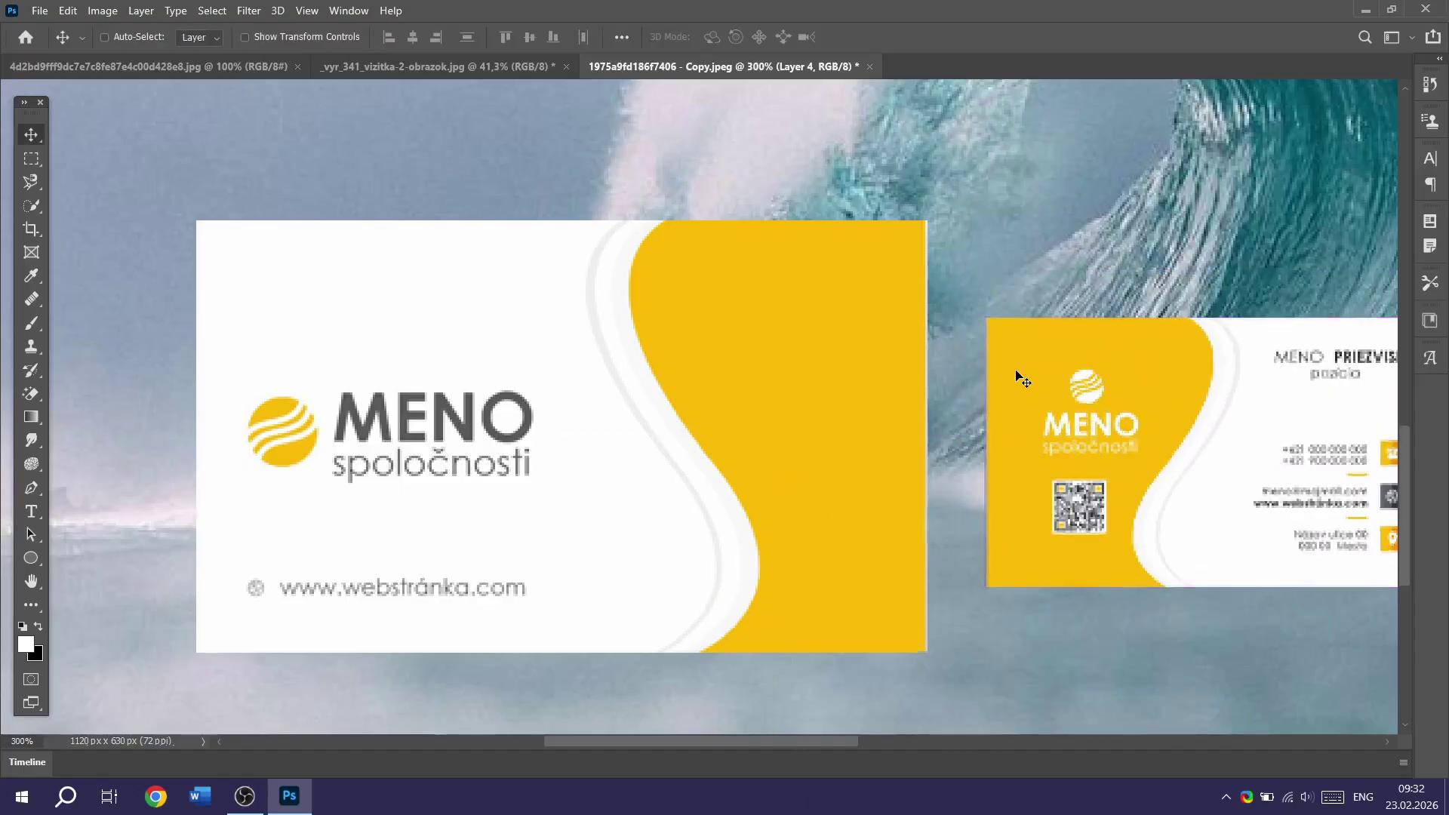
Step: Turn on Auto-Select and rearrange the cards, placing the two large ones across the upper wave image and the small one at lower left
key("ctrl+1")
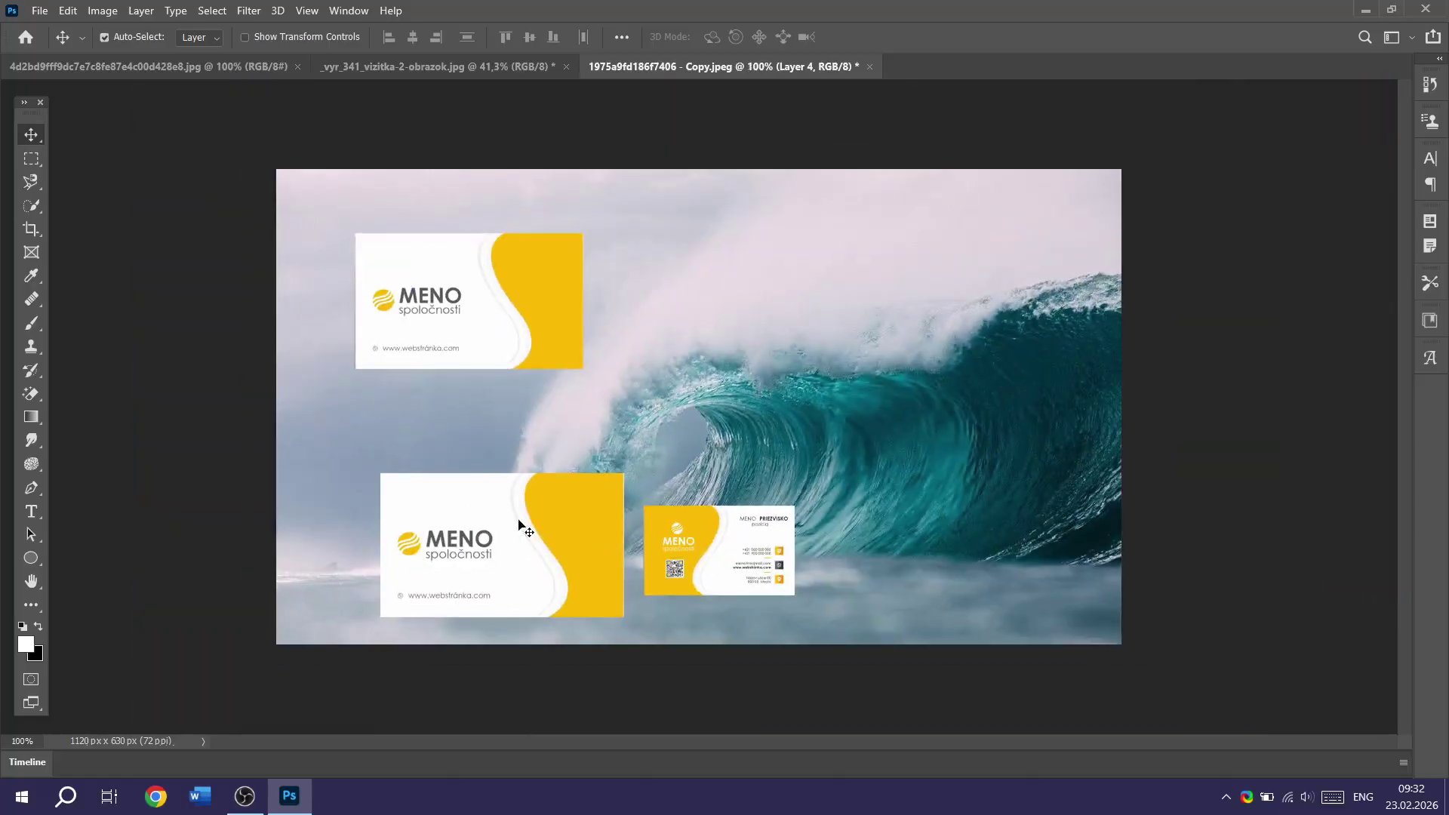
left_click_drag(524, 524, 861, 315)
left_click_drag(699, 513, 463, 456)
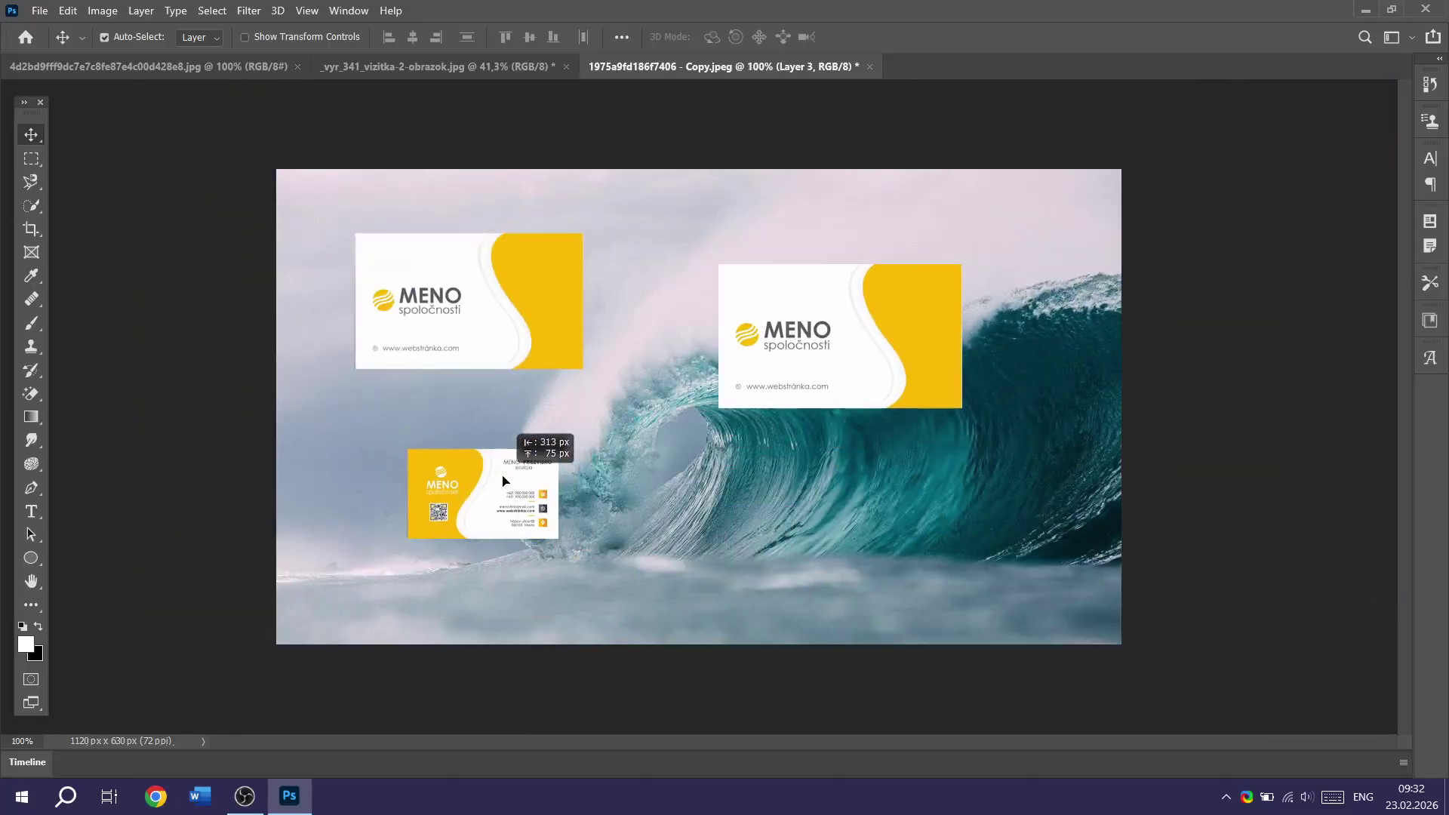
left_click_drag(453, 301, 804, 507)
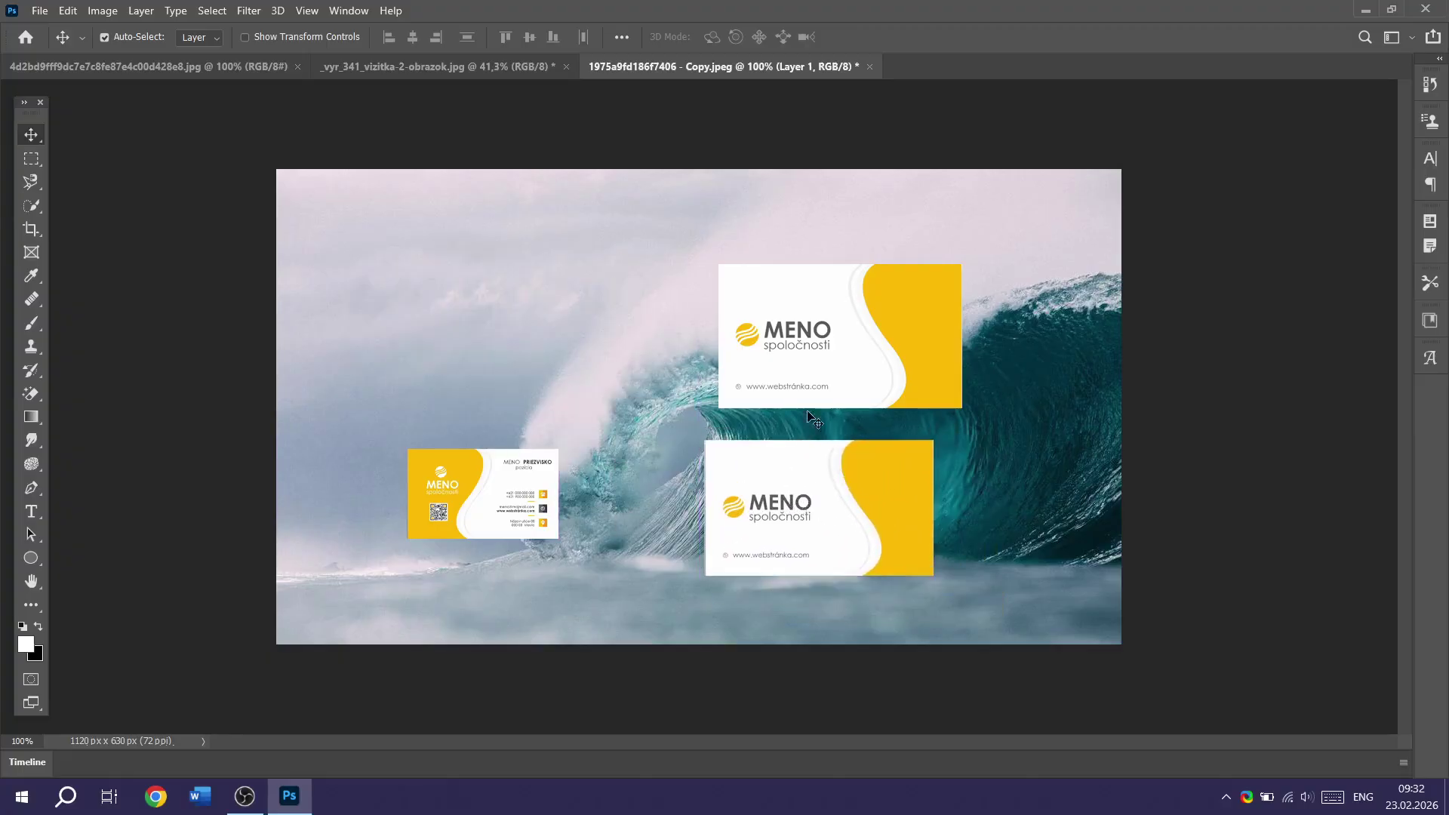
left_click_drag(826, 336, 433, 324)
left_click_drag(729, 457, 681, 265)
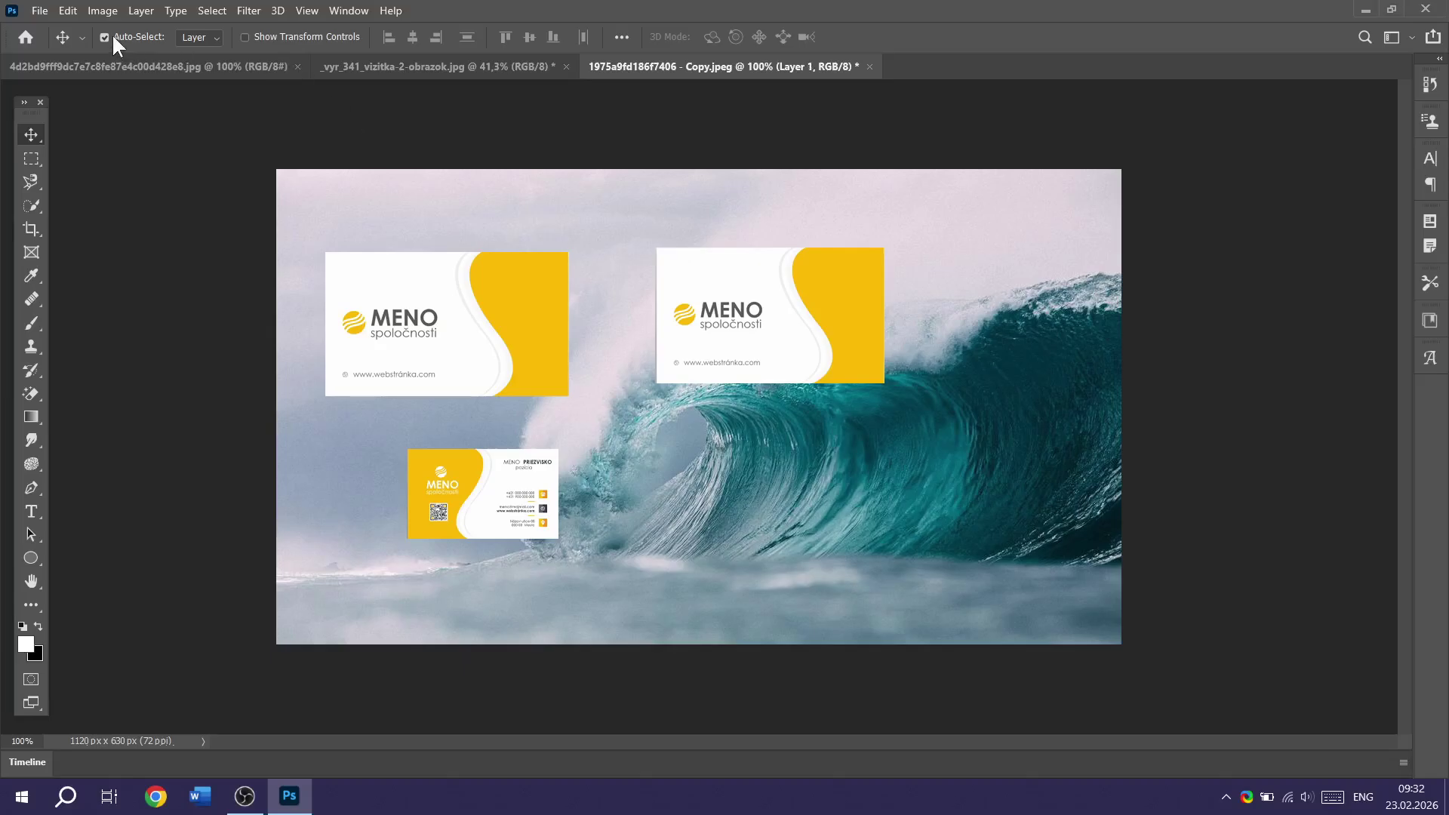
Step: Turn off Auto-Select and reposition the active card layer at the right of the upper-left card, starting the moves from different cards
left_click_drag(482, 296, 550, 303)
left_click_drag(446, 345, 572, 373)
left_click_drag(481, 492, 549, 481)
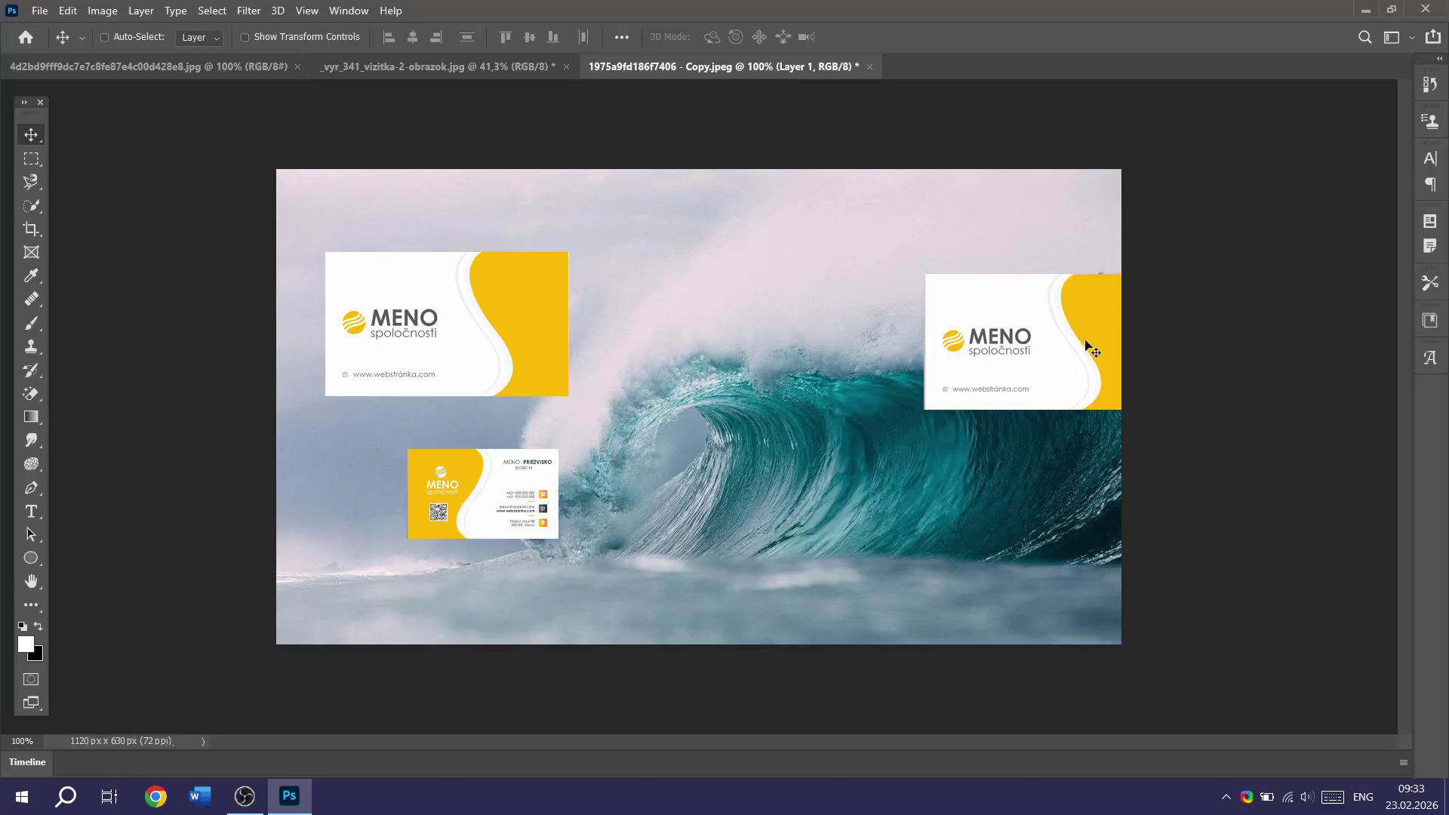
left_click_drag(1089, 348, 791, 326)
left_click_drag(533, 485, 698, 330)
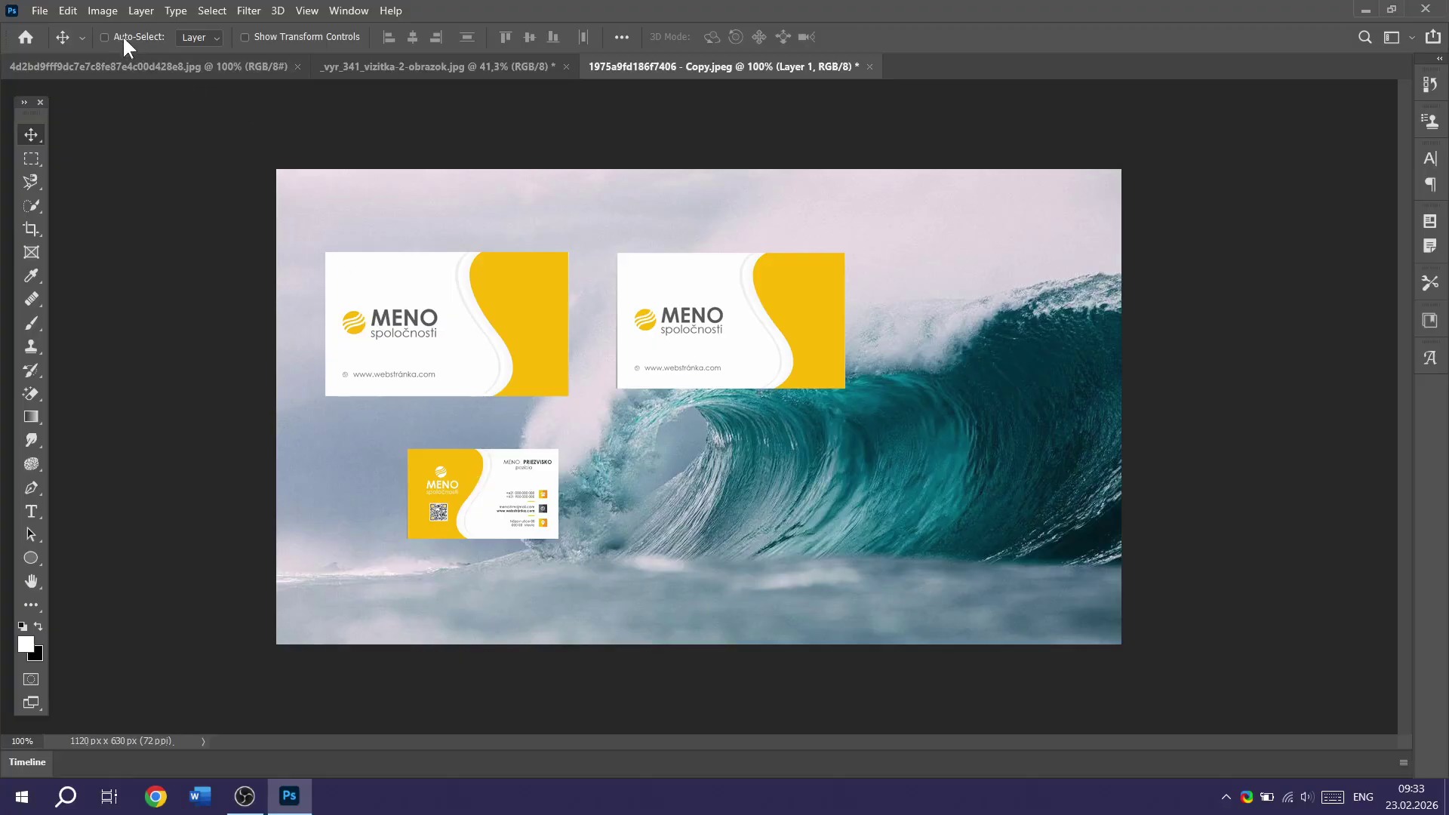
Step: Turn Auto-Select back on and arrange the small card at upper left, one large card beside it and the other below
left_click_drag(508, 281, 788, 458)
left_click_drag(526, 315, 532, 294)
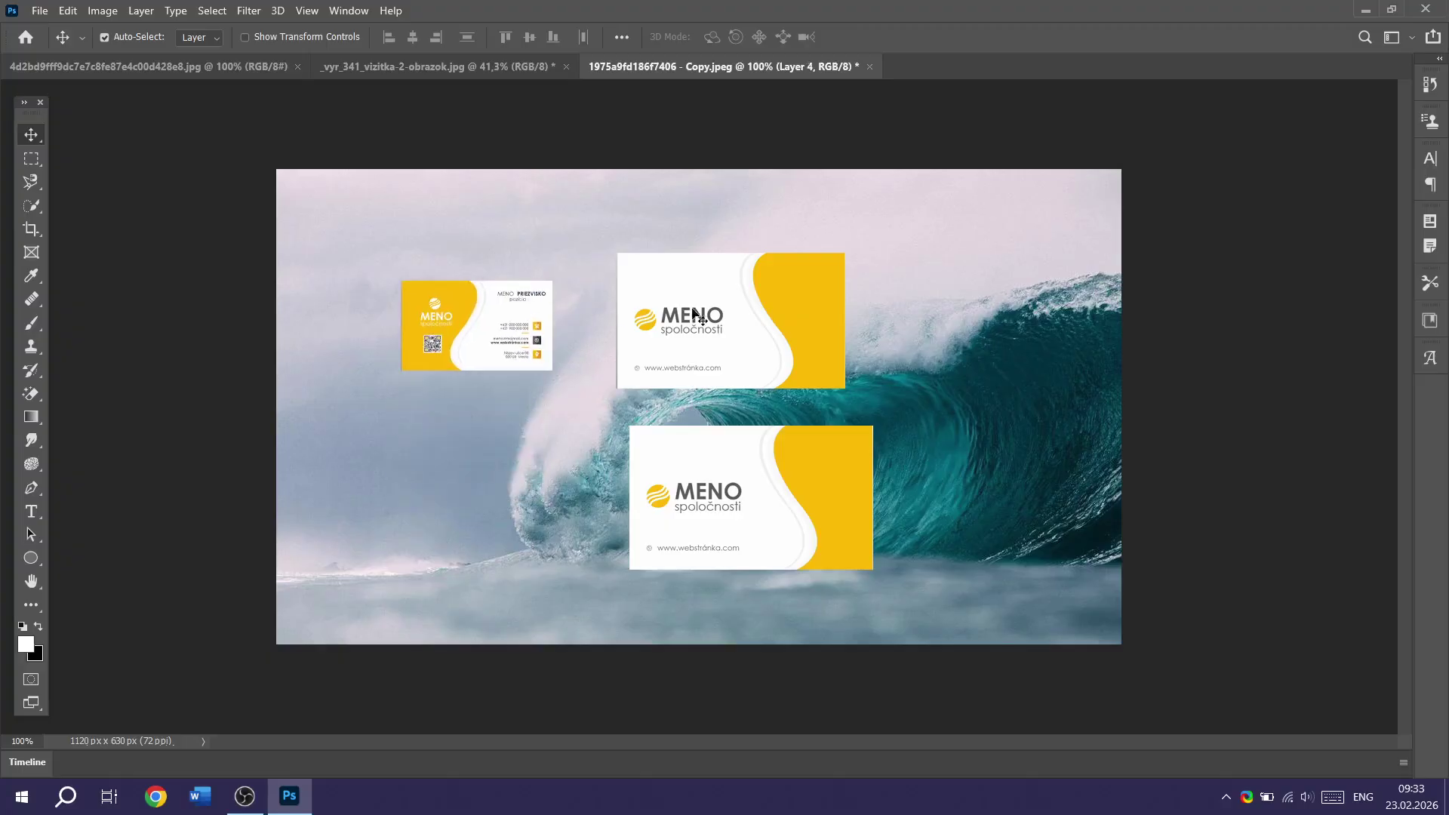
left_click_drag(703, 277, 650, 283)
left_click_drag(739, 473, 511, 480)
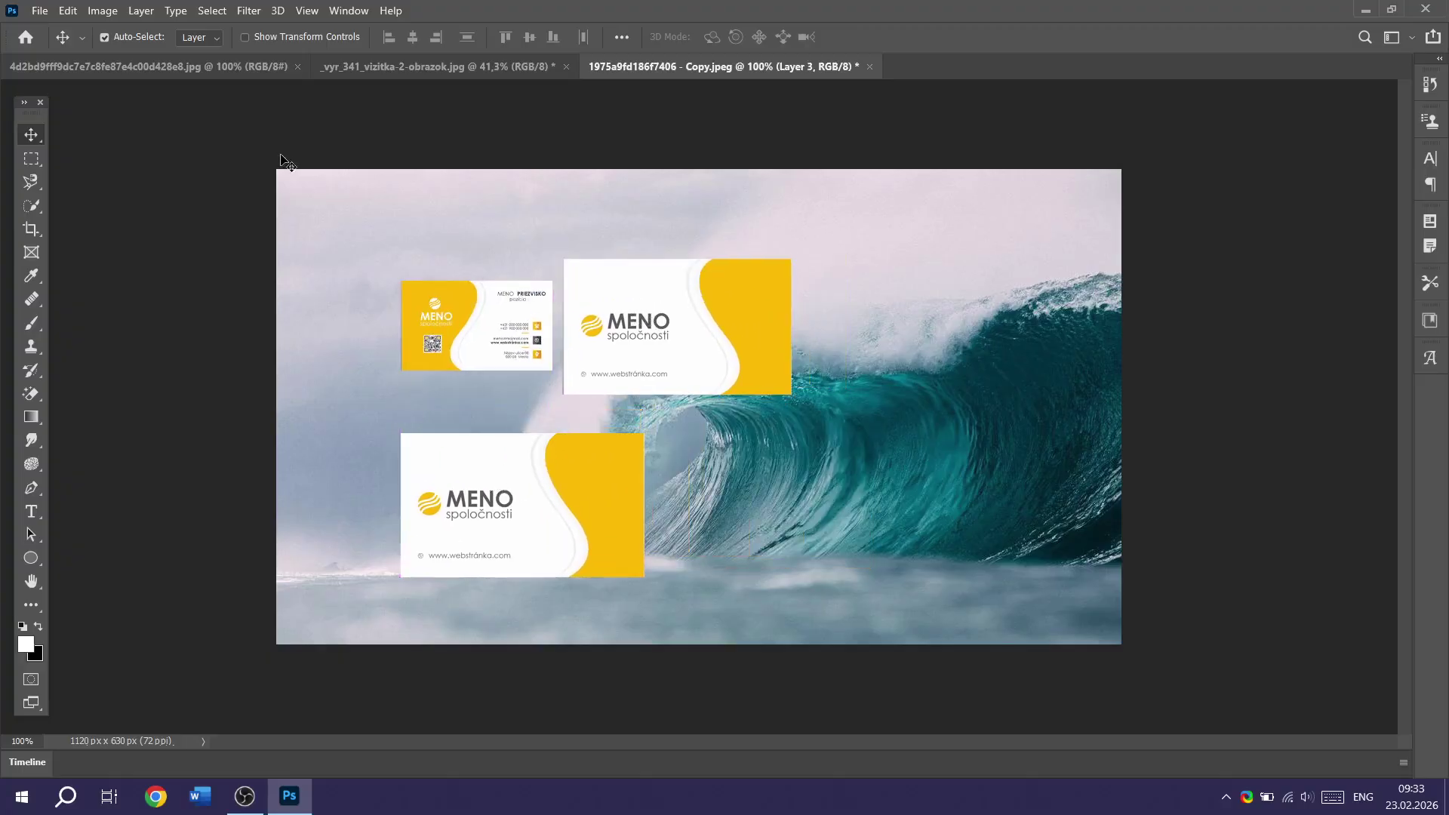
Step: Show the transform controls, scale the lower card proportionally to 98.06% and place it to the right of the upper cards
left_click(245, 37)
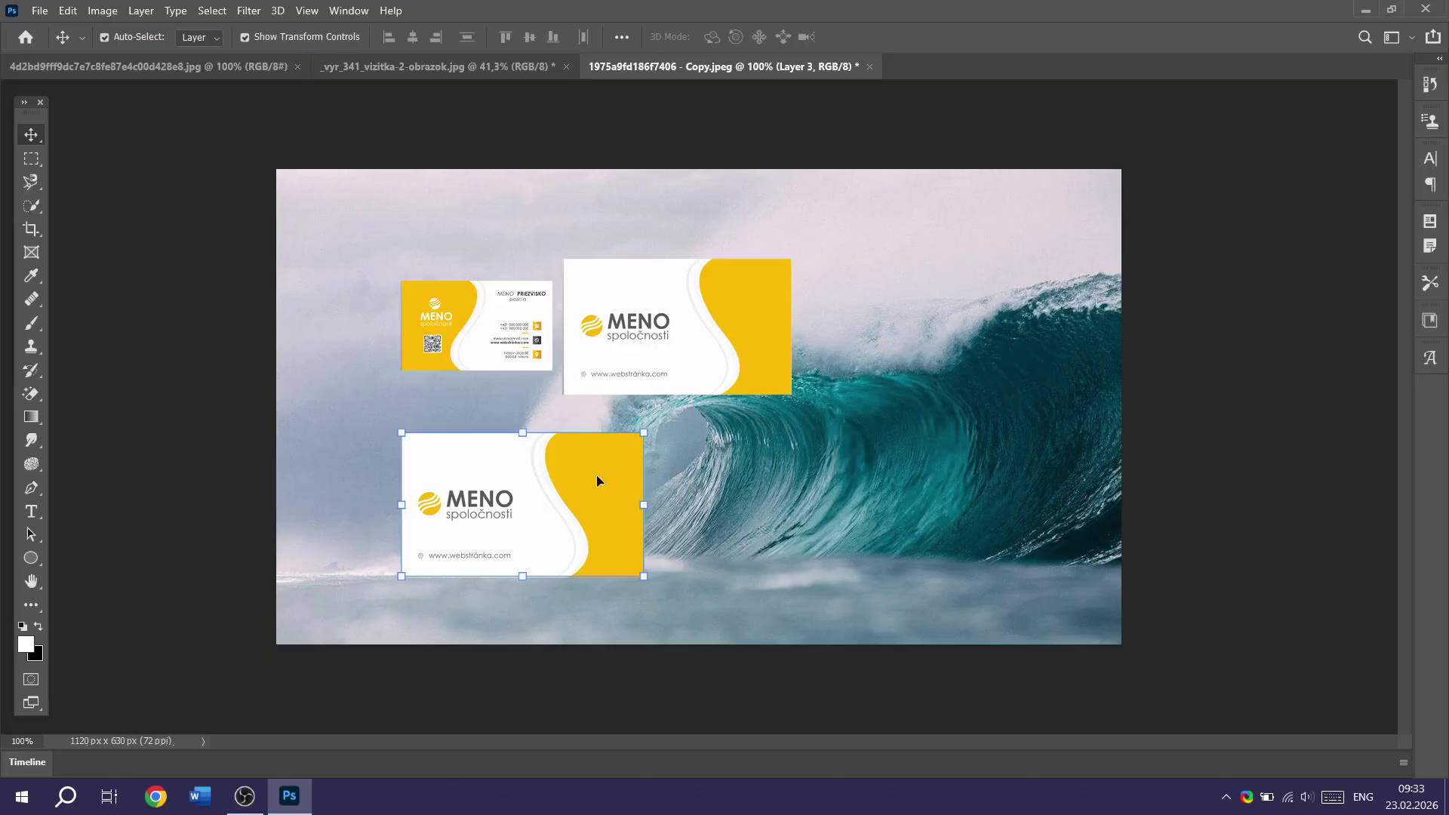
mouse_move(643, 430)
left_mouse_down()
mouse_move(695, 399)
mouse_move(639, 436)
left_mouse_up()
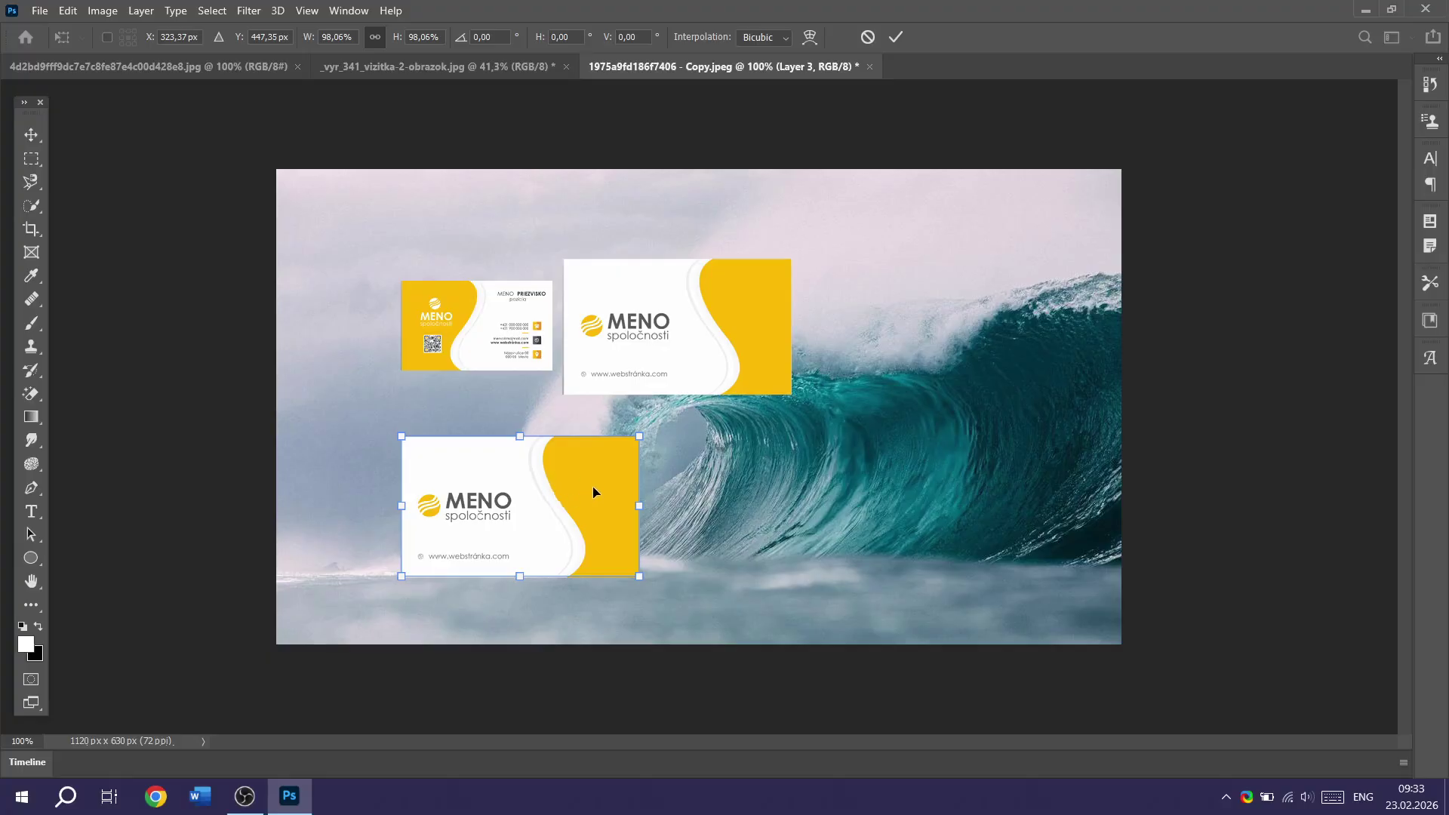
left_click_drag(613, 502, 1038, 326)
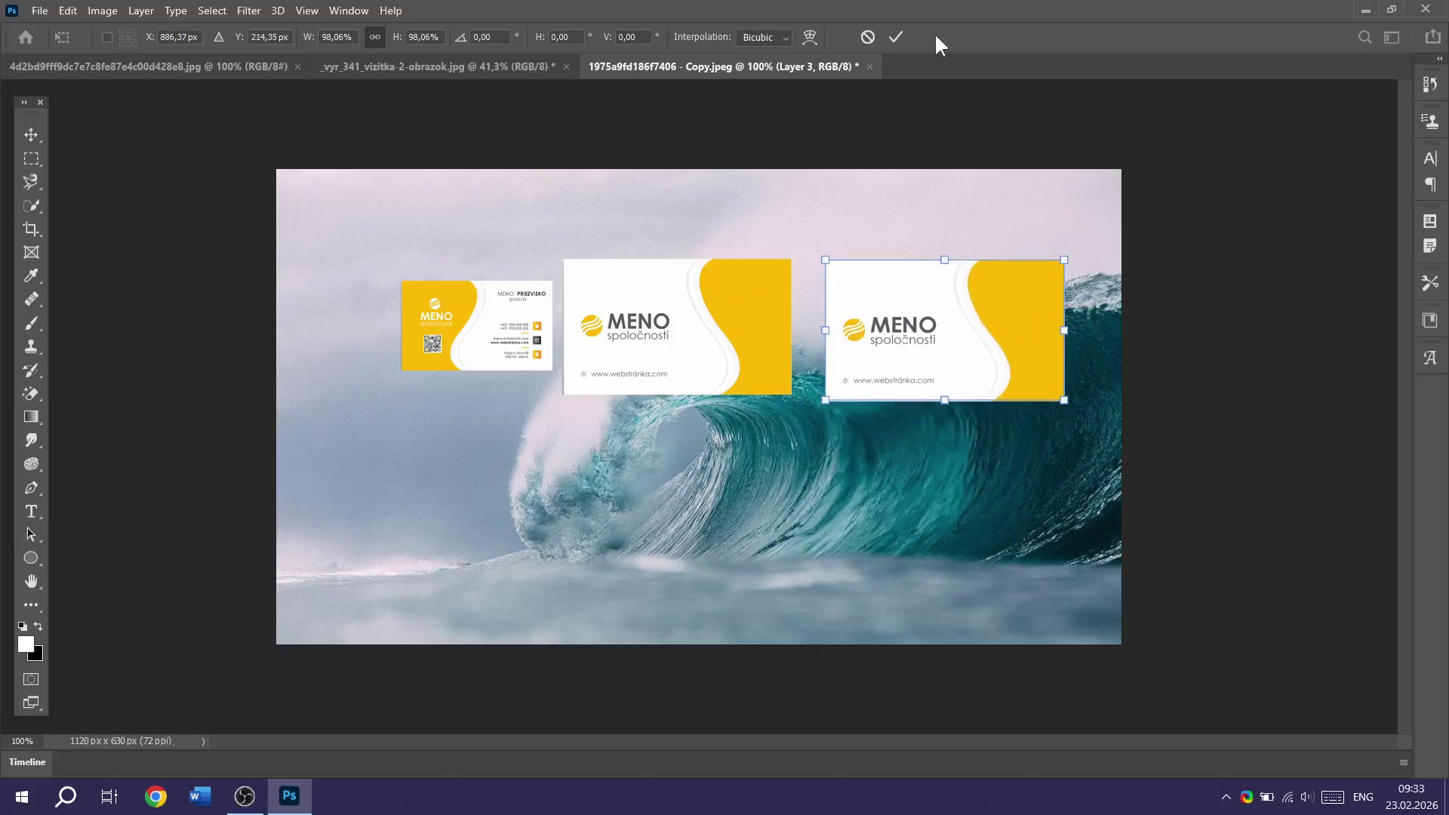
left_click(893, 36)
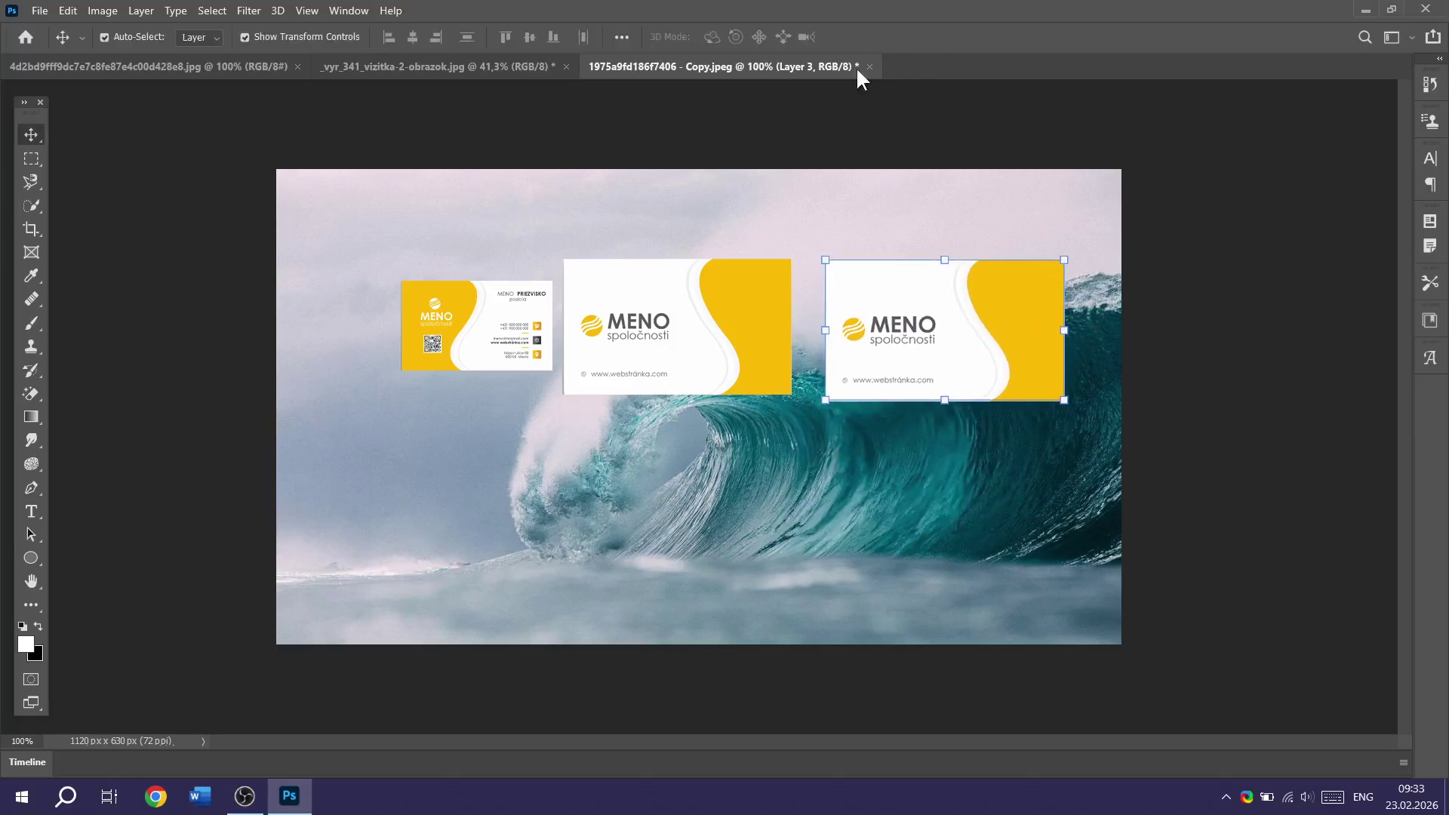
Step: Hide the transform controls and move the middle card below the small card and the right card beside the small card
left_click(245, 36)
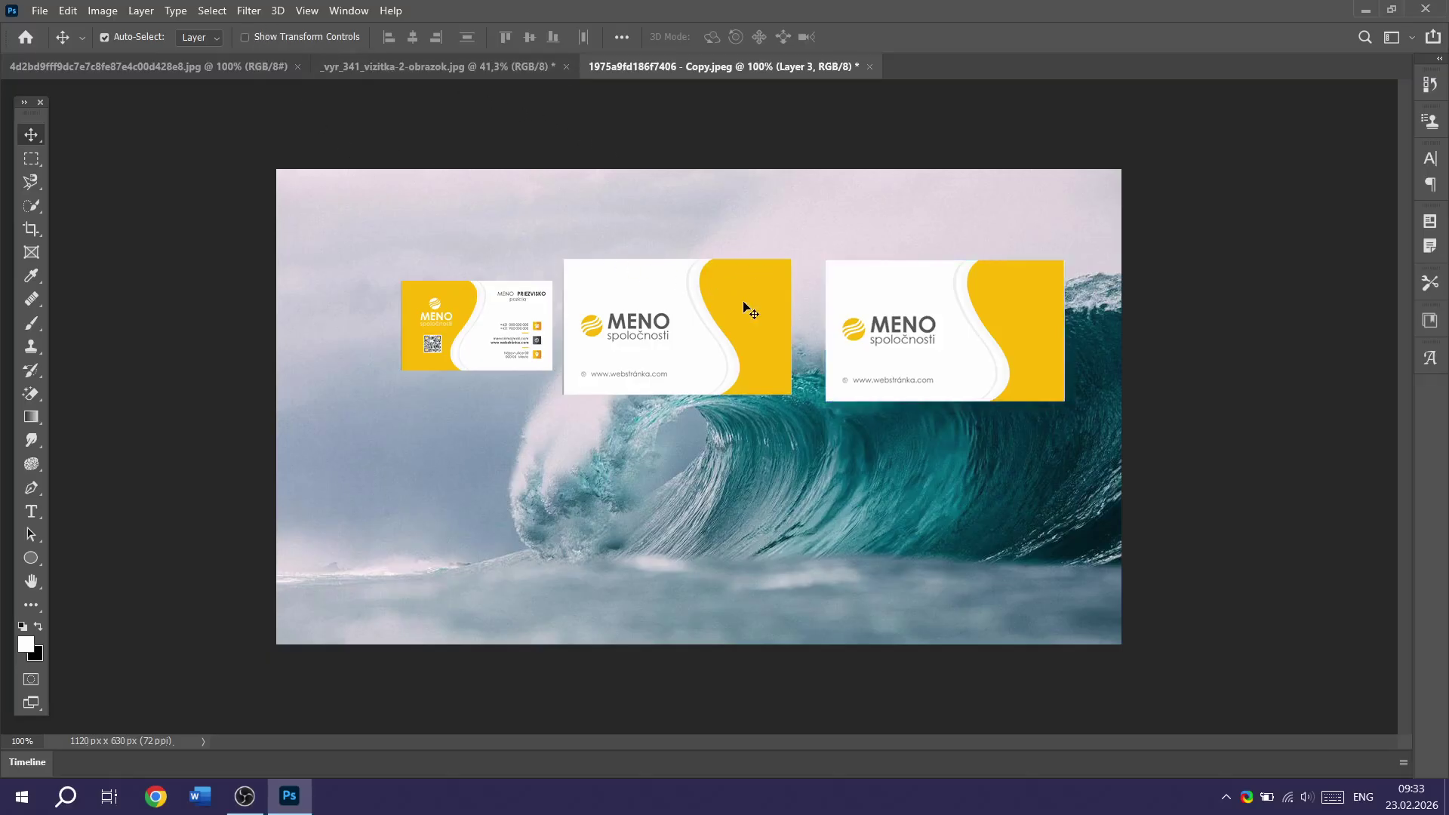
left_click_drag(744, 307, 593, 441)
left_click_drag(986, 350, 741, 323)
Step: Make successive rectangular marquee selections on the cards, ending with the yellow right part of the upper large card
left_click(30, 157)
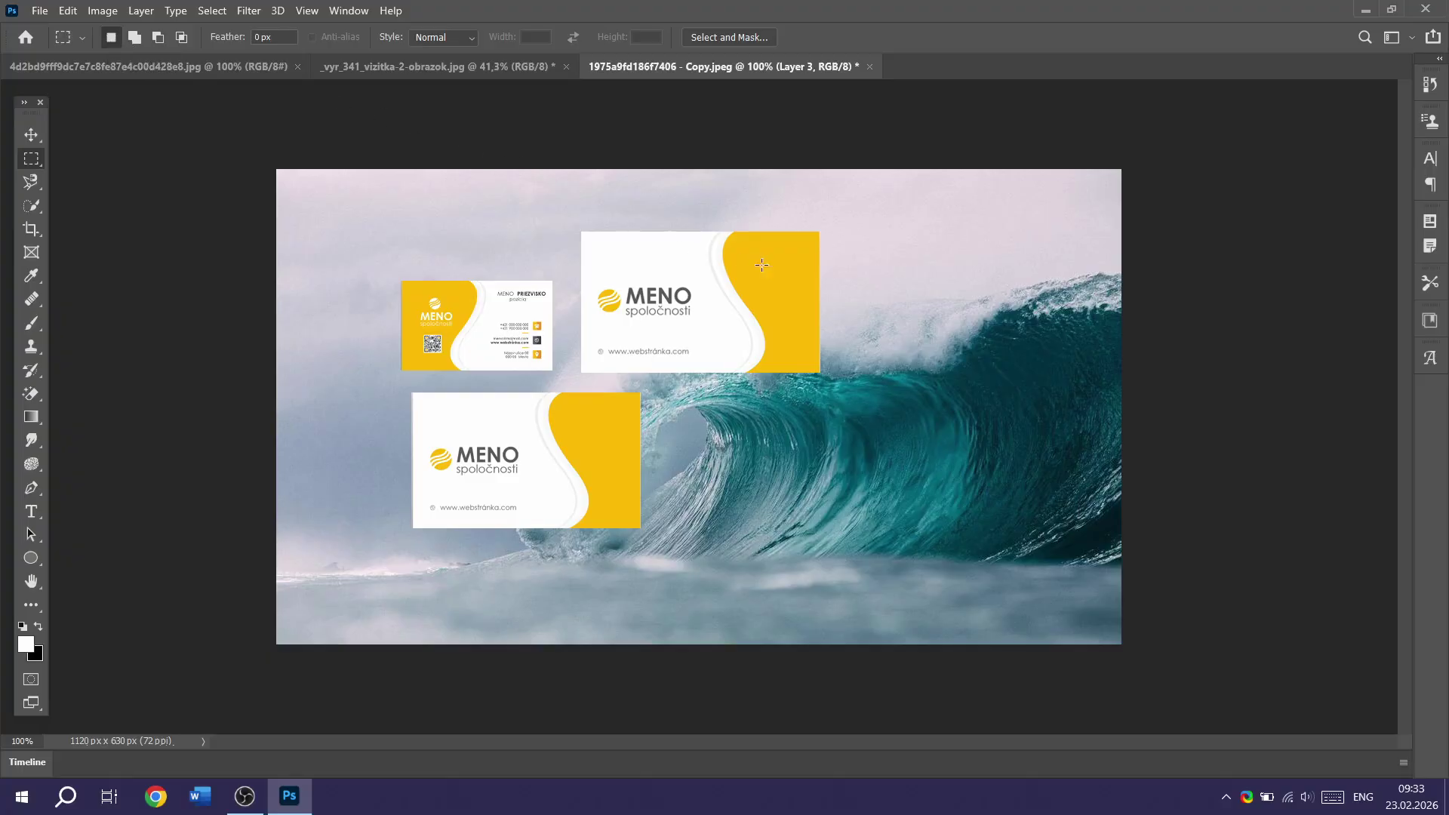
left_click_drag(694, 232, 818, 372)
left_click_drag(406, 287, 515, 381)
left_click_drag(713, 233, 818, 374)
Step: Set the marquee to Add to selection and add several separate rectangles across all three cards
left_click(135, 35)
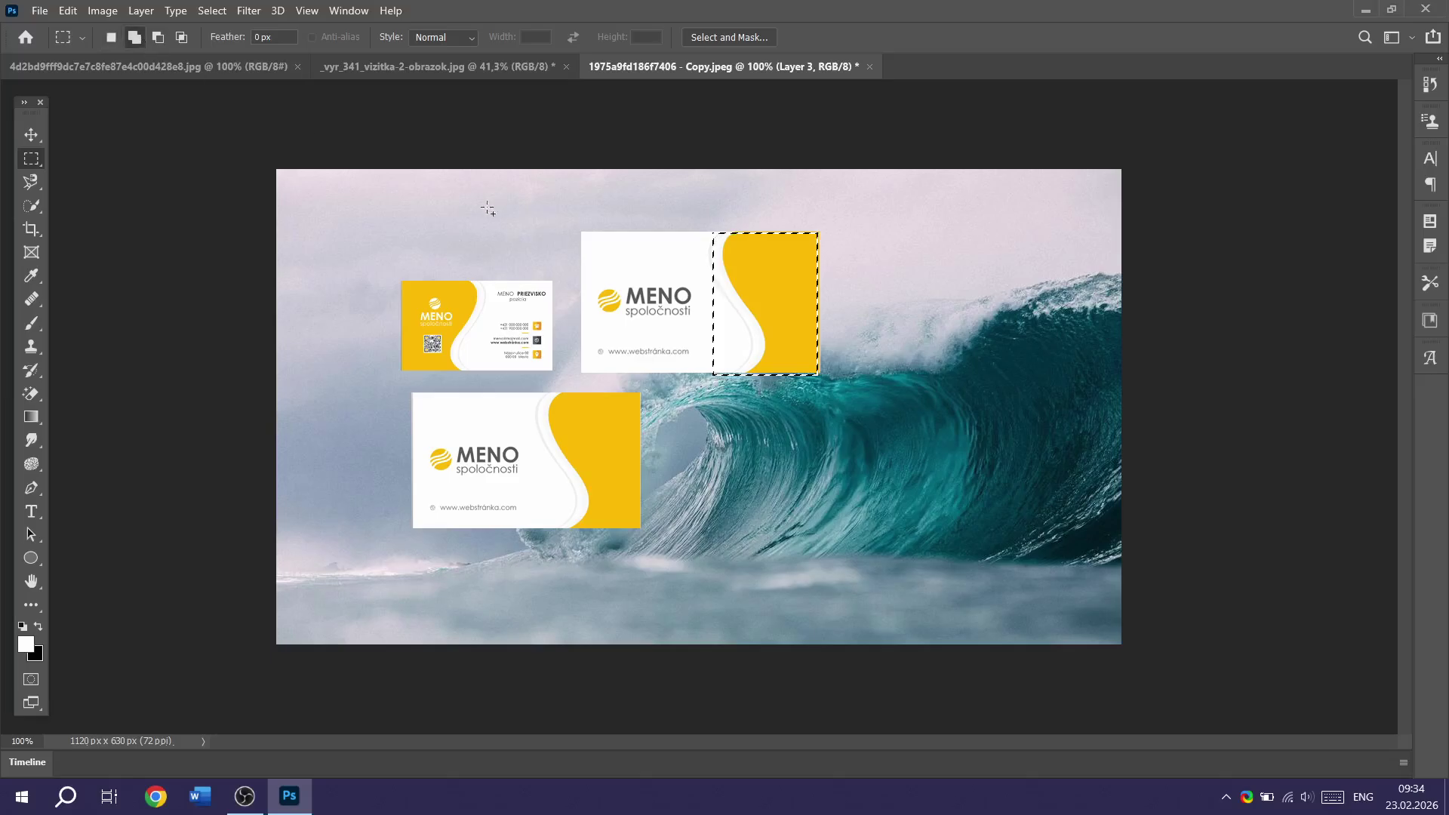
left_click_drag(587, 238, 652, 317)
left_click_drag(423, 295, 537, 338)
left_click_drag(425, 409, 480, 450)
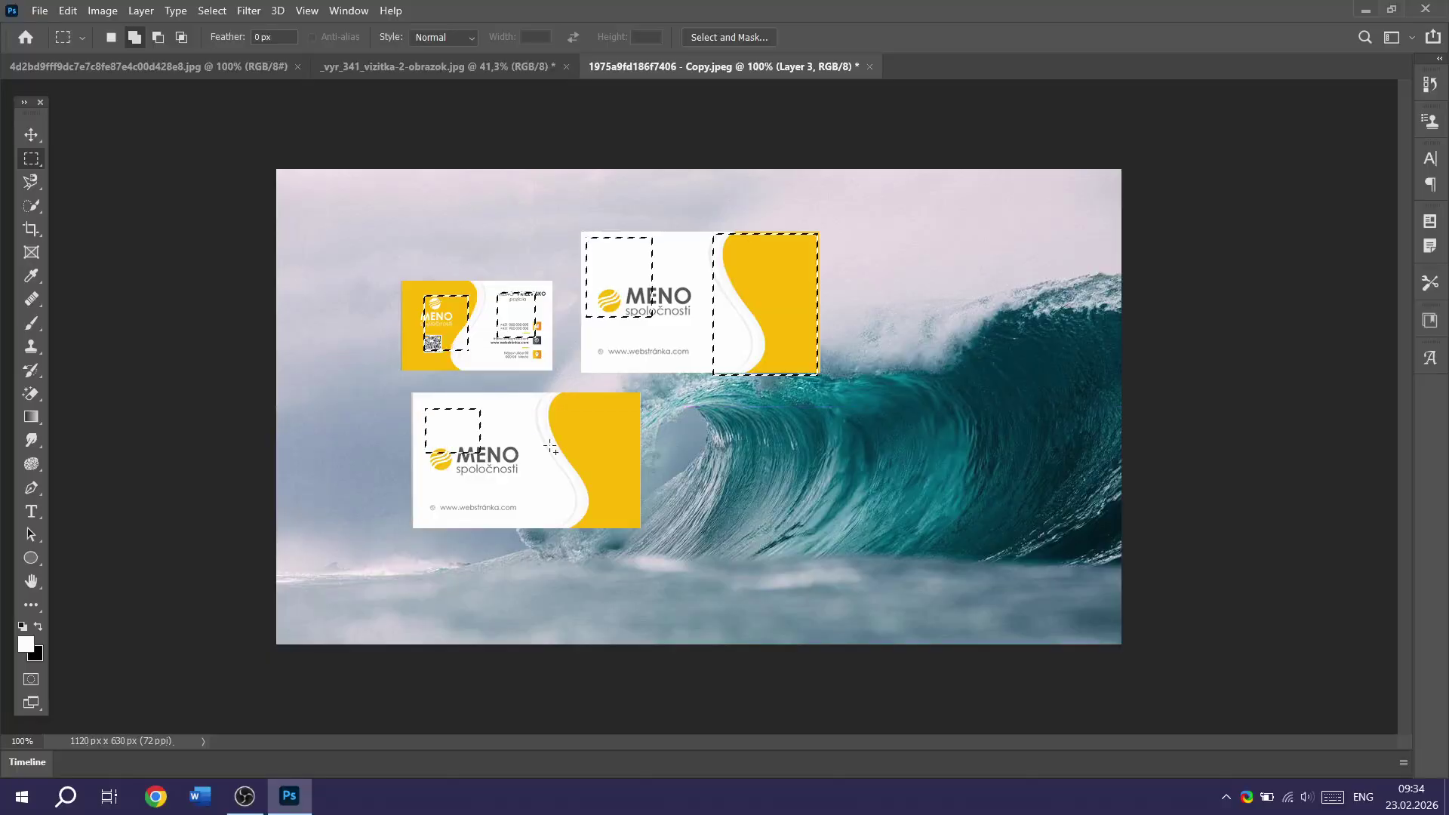
left_click_drag(560, 423, 612, 453)
left_click_drag(427, 488, 505, 519)
left_click_drag(541, 470, 605, 511)
Step: Move the selected card parts with the Move tool from the upper and lower large cards, undoing each move
left_click(35, 135)
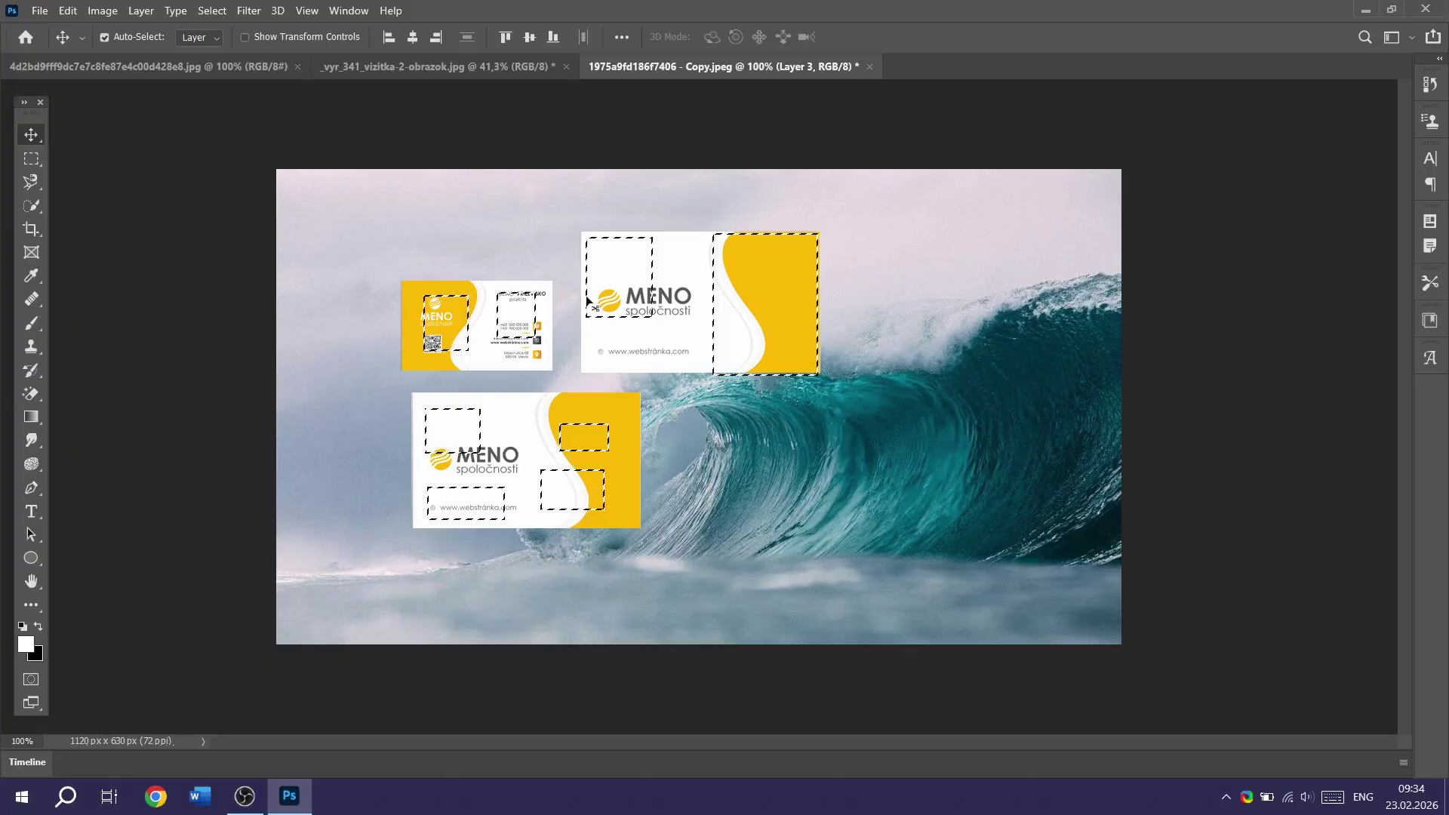
left_click_drag(613, 247, 713, 313)
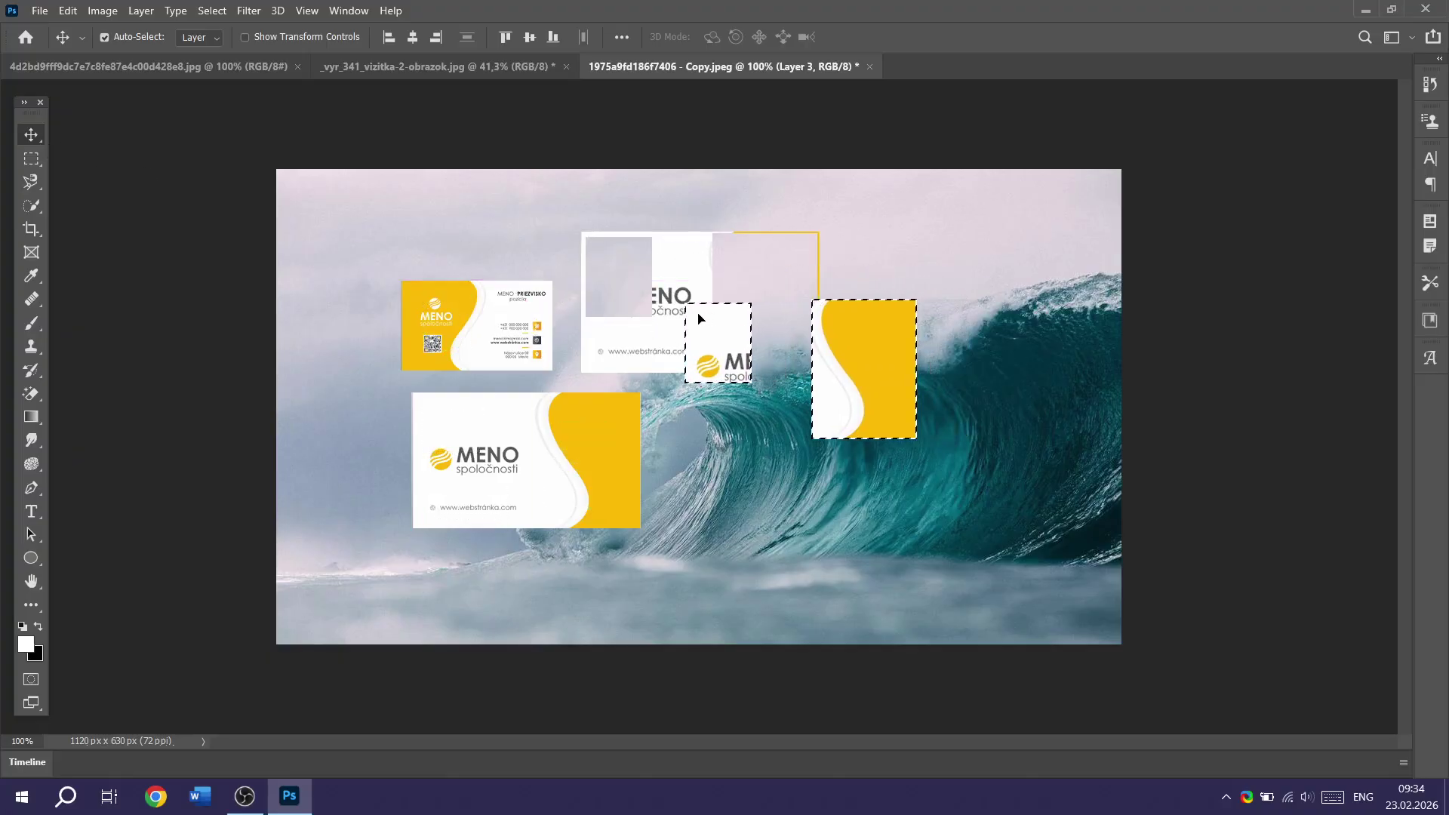
key("ctrl+z")
left_click_drag(447, 426, 538, 439)
key("ctrl+z")
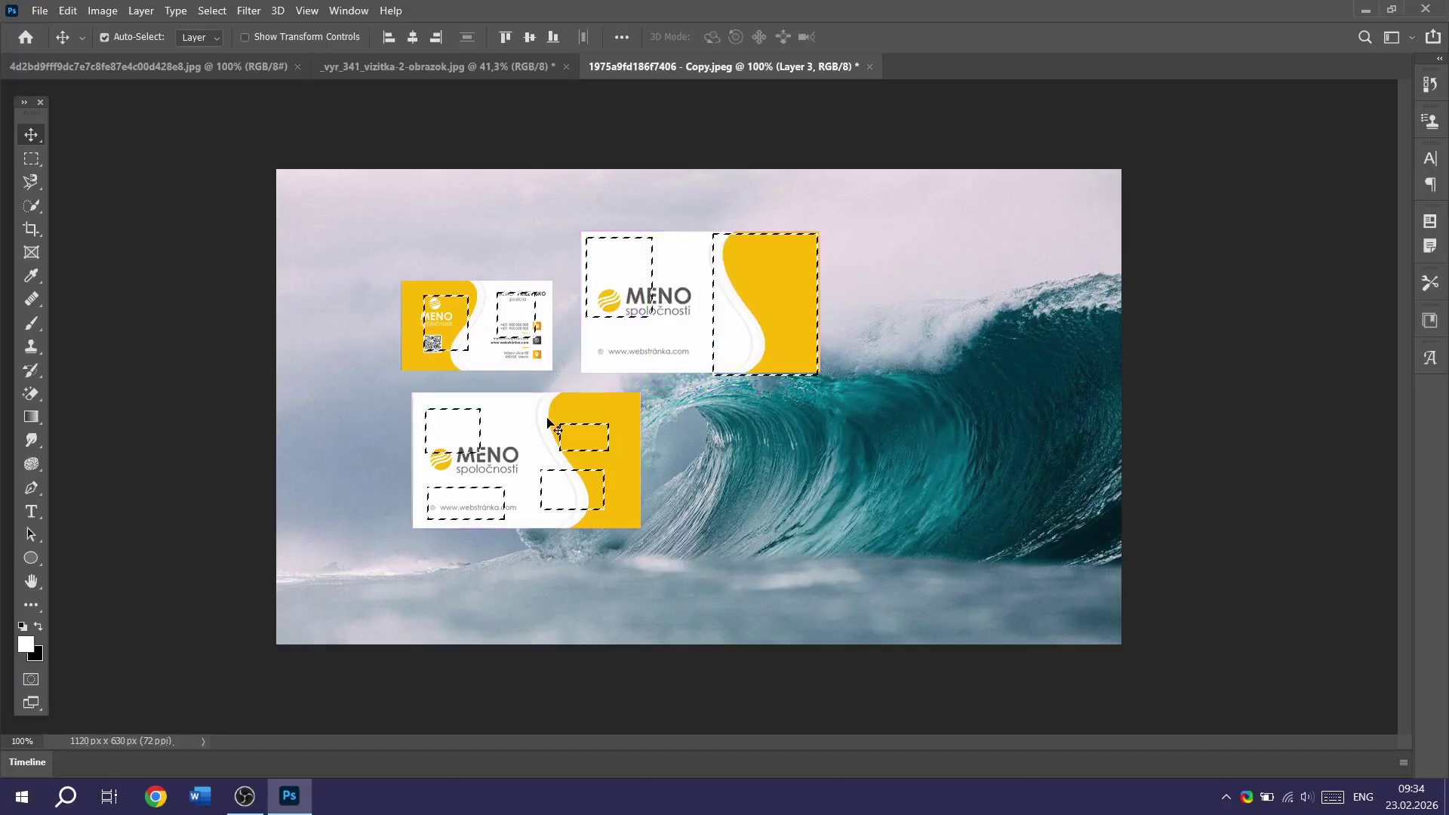
Step: Clear the selection, return to the Rectangular Marquee and open the jungle table image 1b7d6b1e9dddb2910e4f7431859b49d3
key("ctrl+d")
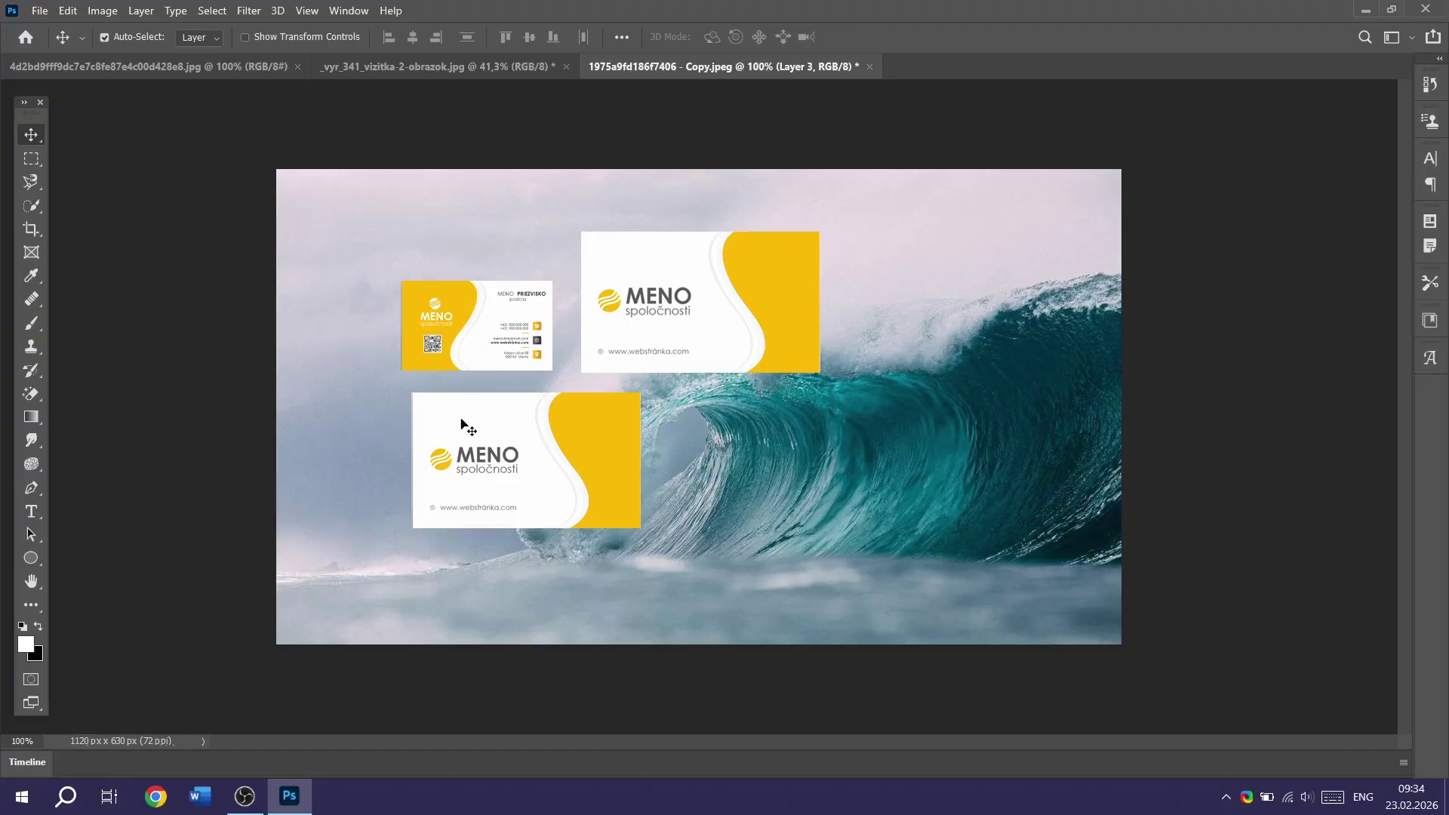
left_click(39, 152)
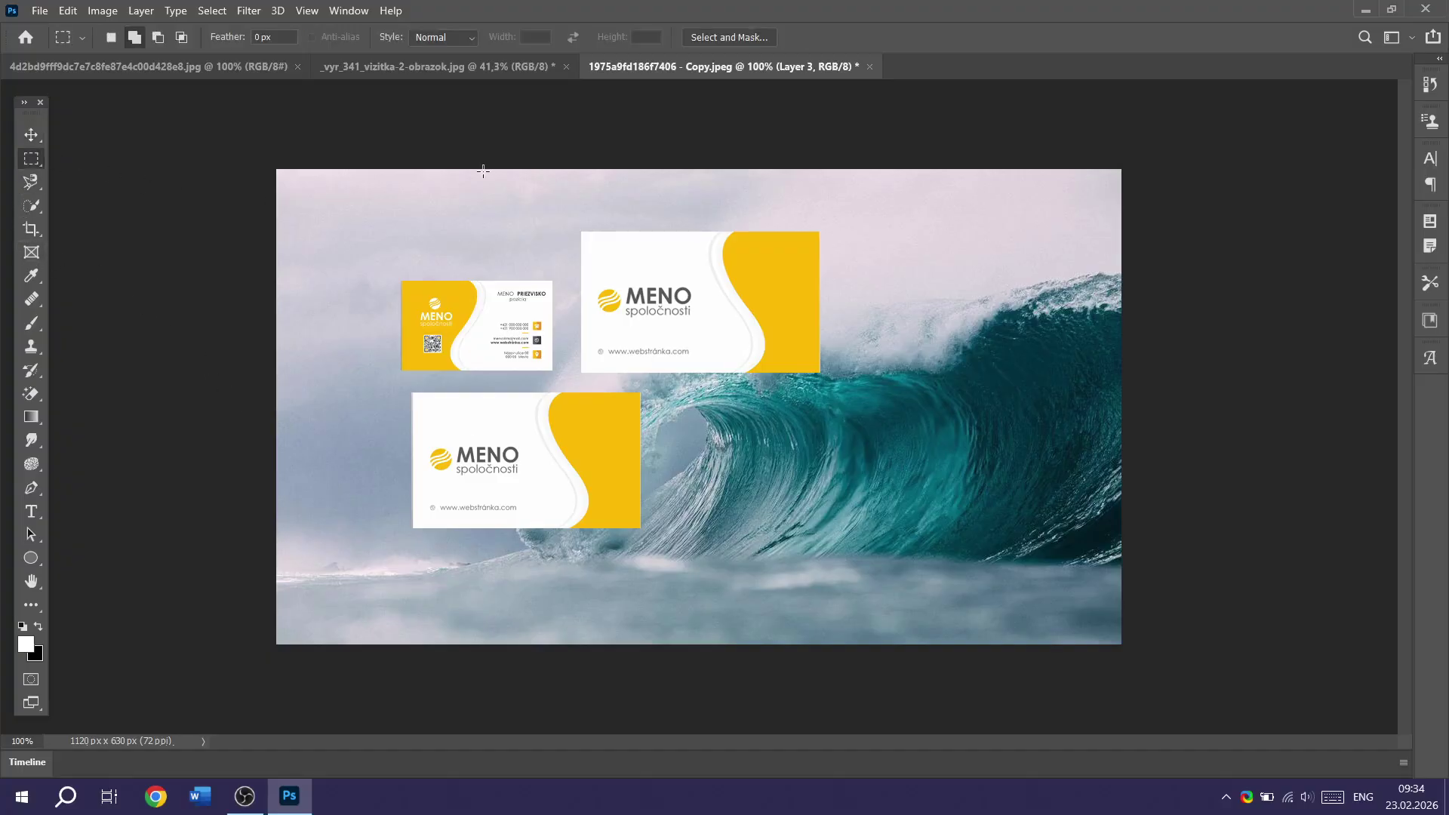
key("ctrl+o")
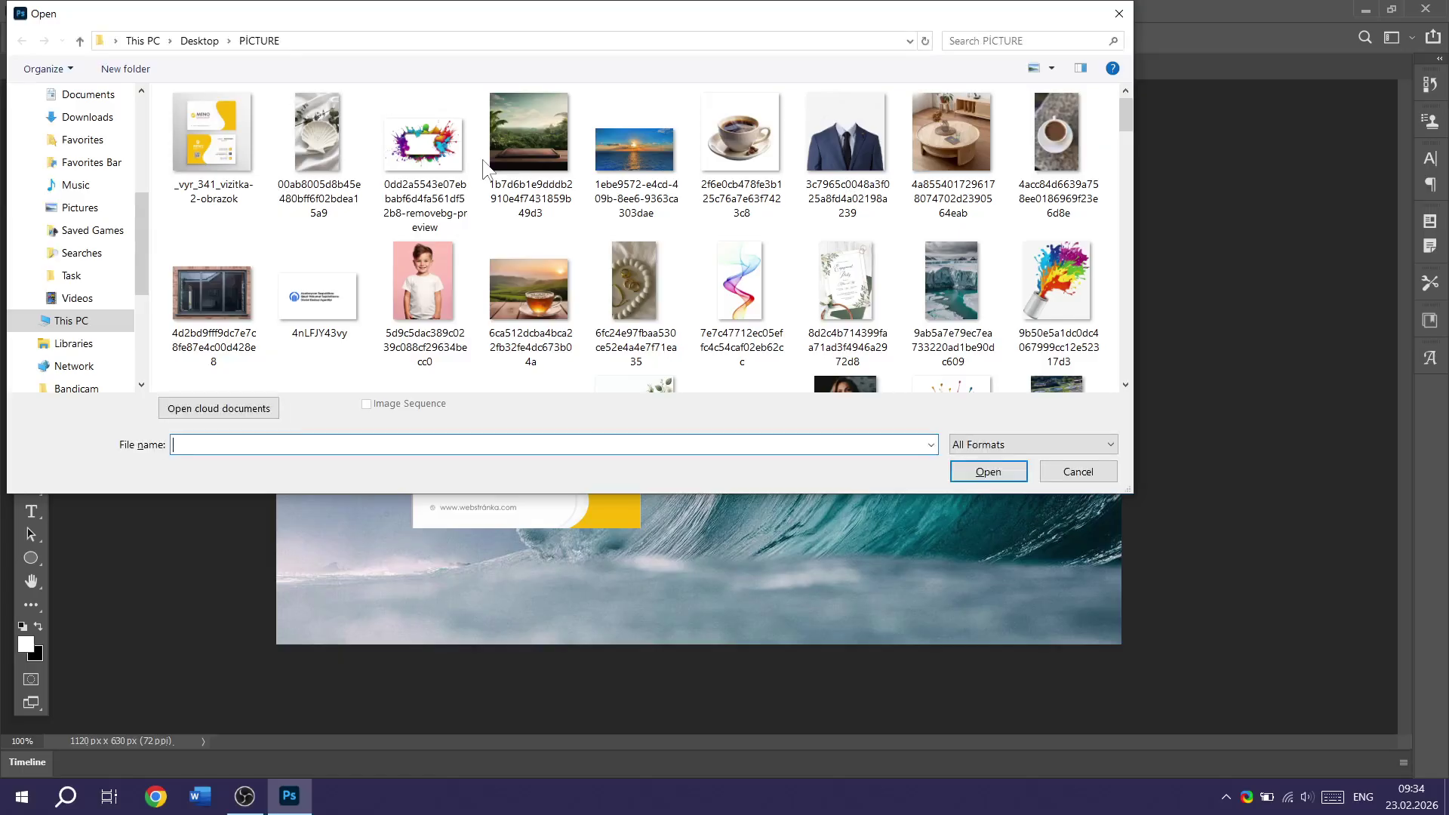
double_click(563, 150)
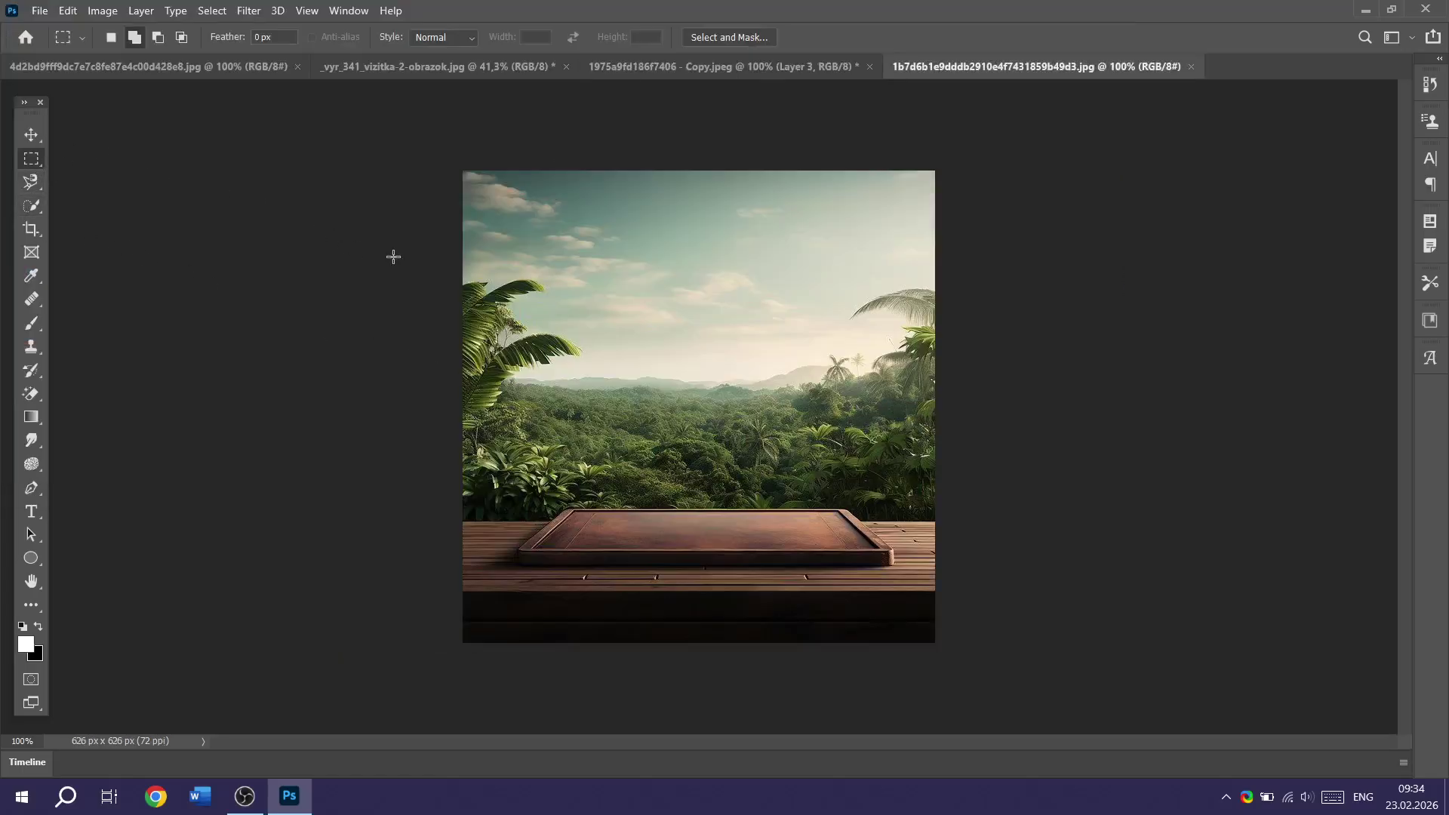
Step: Build one selection of six rectangles: two in the sky, three across the forest and one on the table's left side
left_click_drag(534, 242, 620, 327)
left_click_drag(696, 229, 807, 349, "shift")
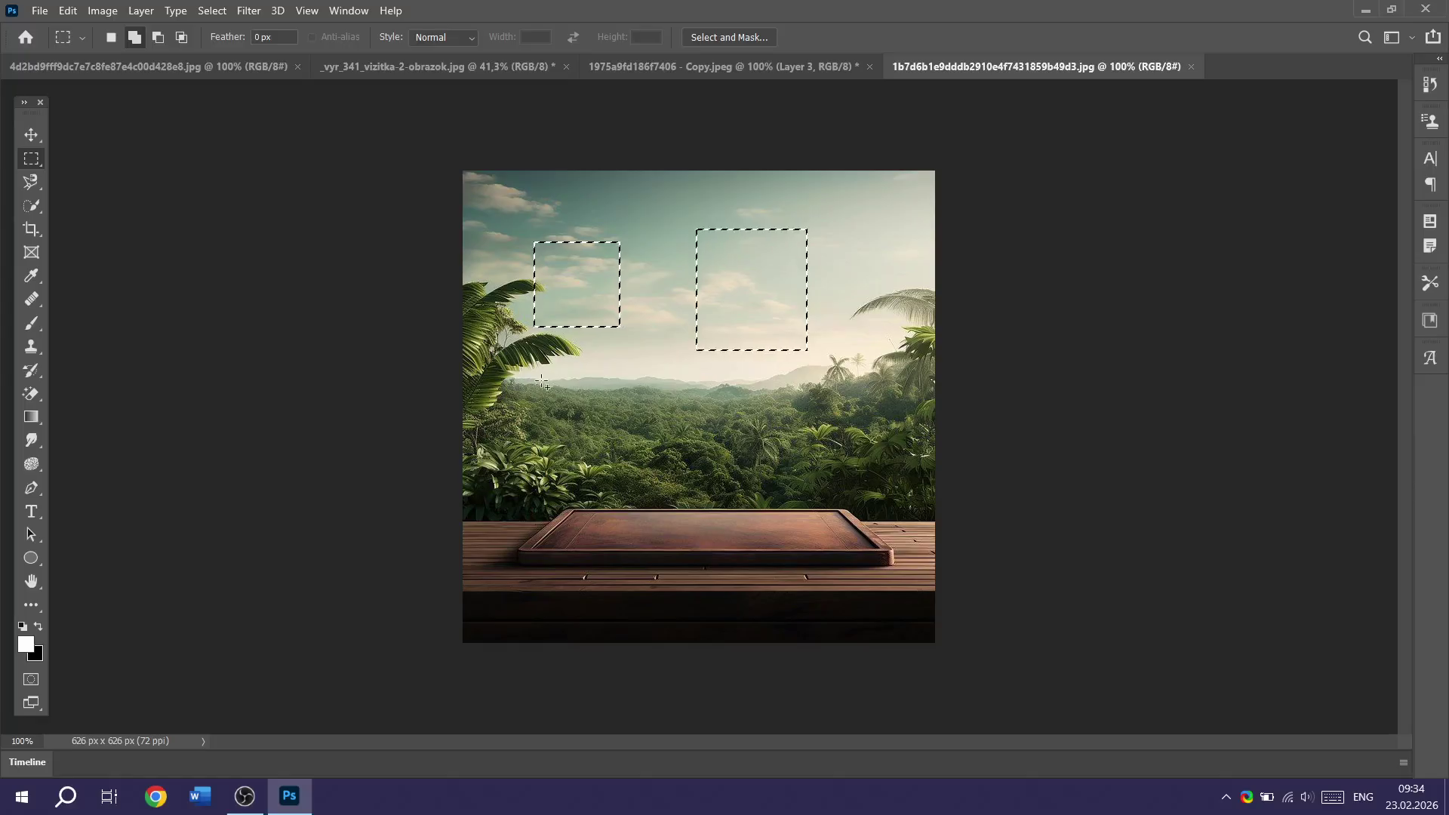
left_click_drag(540, 381, 602, 477, "shift")
left_click_drag(687, 387, 747, 484, "shift")
left_click_drag(808, 379, 872, 471, "shift")
left_click_drag(535, 533, 613, 589, "shift")
Step: Shift the six selected areas of the jungle image with the Move tool and undo the shift
left_click(31, 135)
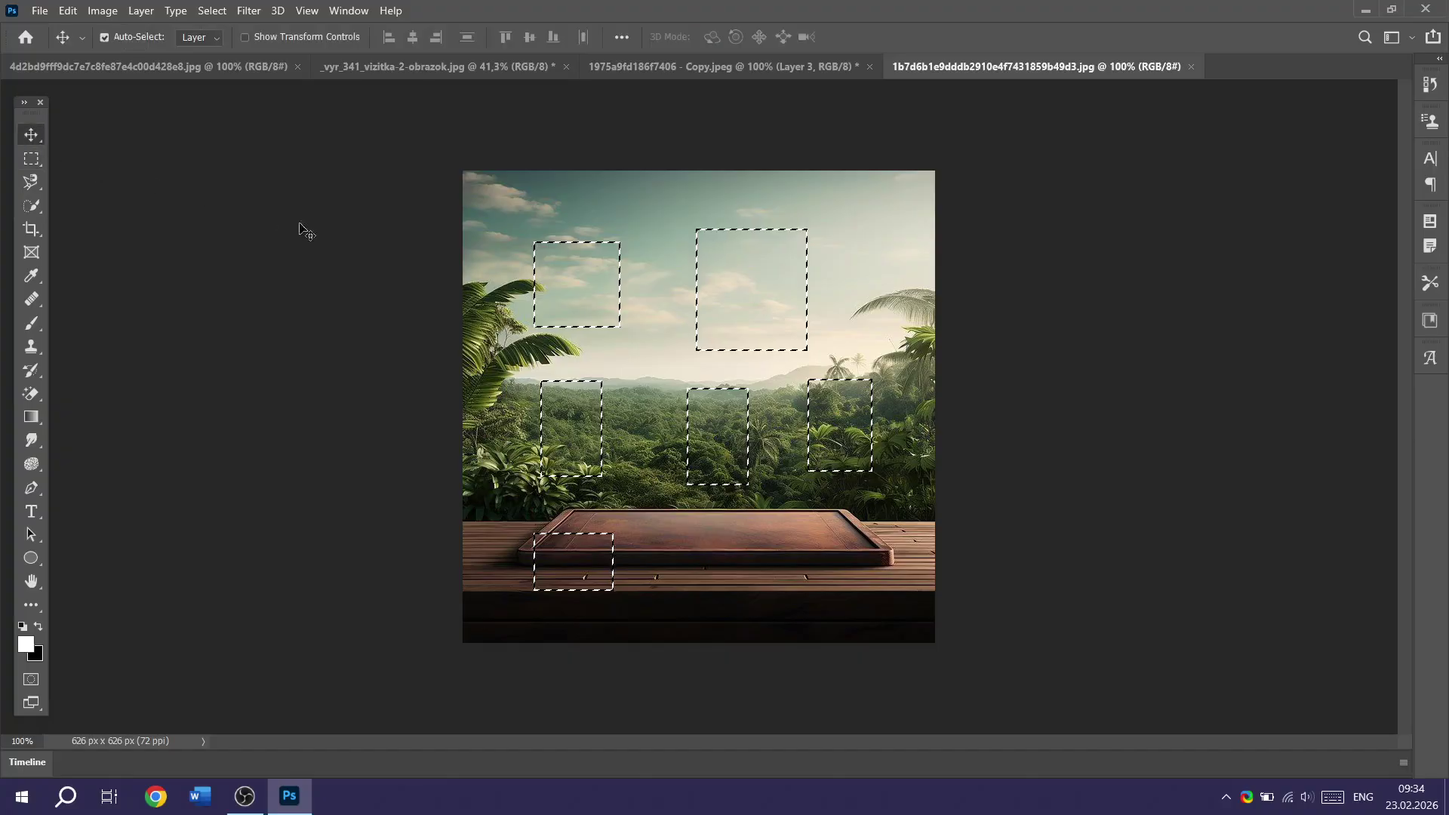
left_click_drag(581, 270, 575, 317)
key("ctrl+z")
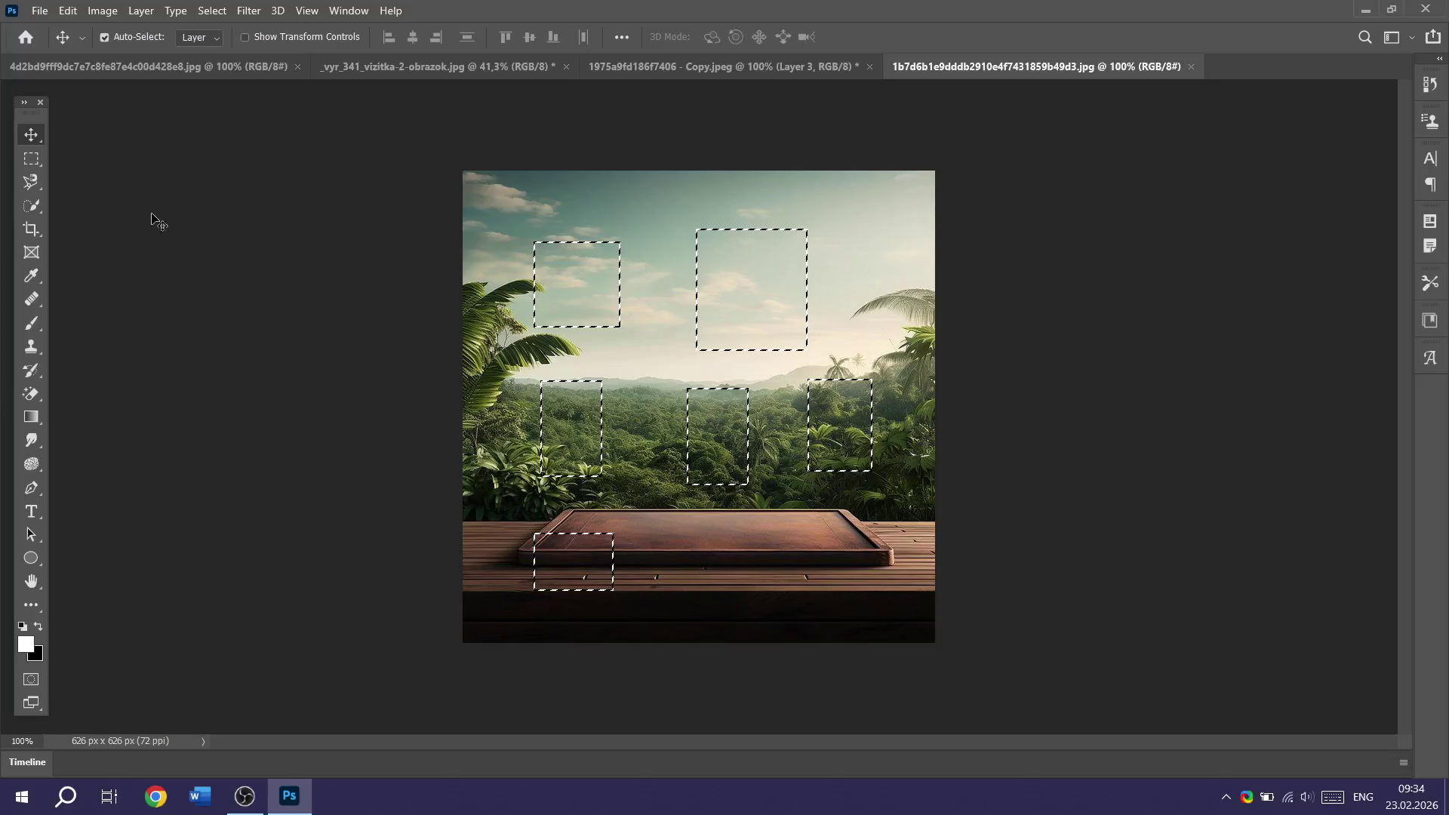
Step: Subtract a rectangle of about 129 × 149 px overlapping the right sky and forest selections, and another overlapping the left sky selection
left_click(31, 159)
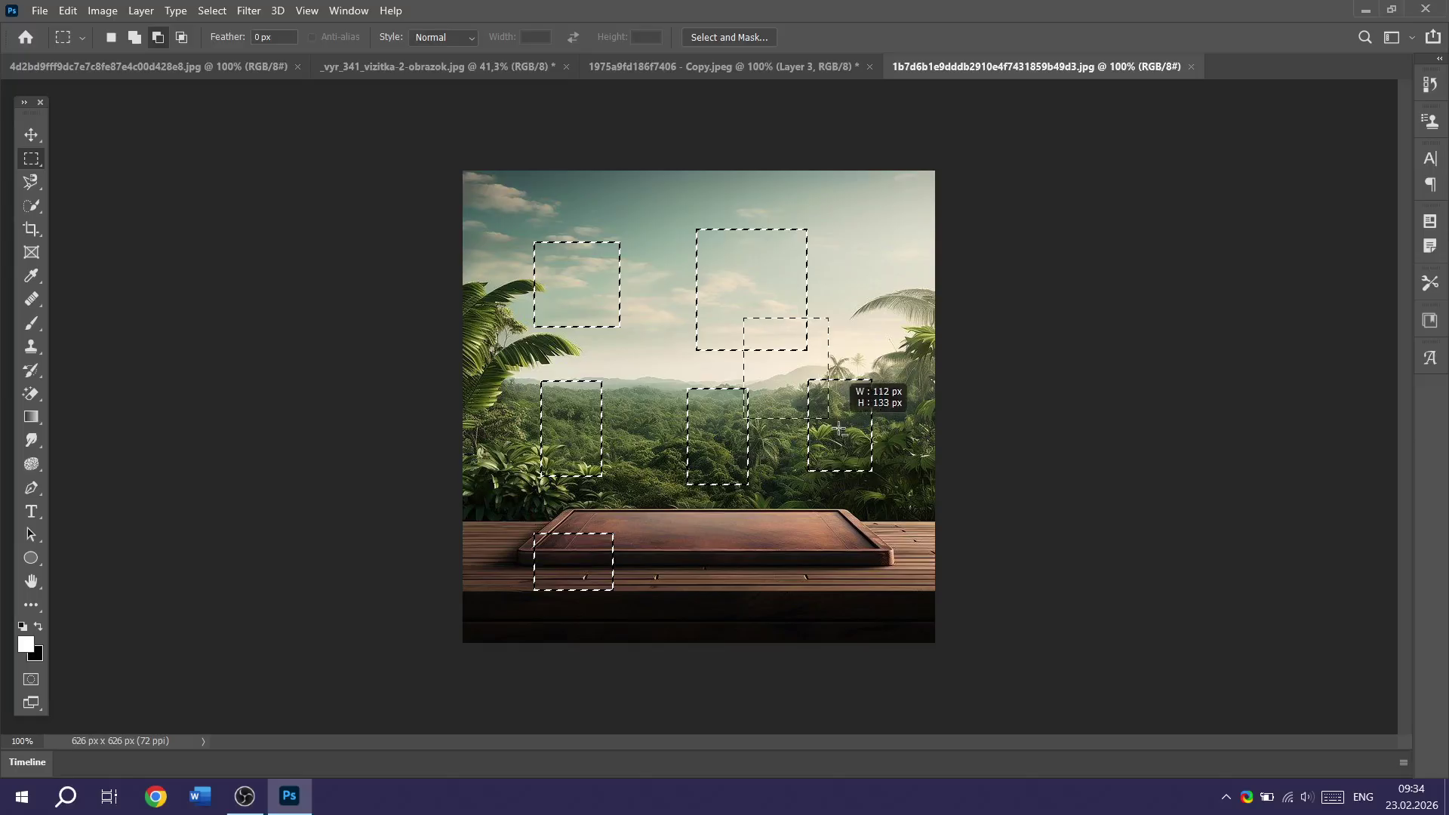
left_click_drag(840, 427, 840, 429)
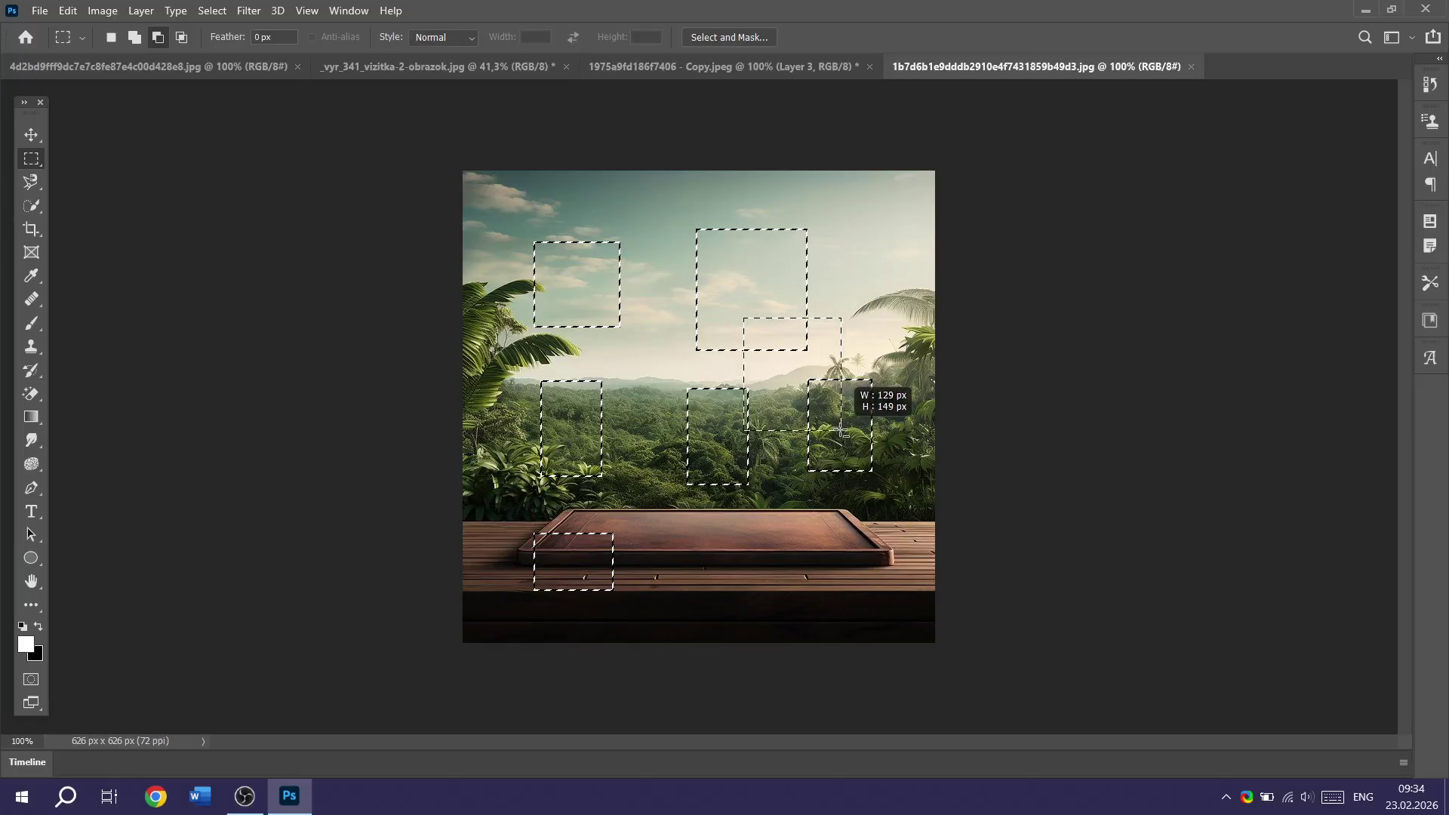
left_click_drag(841, 429, 841, 430)
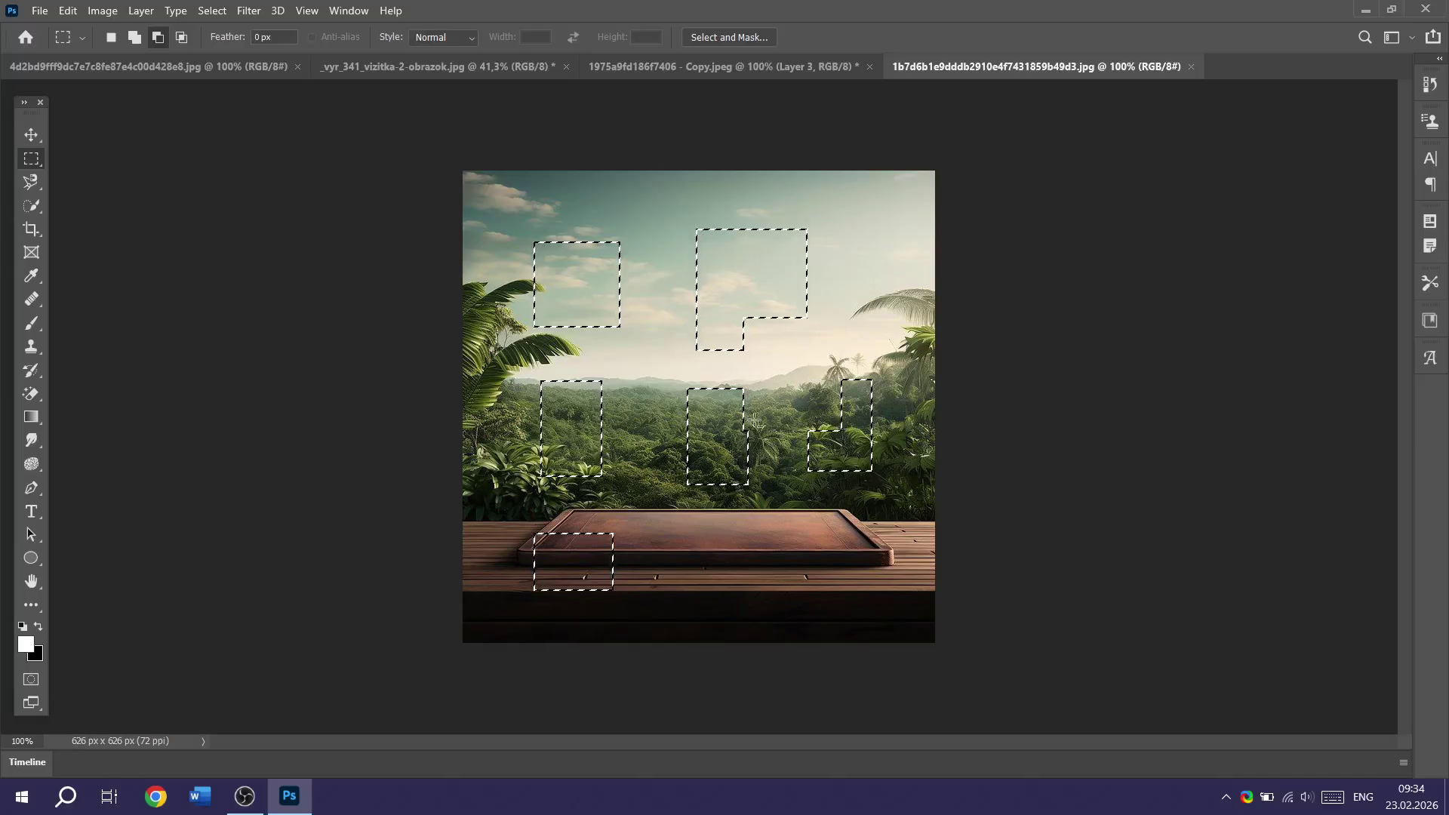
left_click_drag(577, 274, 668, 442)
Step: Move the trimmed selection's contents toward the left, and undo the move and the selection subtractions
left_click(34, 136)
left_click_drag(777, 268, 706, 255)
key("ctrl+z")
key("ctrl+z")
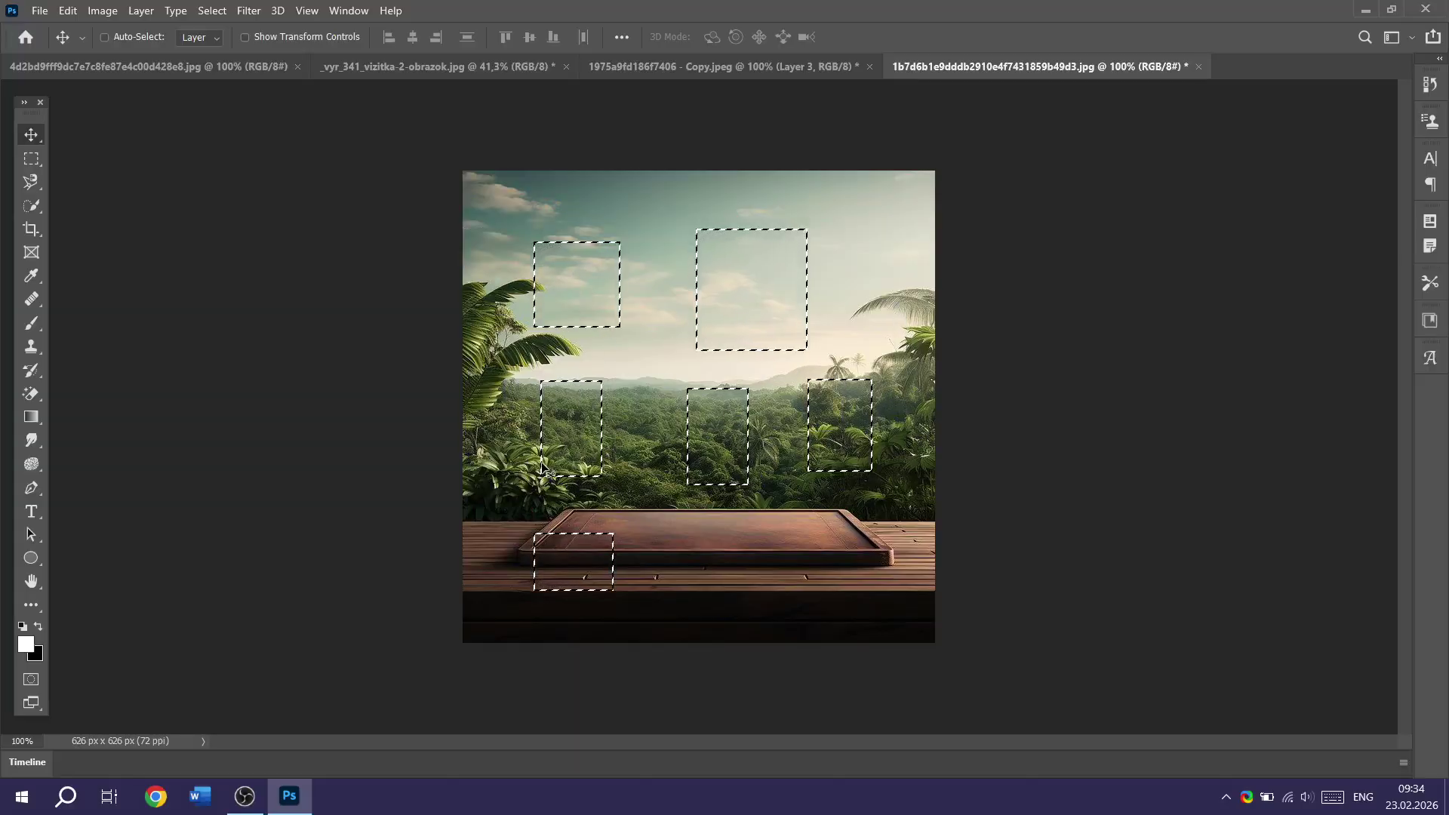
key("ctrl+z")
key("ctrl")
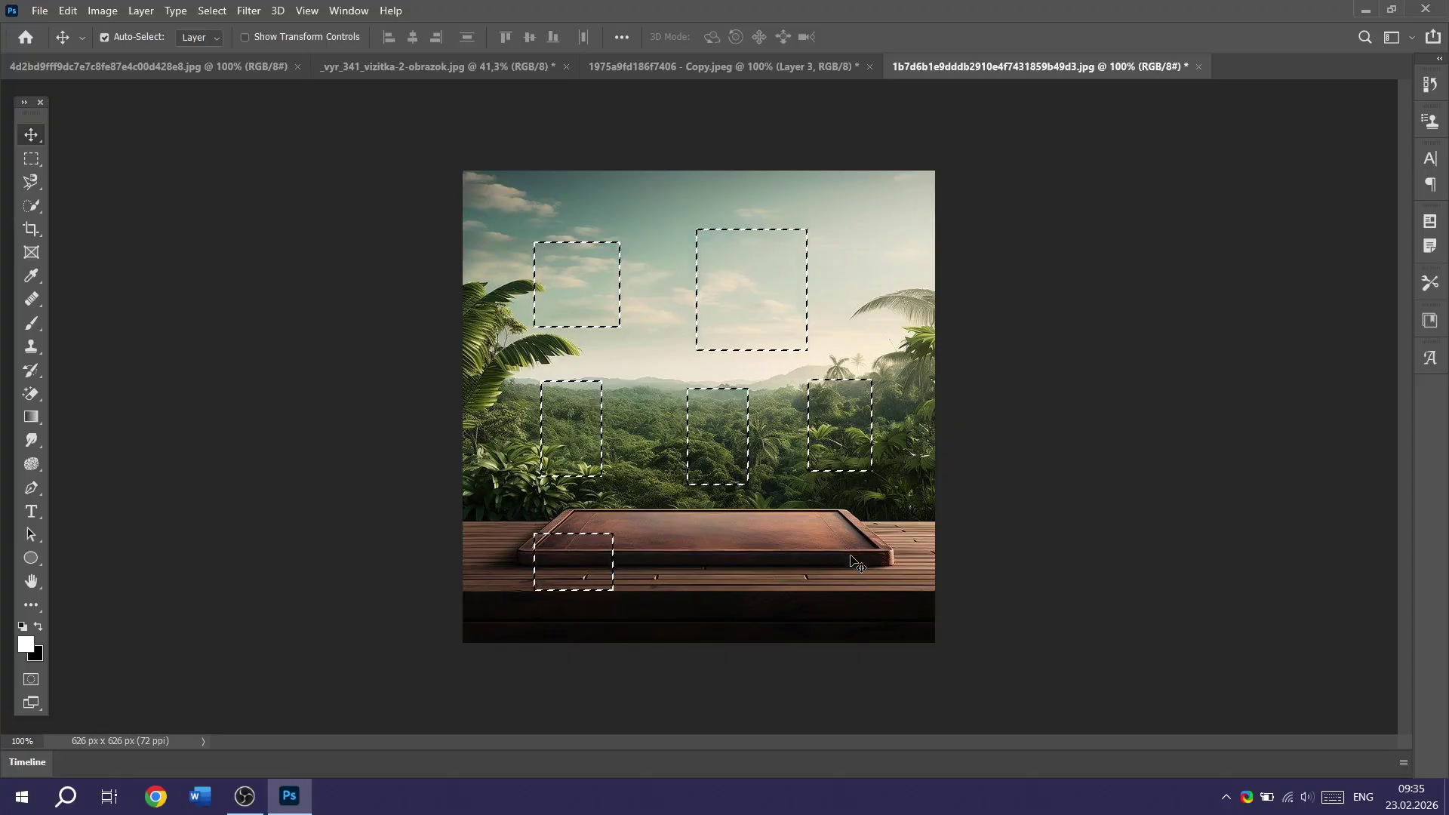
key("ctrl")
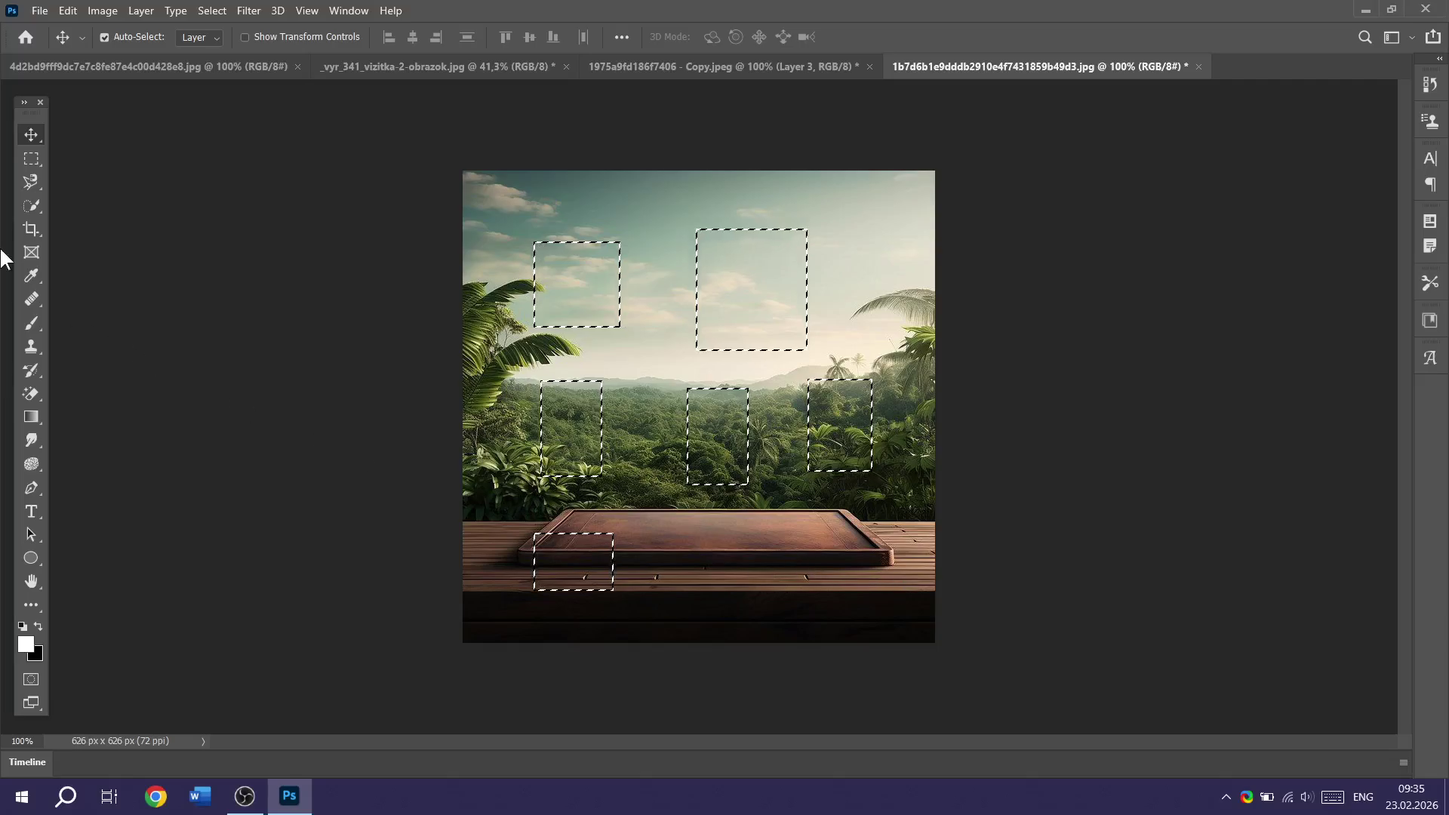
Step: Subtract a small rectangle between the right sky and forest selections, and intersect the selection with a tall rectangle over the three left areas
left_click(31, 159)
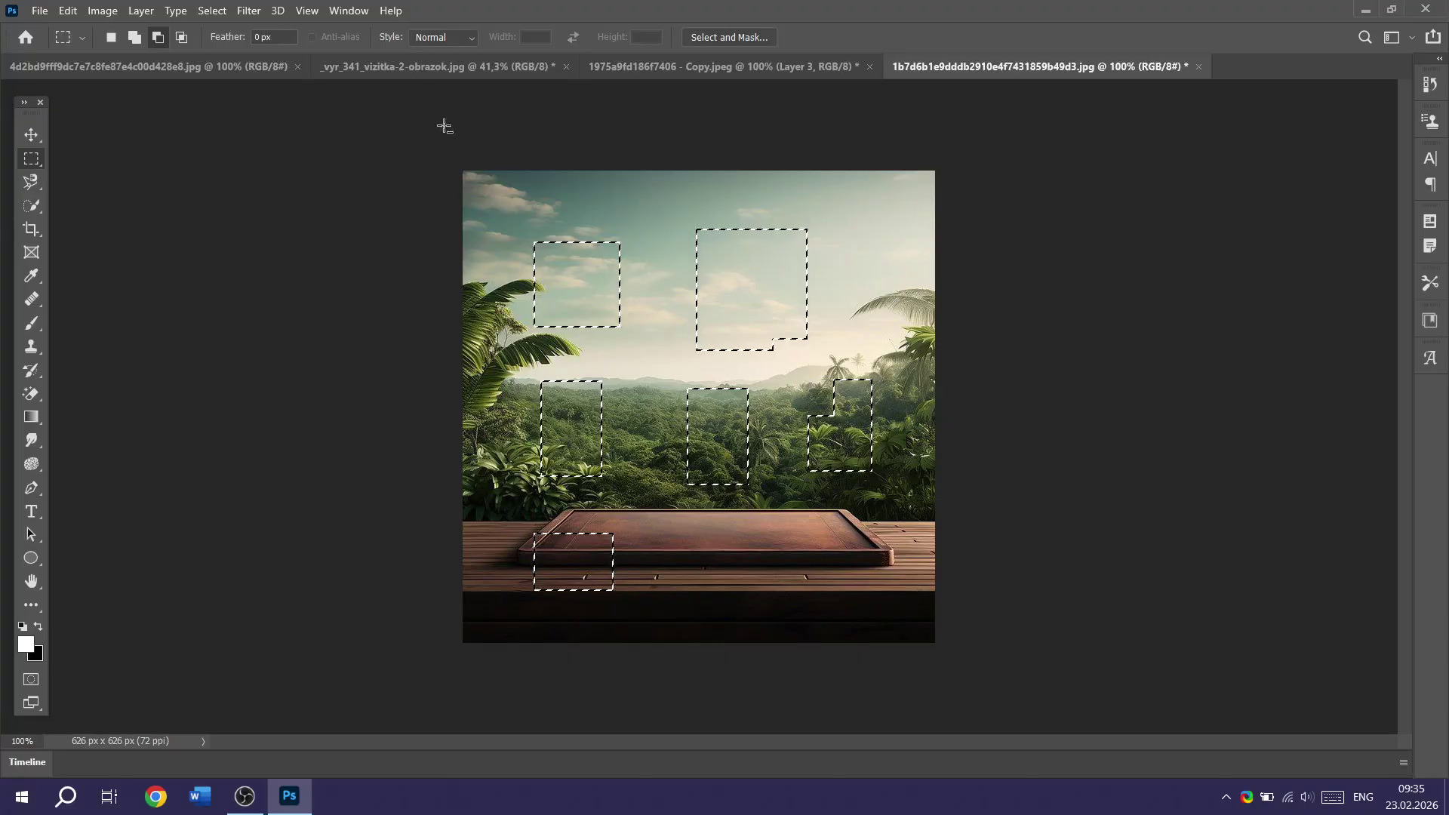
left_click(182, 36)
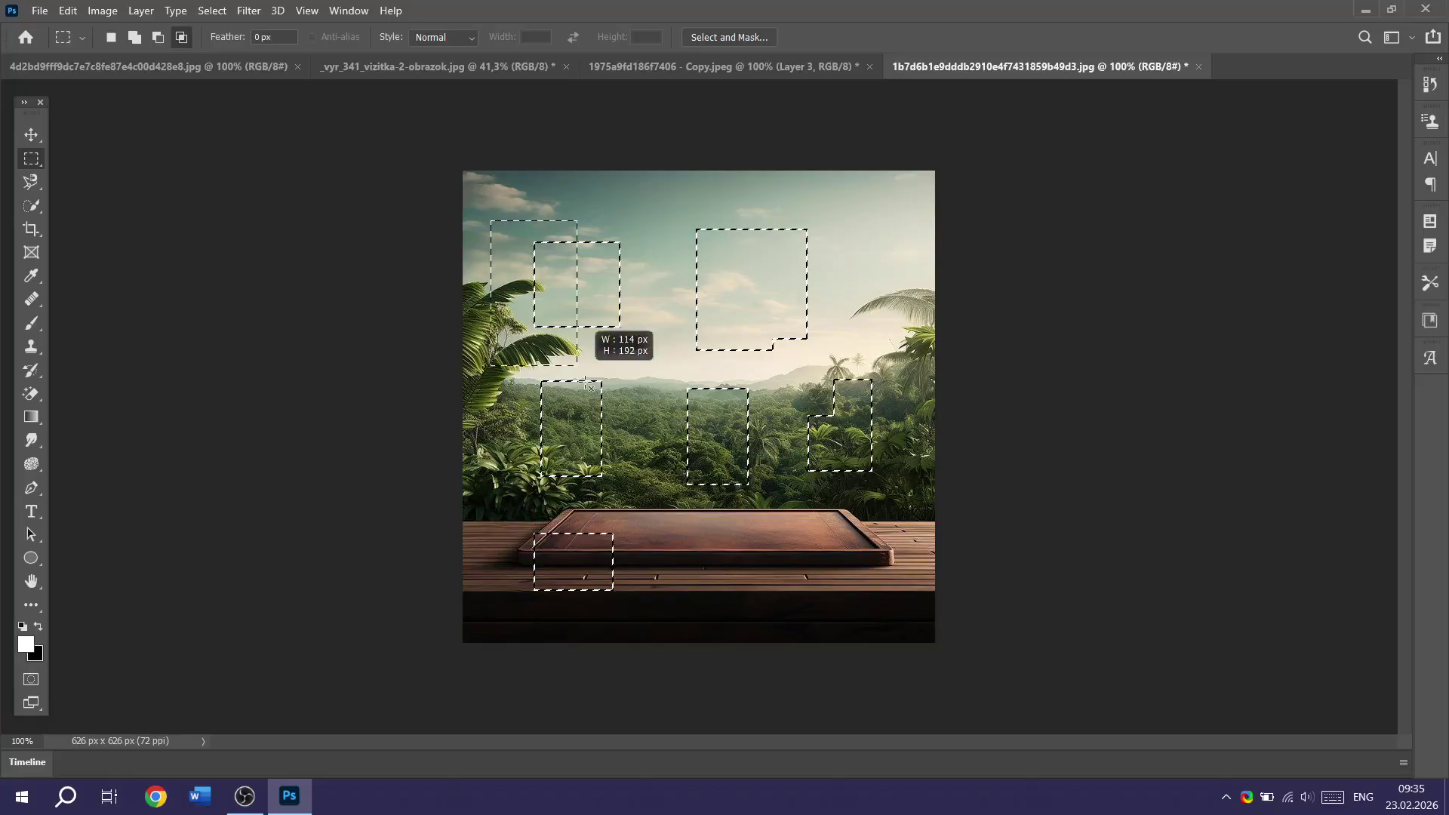
left_click_drag(587, 383, 663, 609)
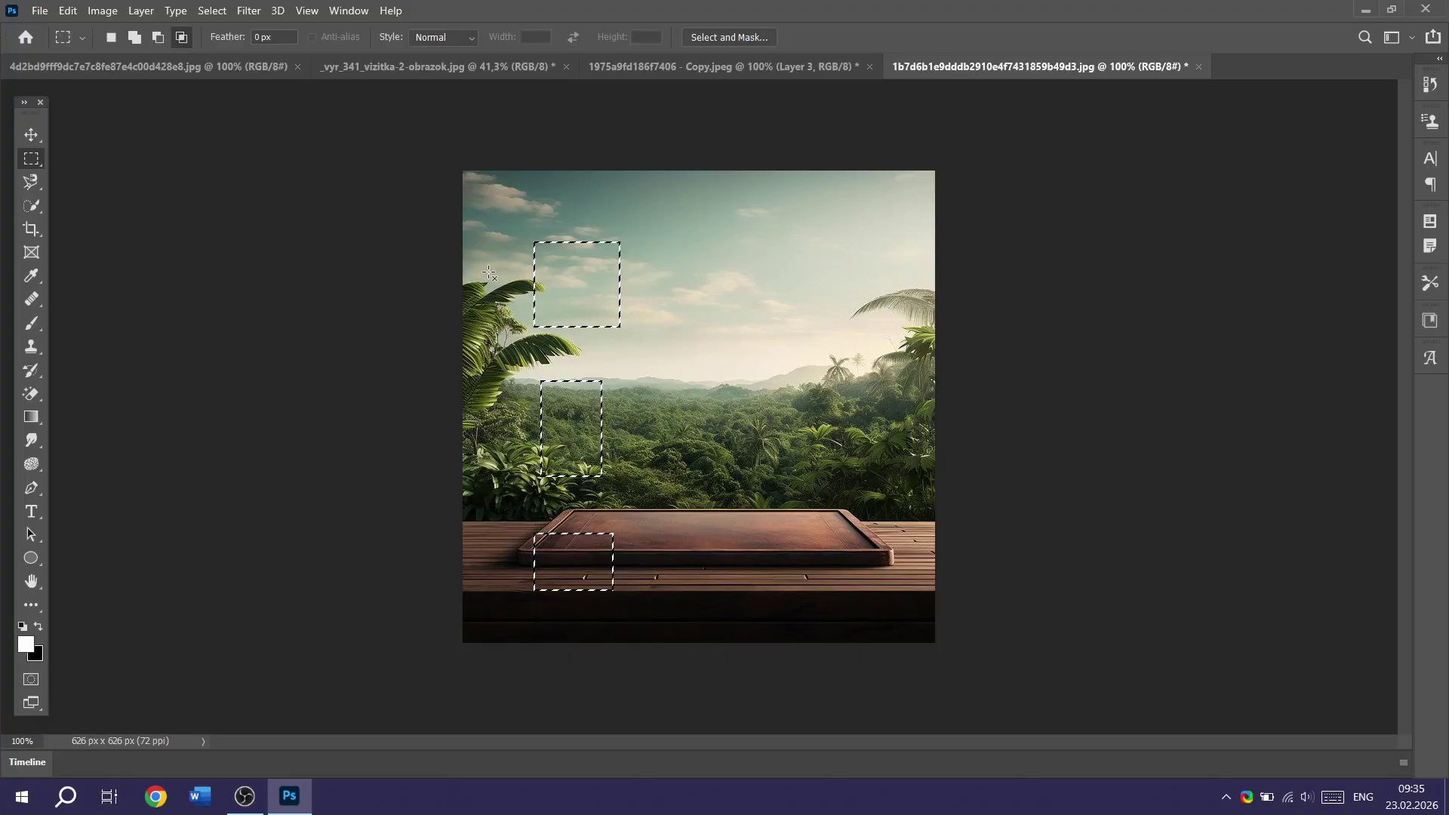
Step: Intersect the jungle image's selection with a larger rectangle around the sky area so only that area stays selected, and activate the Move tool
left_click_drag(486, 193, 679, 370)
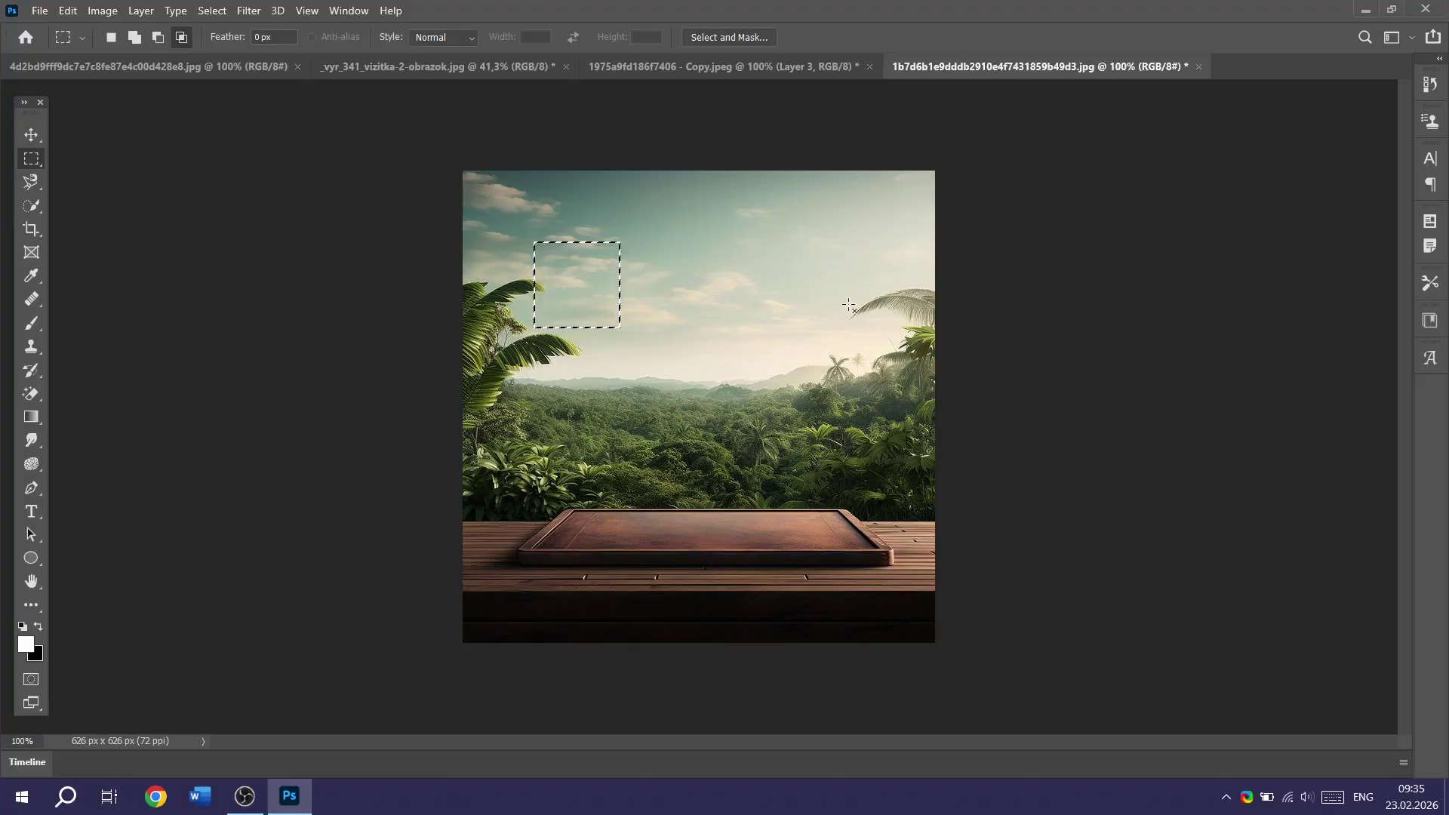
left_click(30, 138)
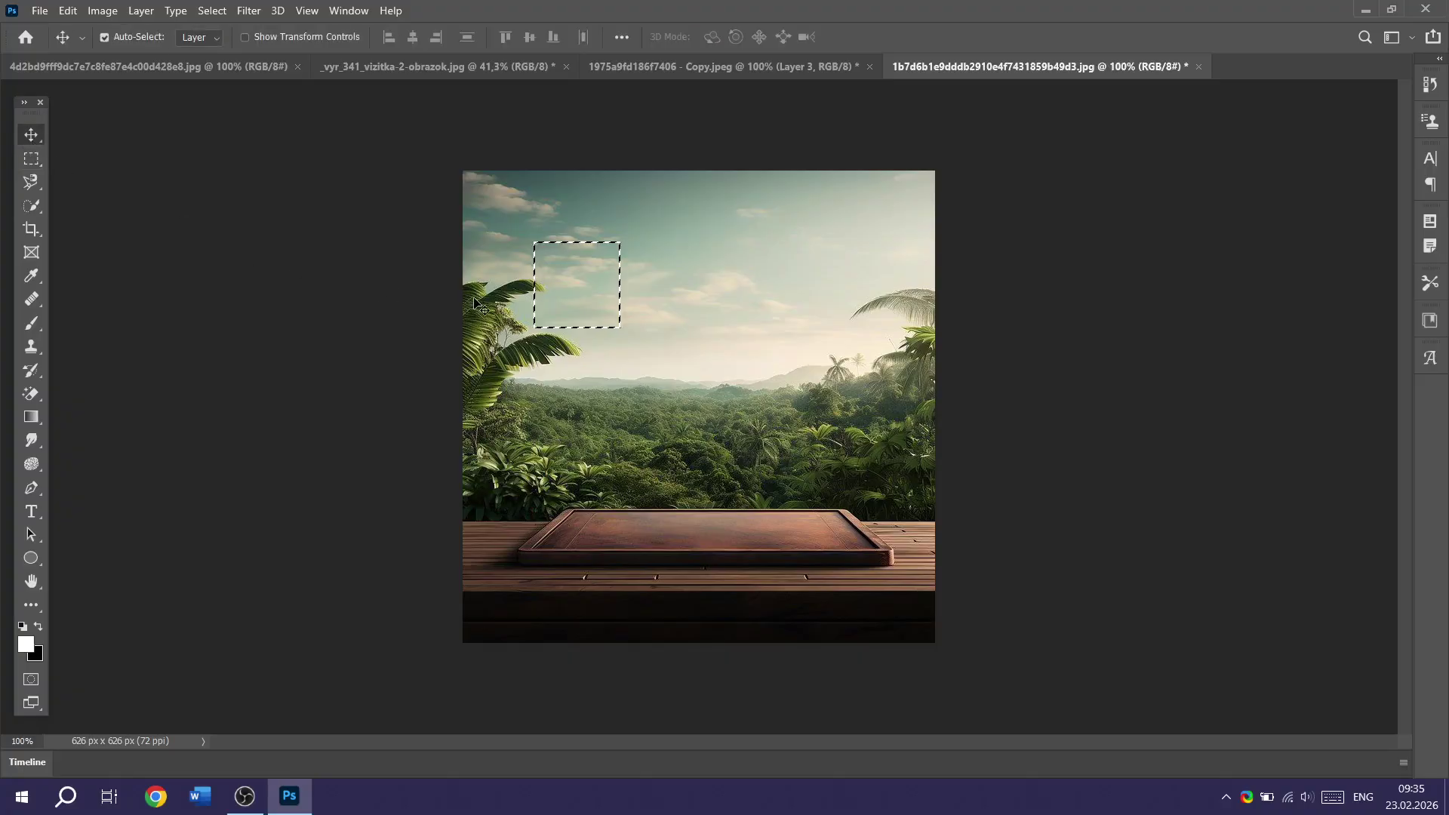
Step: Close all four open documents, discarding the unsaved changes in the jungle, wave and business card images
left_click(1198, 67)
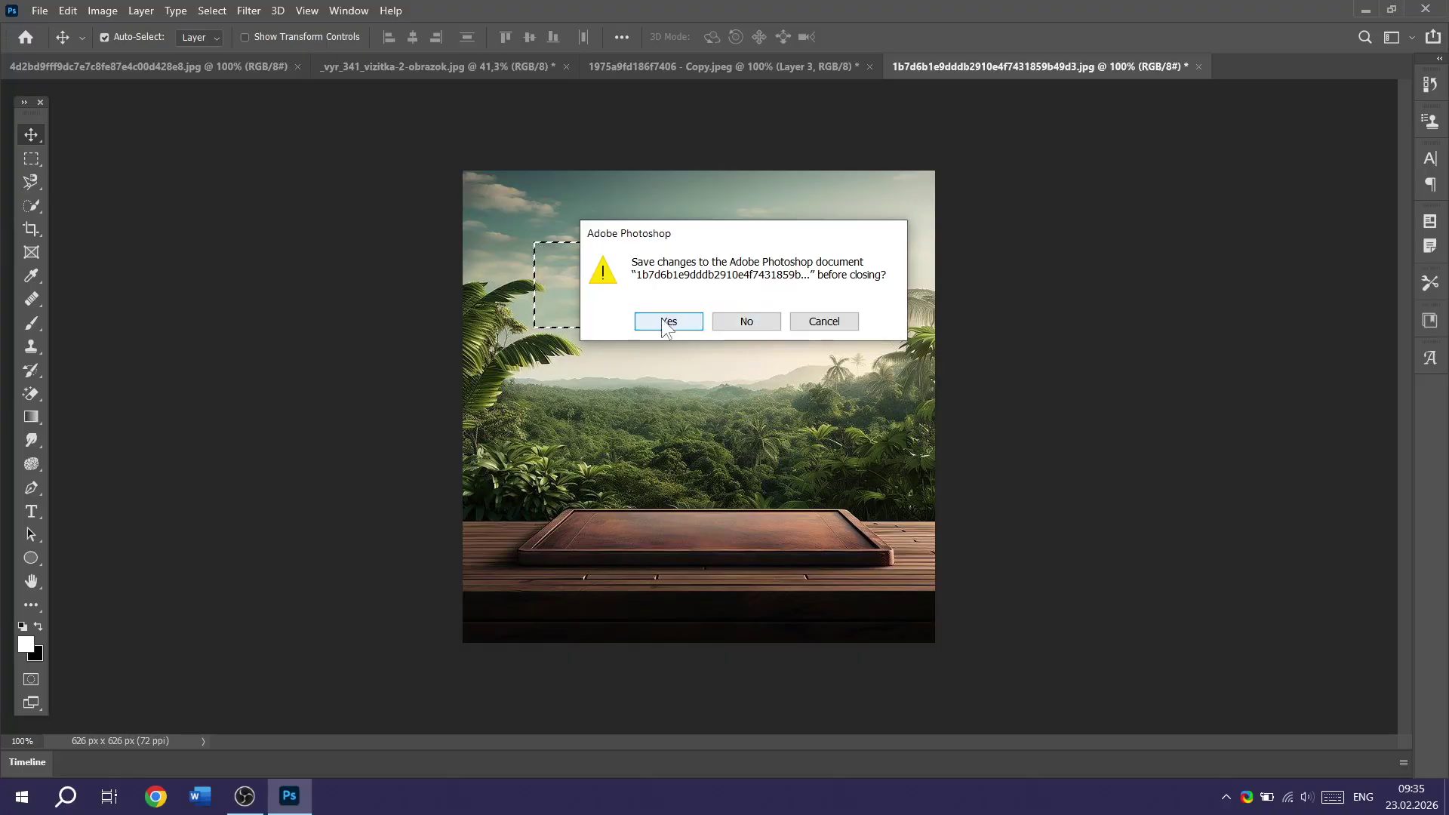
left_click(735, 320)
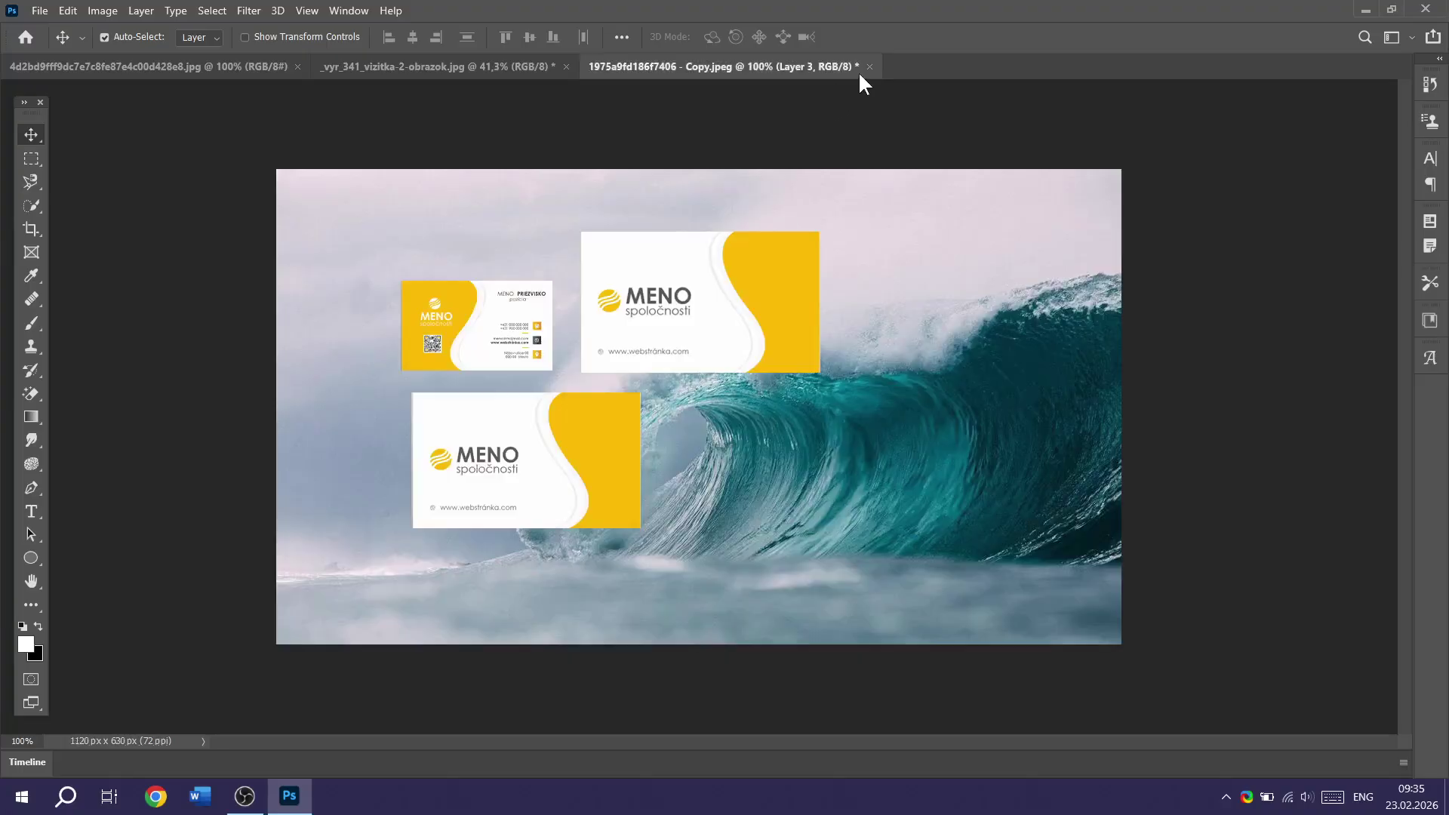
left_click(869, 67)
left_click(746, 307)
left_click(567, 67)
left_click(747, 308)
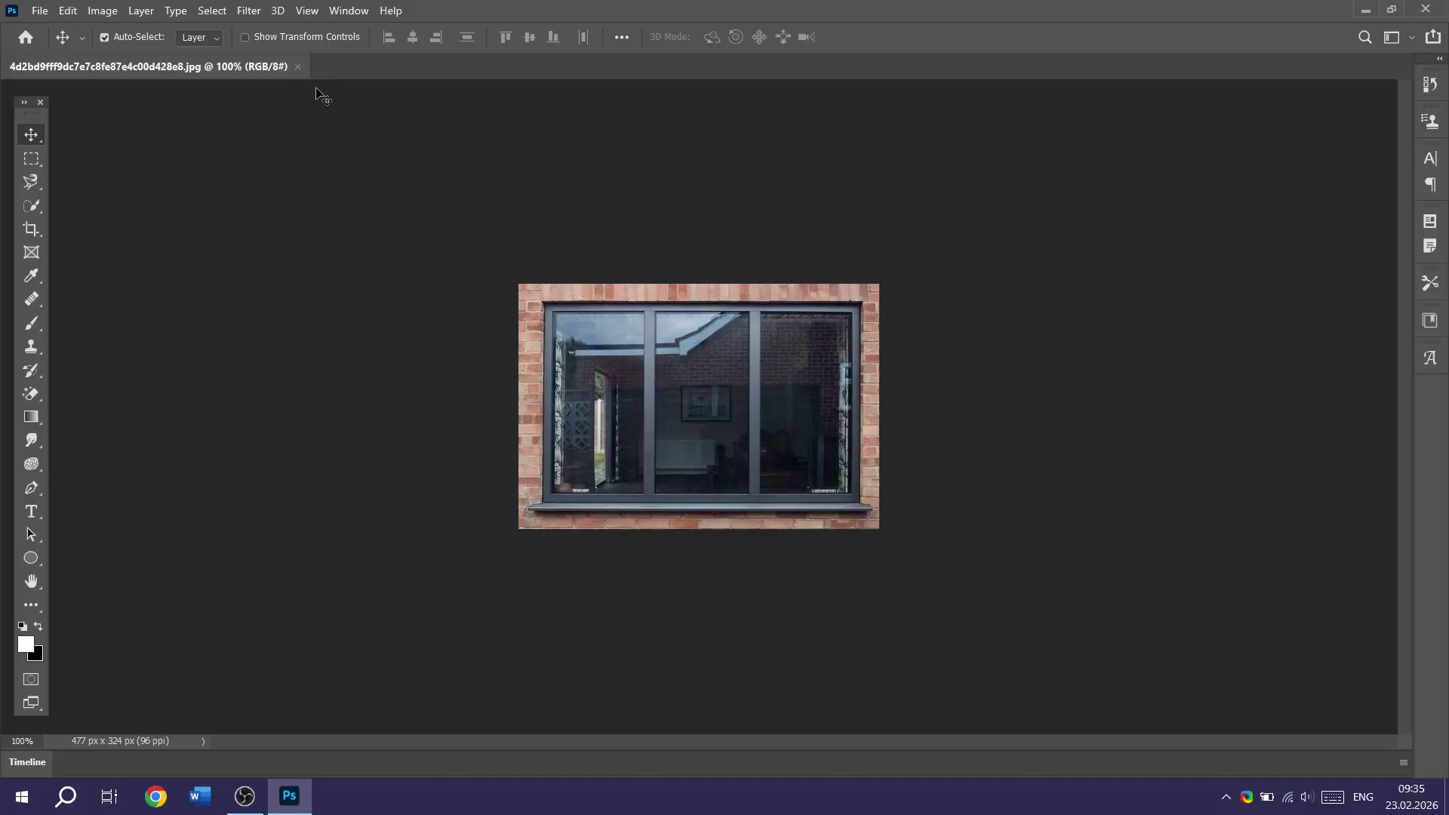
left_click(298, 66)
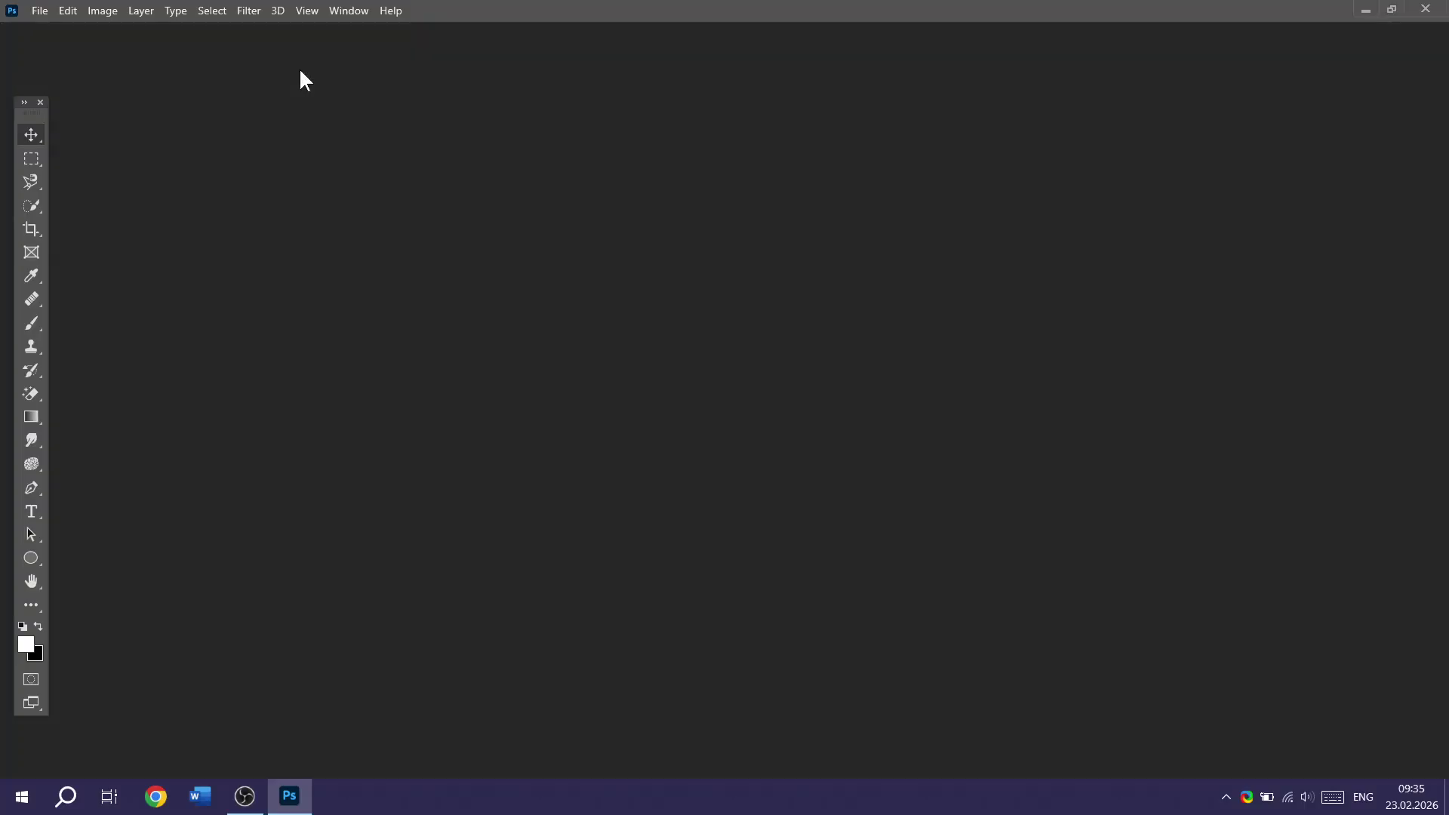